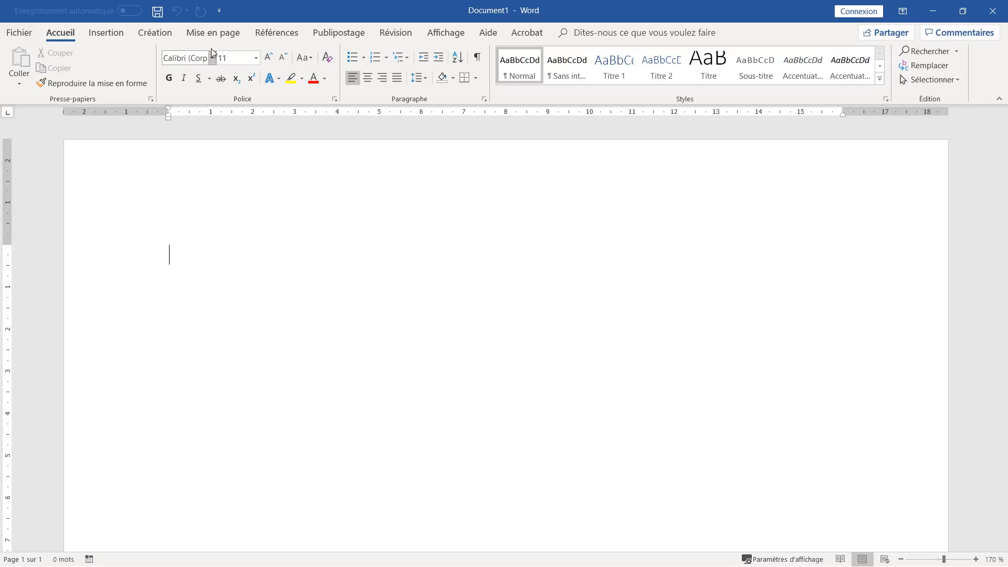
- Set a custom paper size of 8,5 cm wide by 5,5 cm tall
left_click(214, 35)
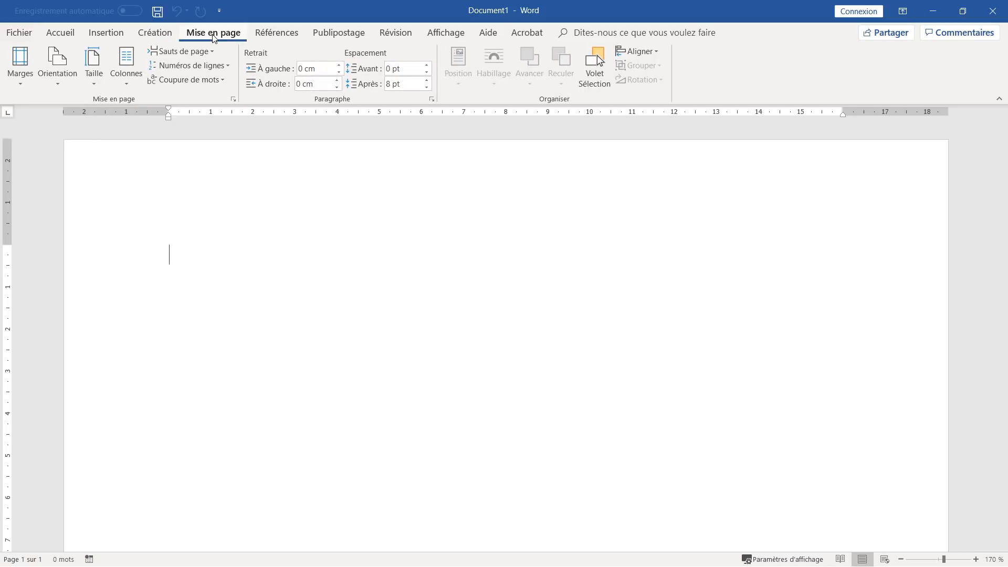
left_click(93, 69)
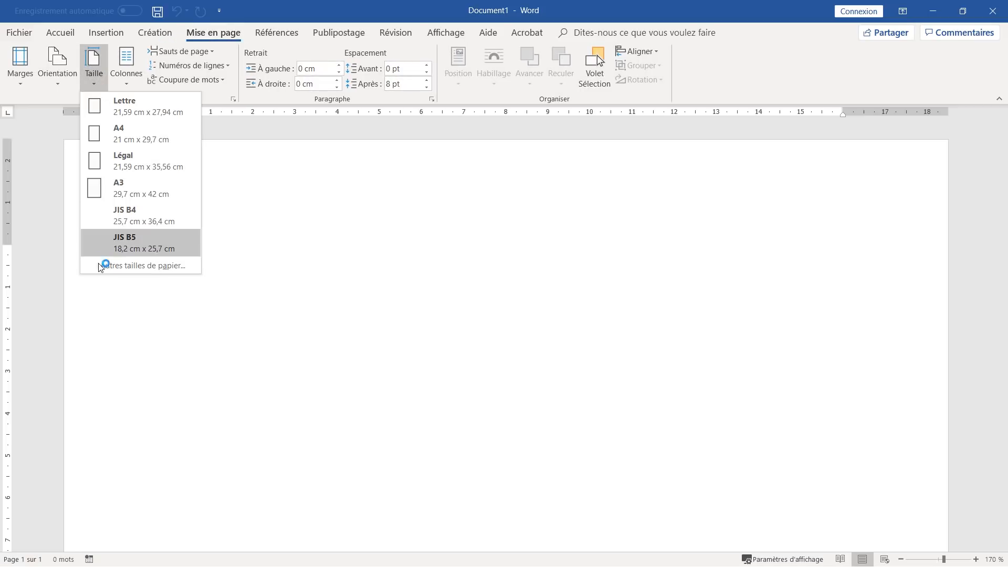
left_click(124, 266)
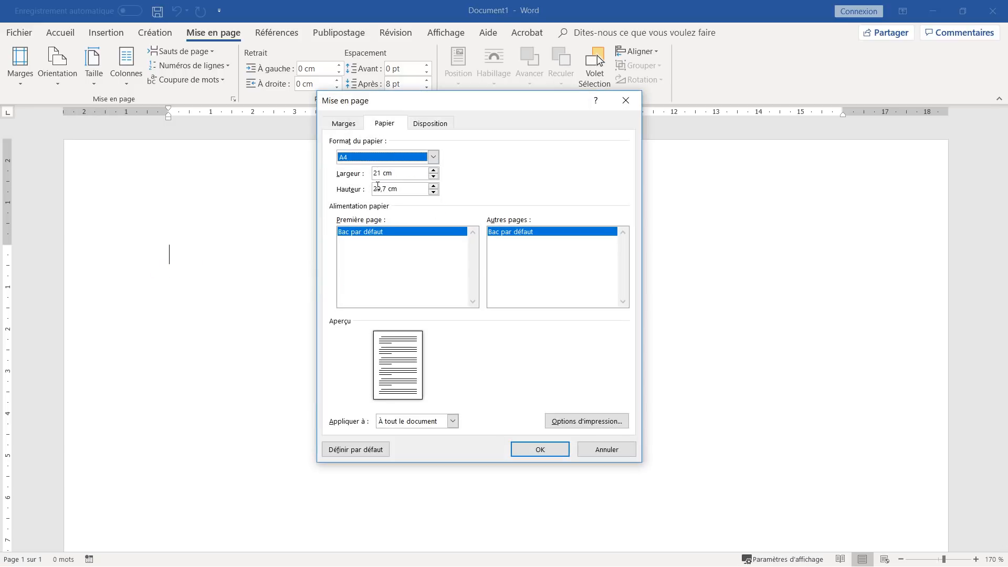
double_click(382, 172)
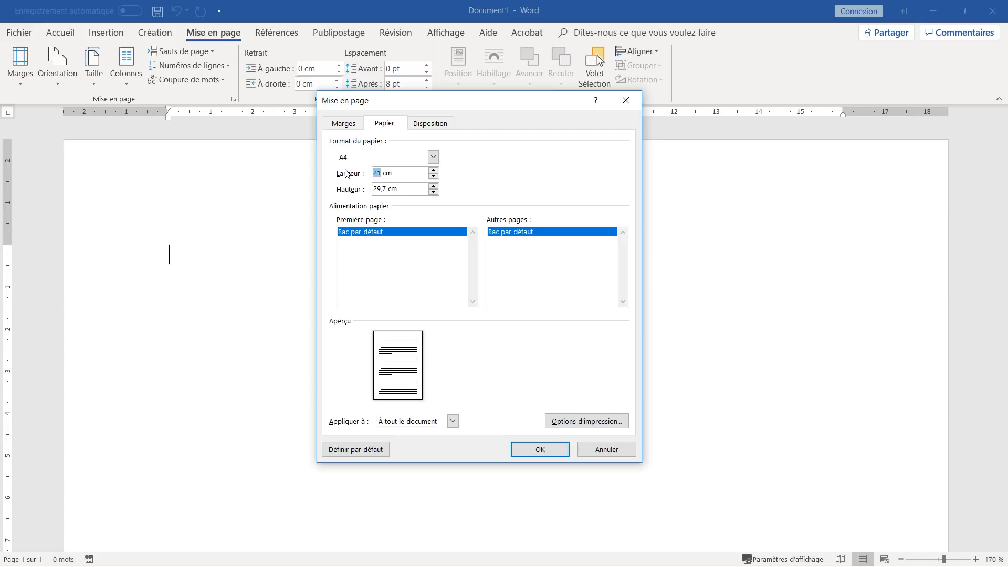
type("8,5")
double_click(386, 188)
type("5")
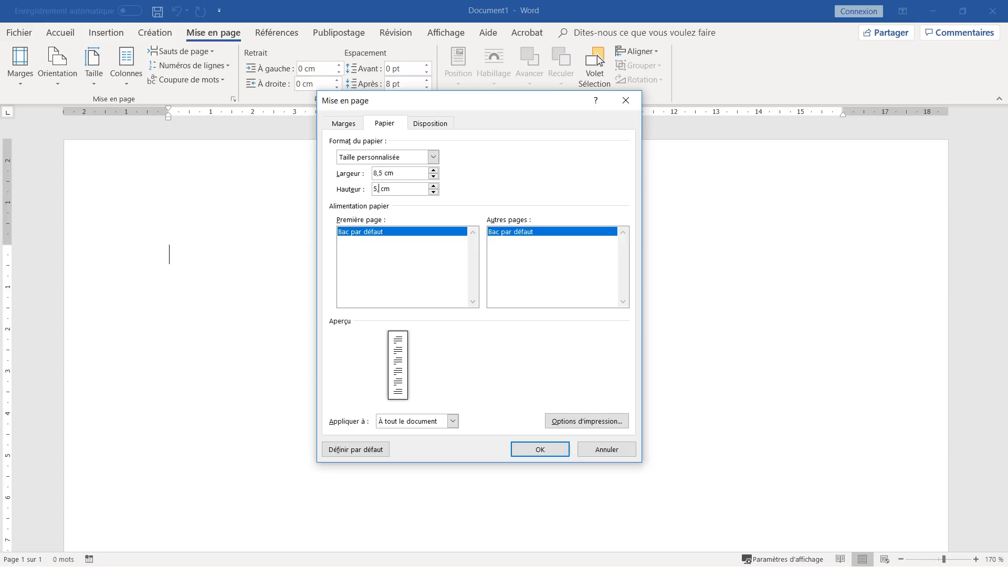
type(",5")
left_click(537, 455)
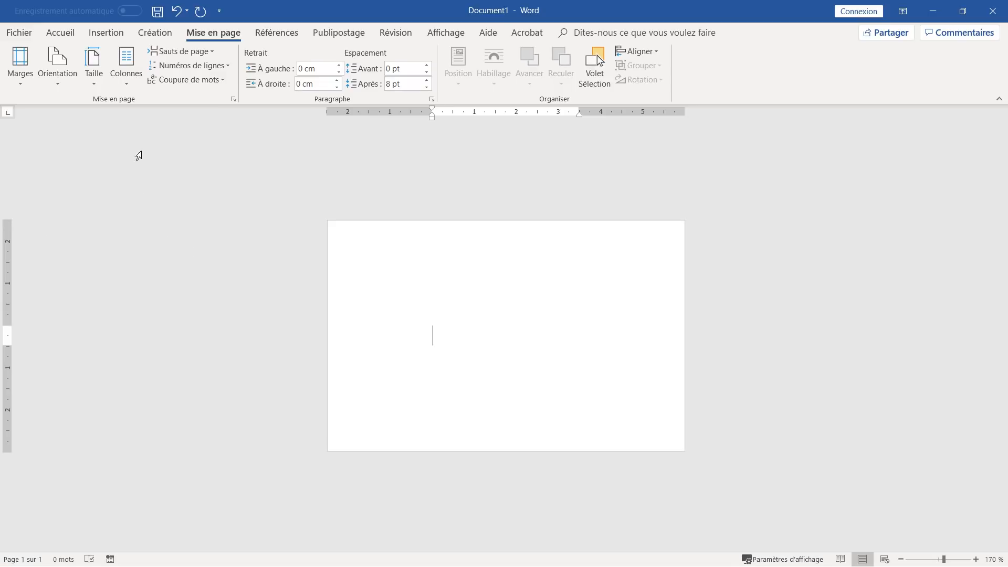
- Set the top, bottom, left and right margins to 0,5 cm in custom margins
left_click(18, 67)
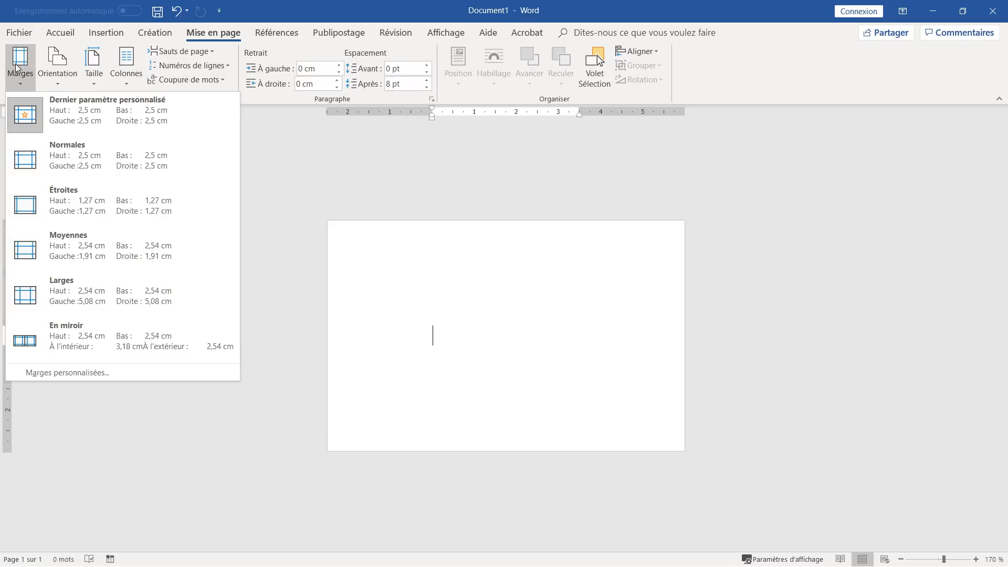
left_click(48, 373)
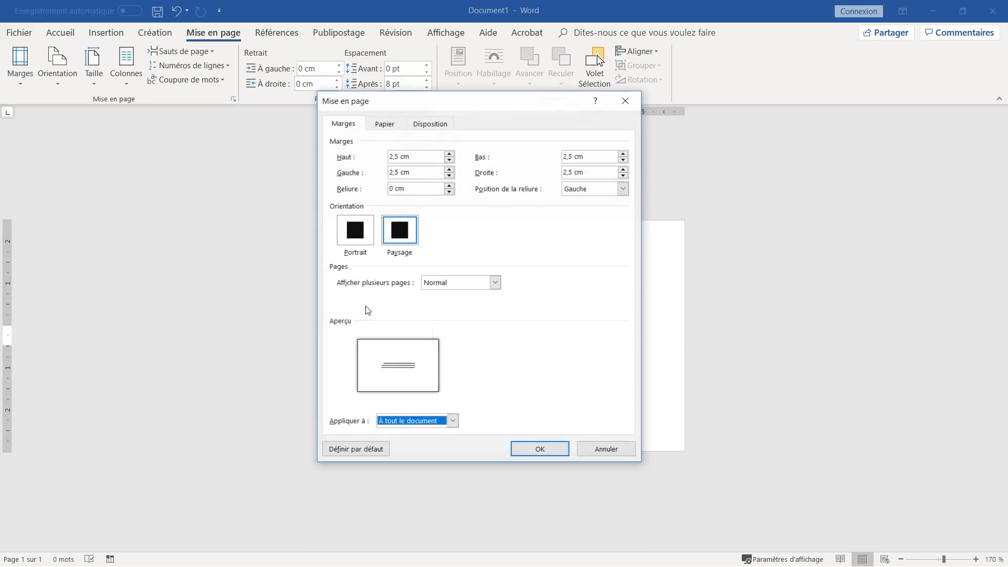
left_click_drag(393, 156, 380, 173)
type("0")
type("0")
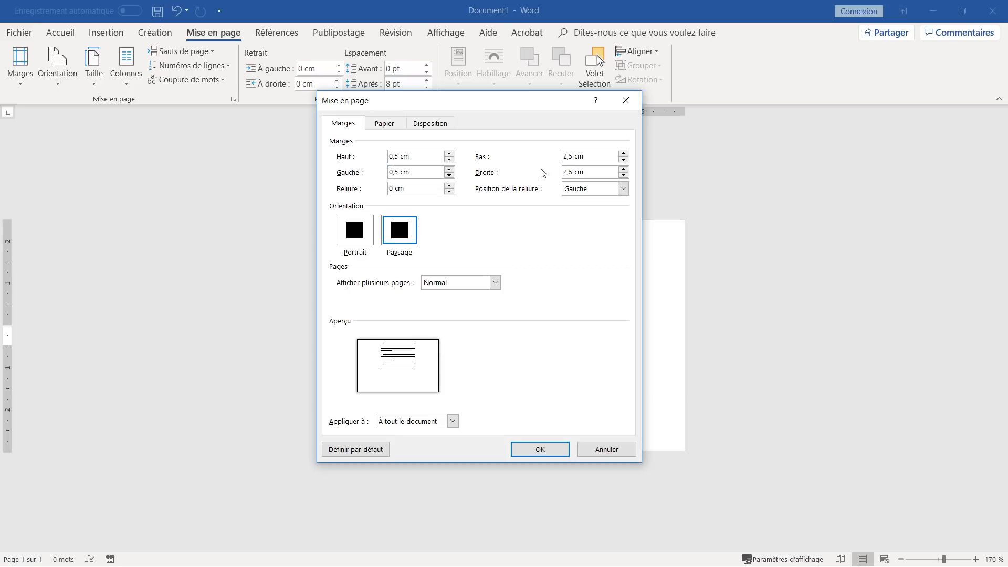
mouse_move(568, 157)
left_mouse_down()
mouse_move(548, 156)
mouse_move(561, 175)
left_mouse_up()
type("0")
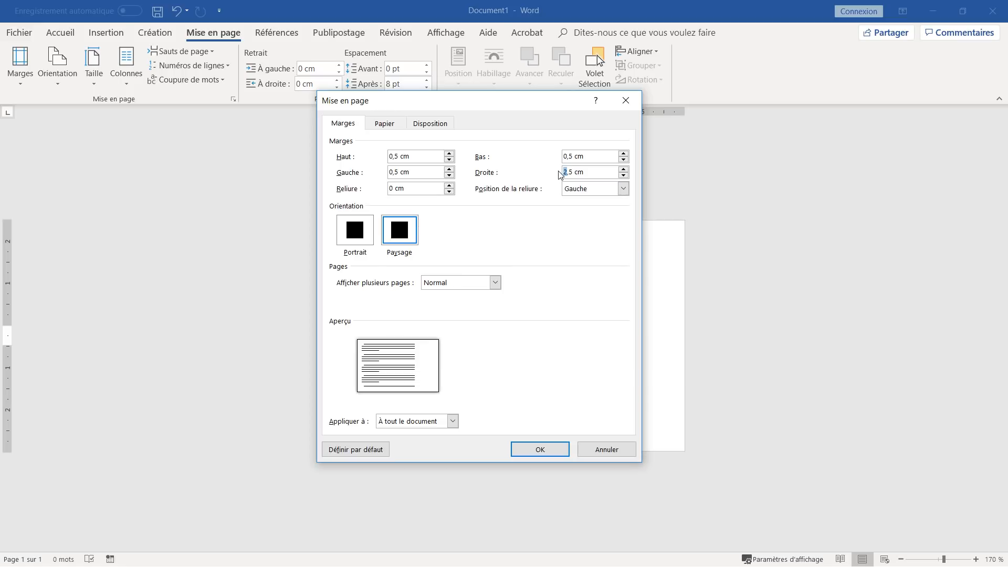
type("0")
left_click(555, 450)
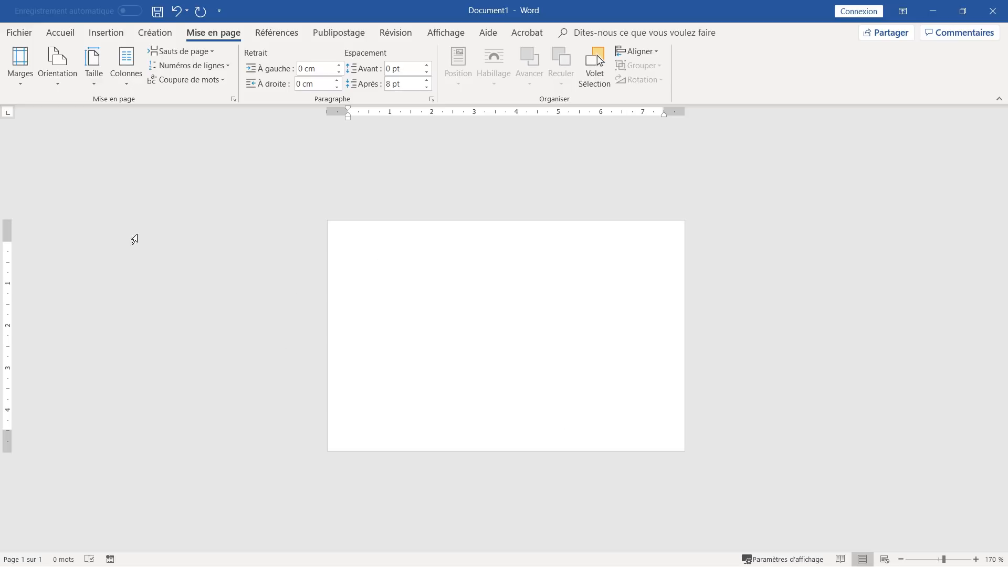
- Insert fond.jpg from the Images folder onto the card page
left_click(116, 38)
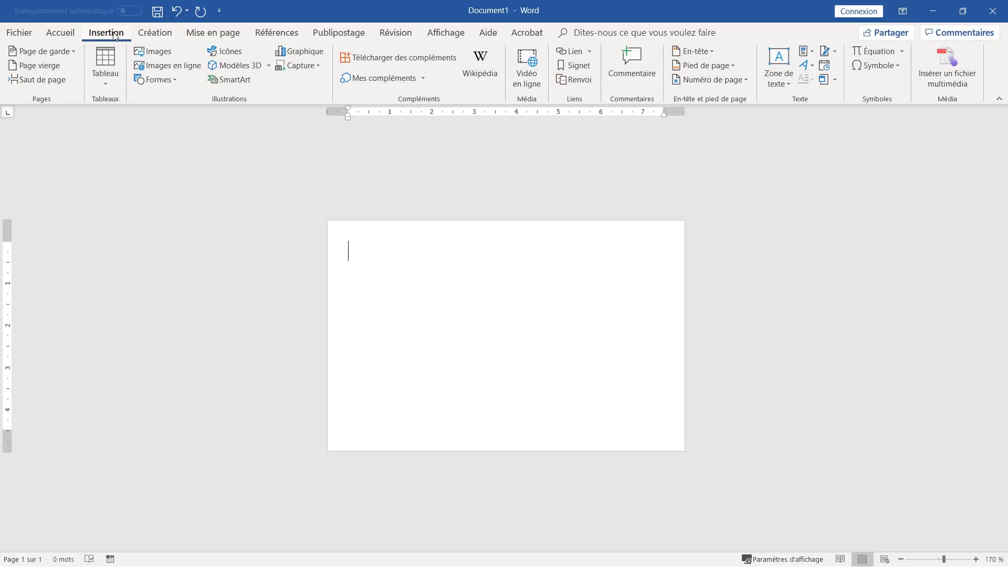
left_click(169, 50)
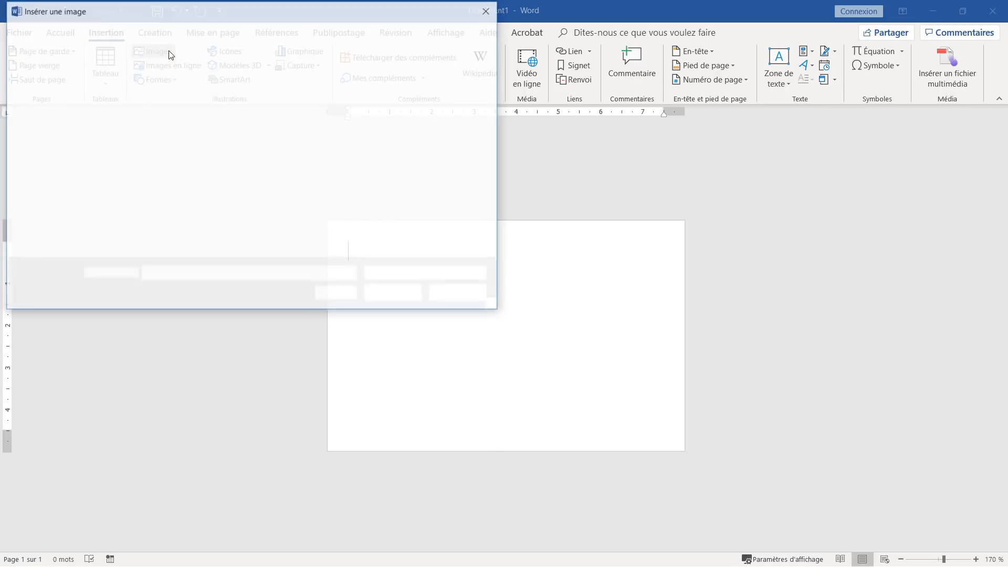
left_click(291, 122)
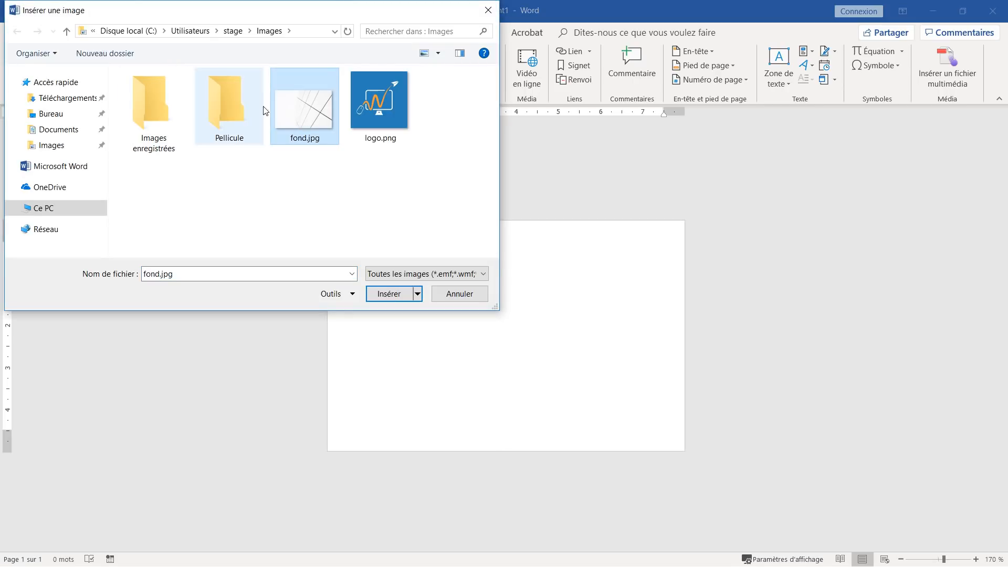
left_click(374, 304)
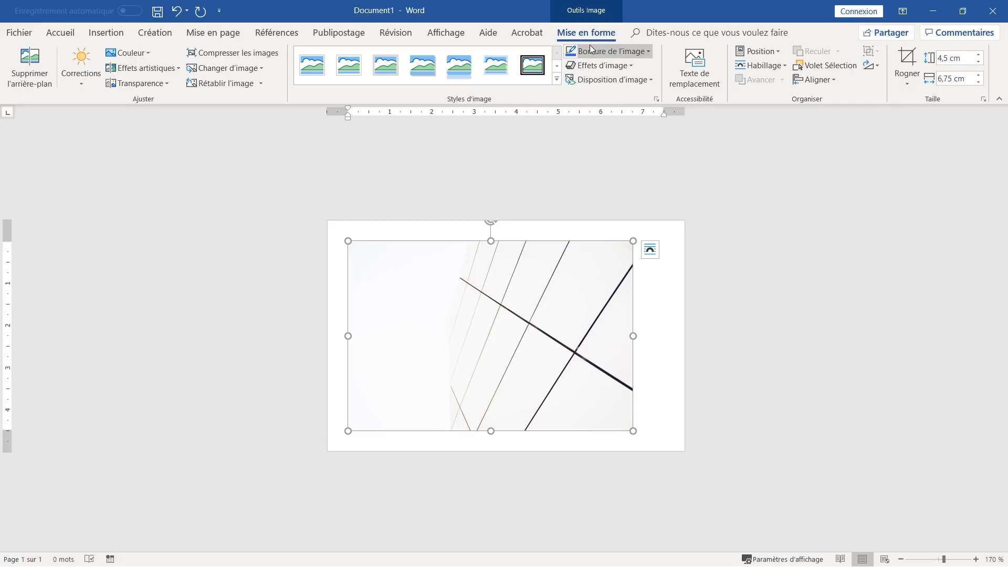
- Crop away the left part of the fond.jpg picture
left_click(913, 58)
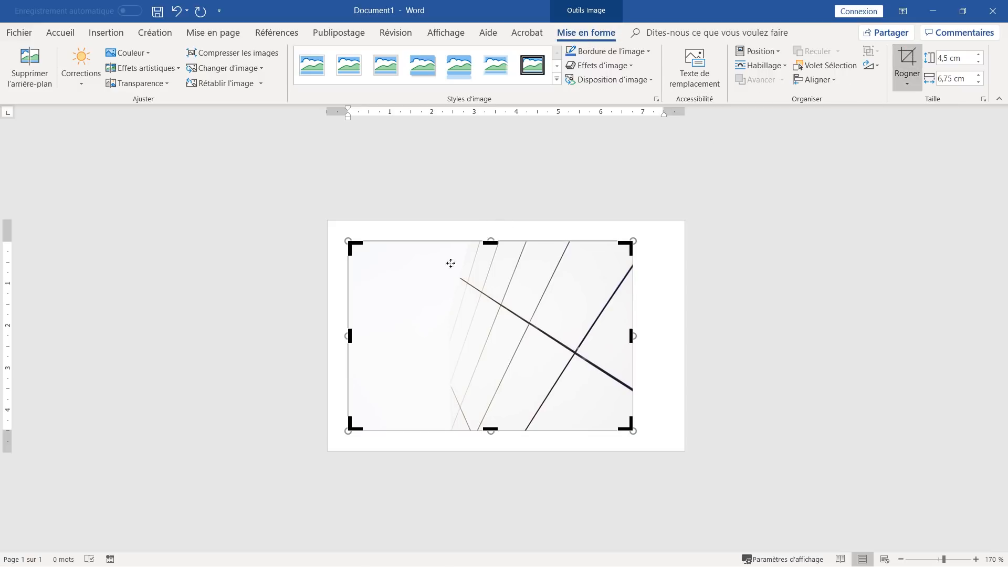
left_click_drag(350, 337, 471, 319)
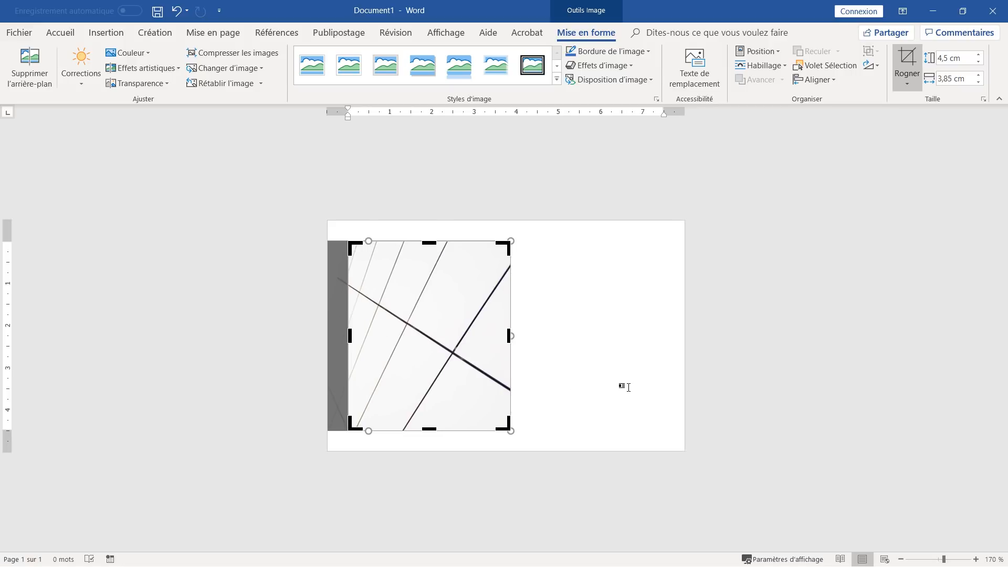
left_click(623, 385)
- Enlarge the picture to span the page width, undoing the last oversize
left_click(365, 273)
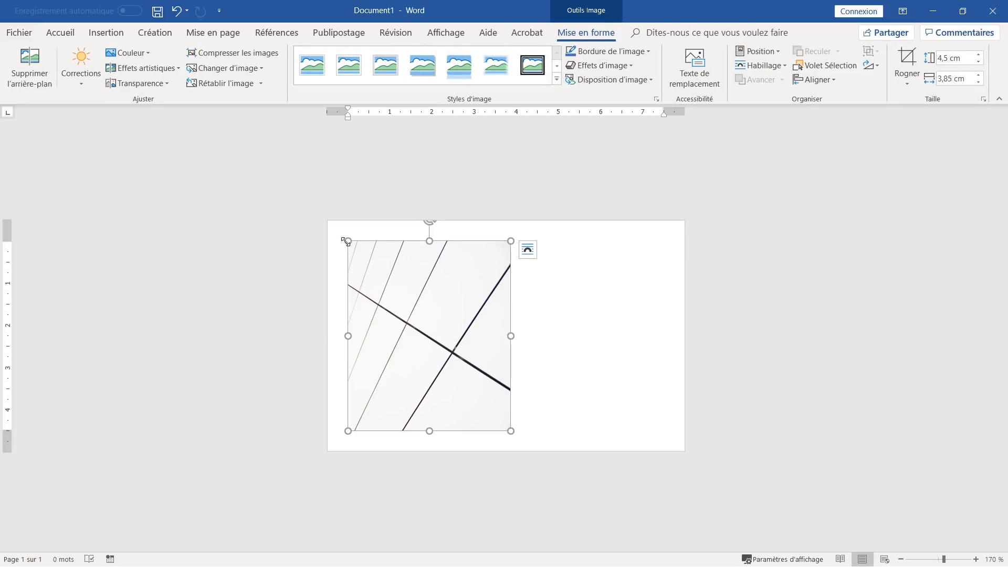
left_click_drag(346, 240, 333, 224)
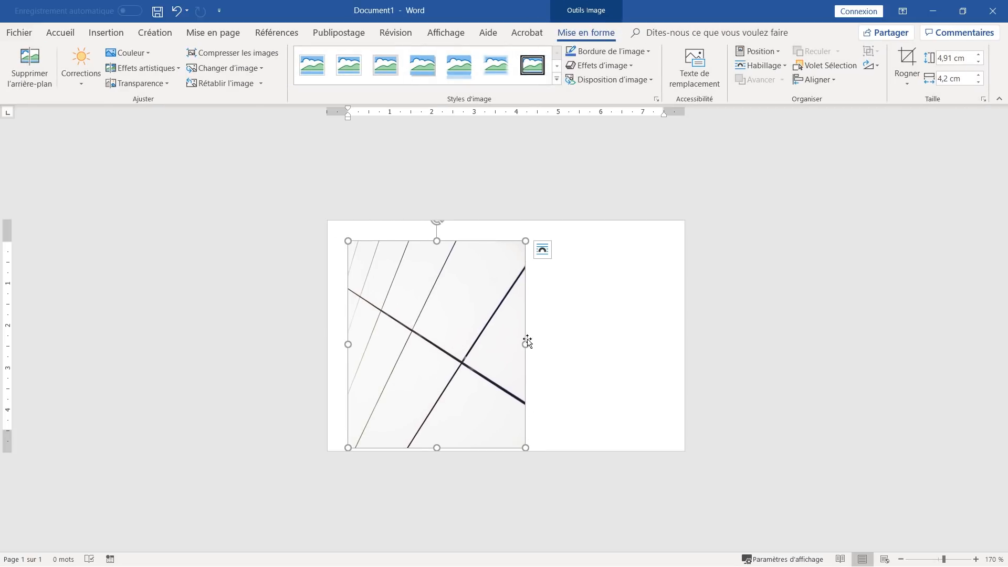
left_click_drag(526, 344, 658, 341)
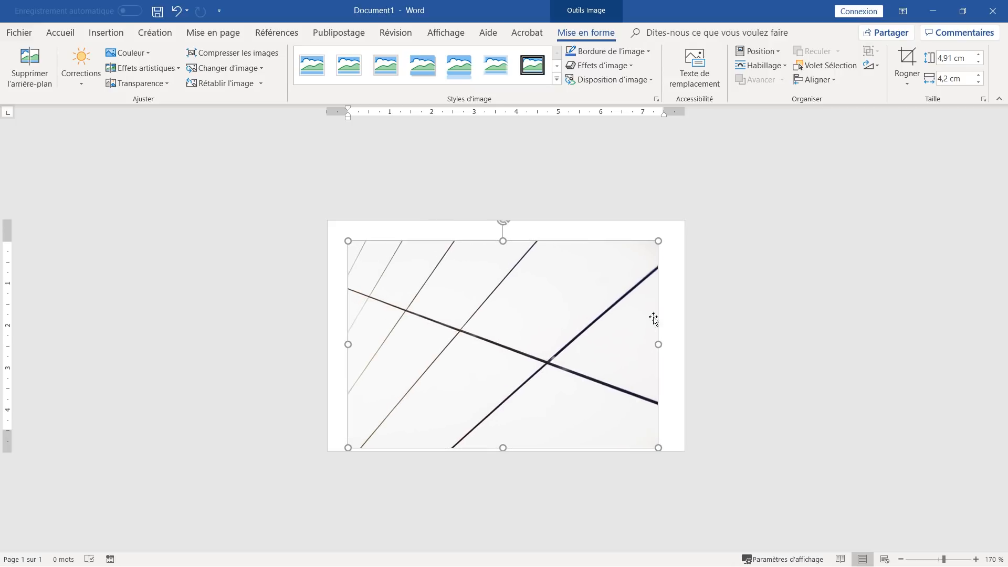
left_click_drag(658, 241, 682, 212)
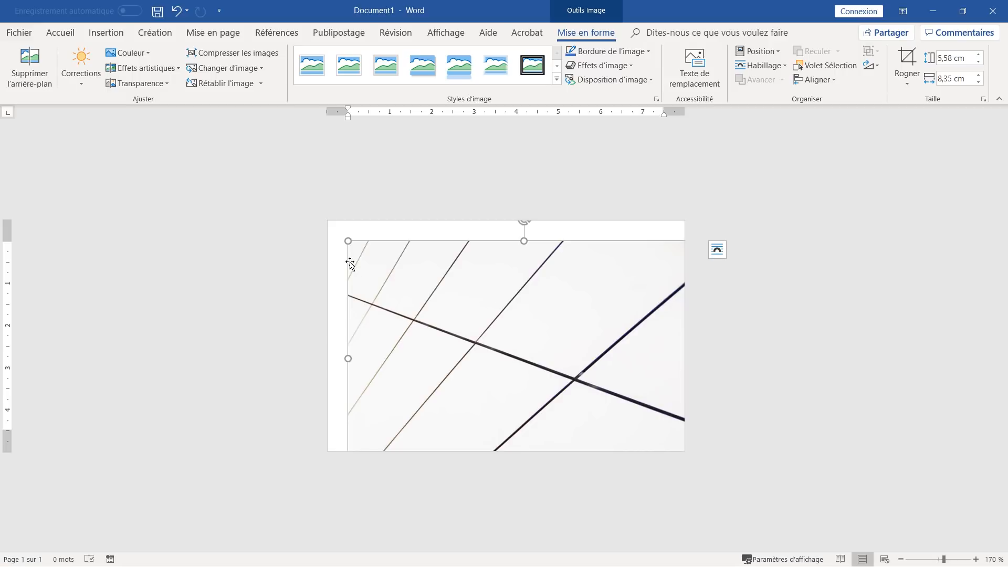
key("ctrl+z")
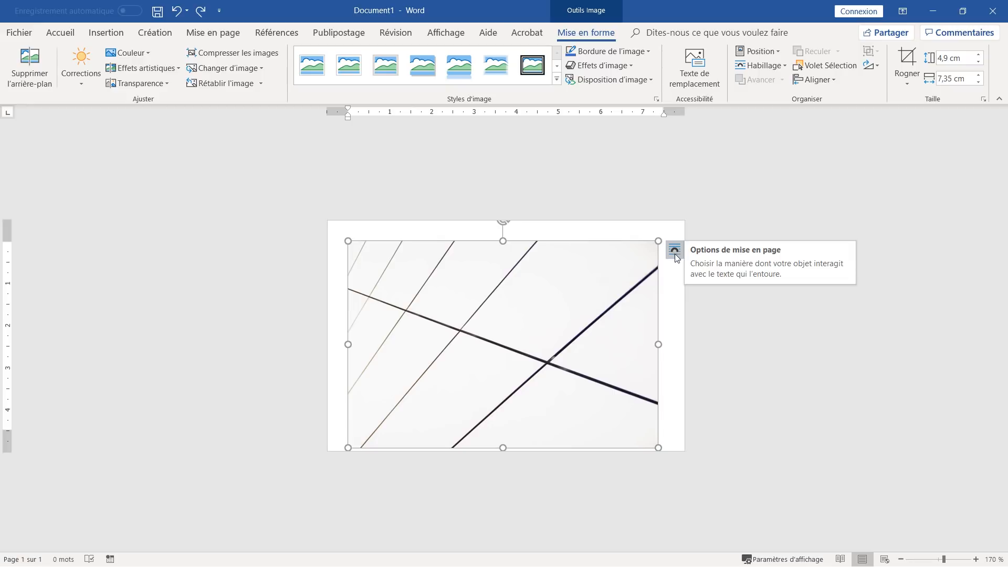
- Set the picture's text wrapping to Behind Text
left_click(679, 253)
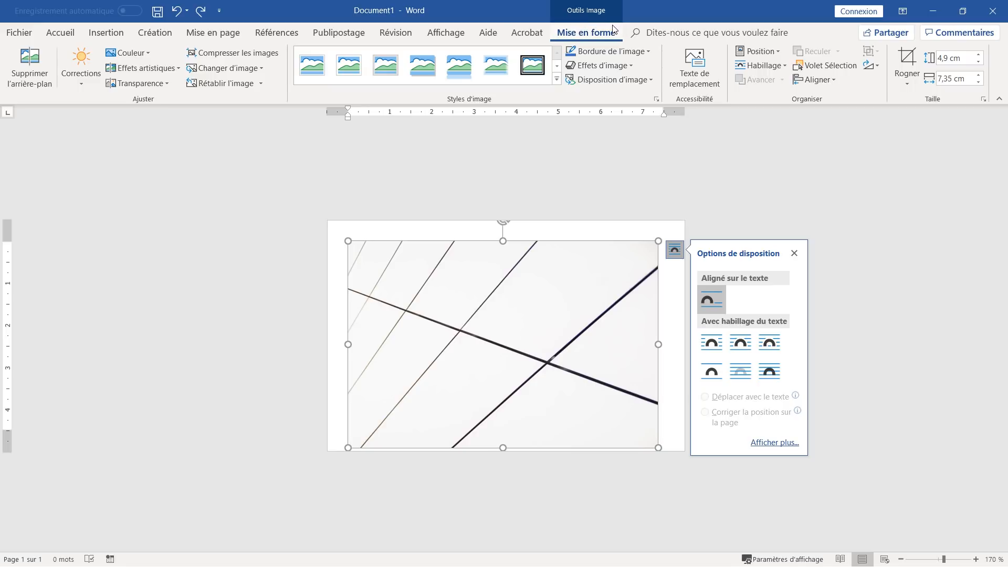
left_click(782, 66)
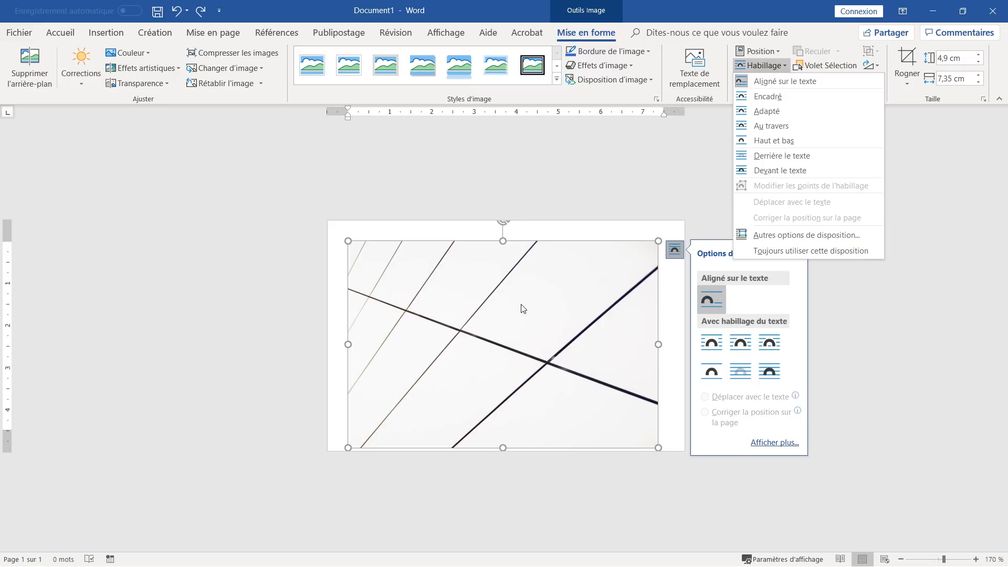
left_click(767, 157)
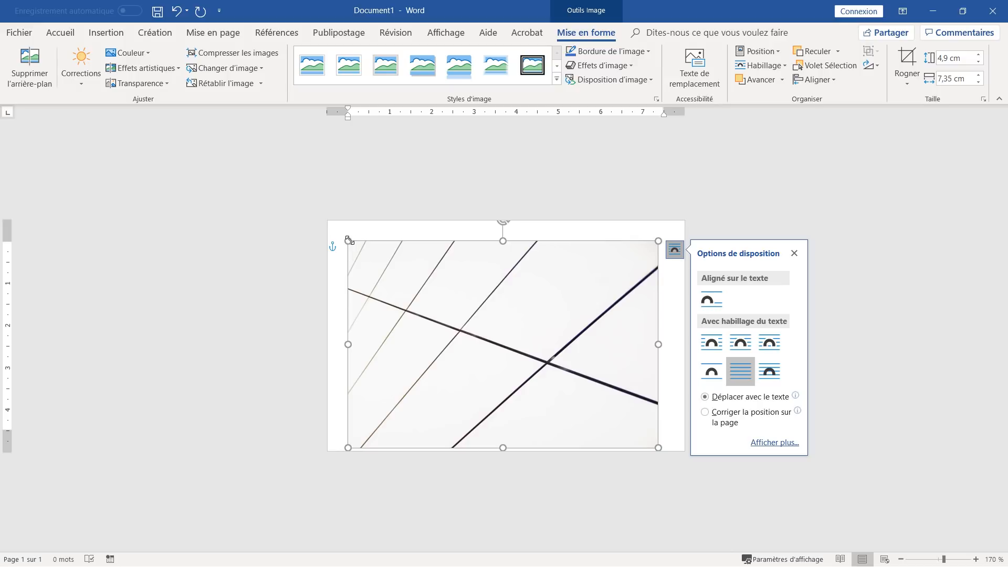
- Stretch the picture from the top-left corner to cover the card, about 5,72 × 8,77 cm
left_click_drag(350, 240, 336, 216)
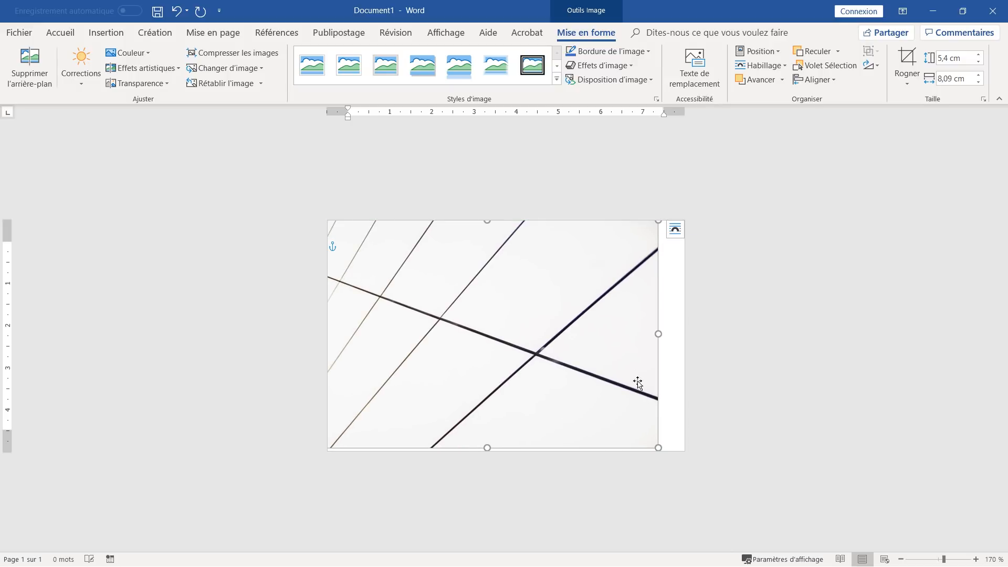
left_click_drag(658, 448, 677, 455)
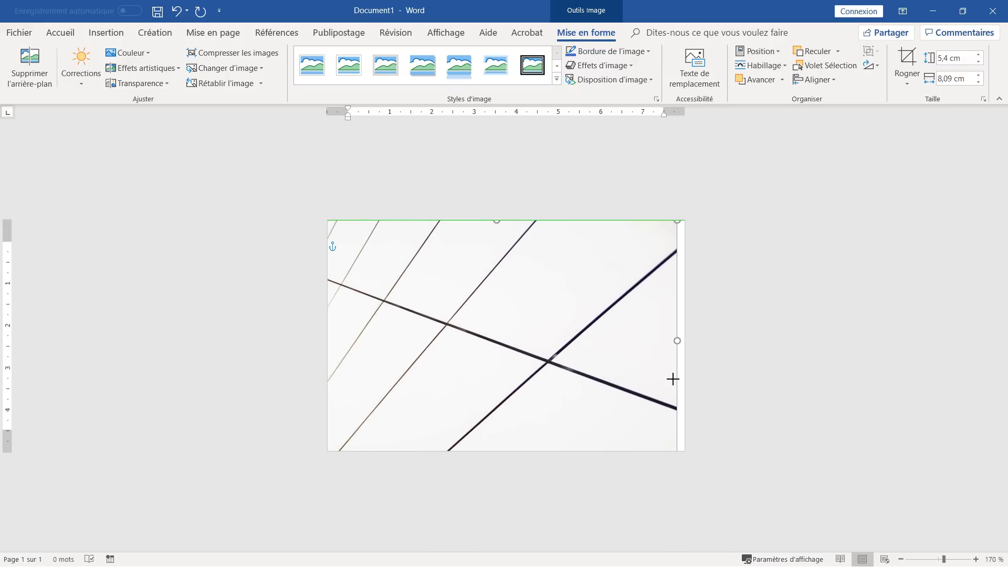
left_click_drag(677, 341, 680, 320)
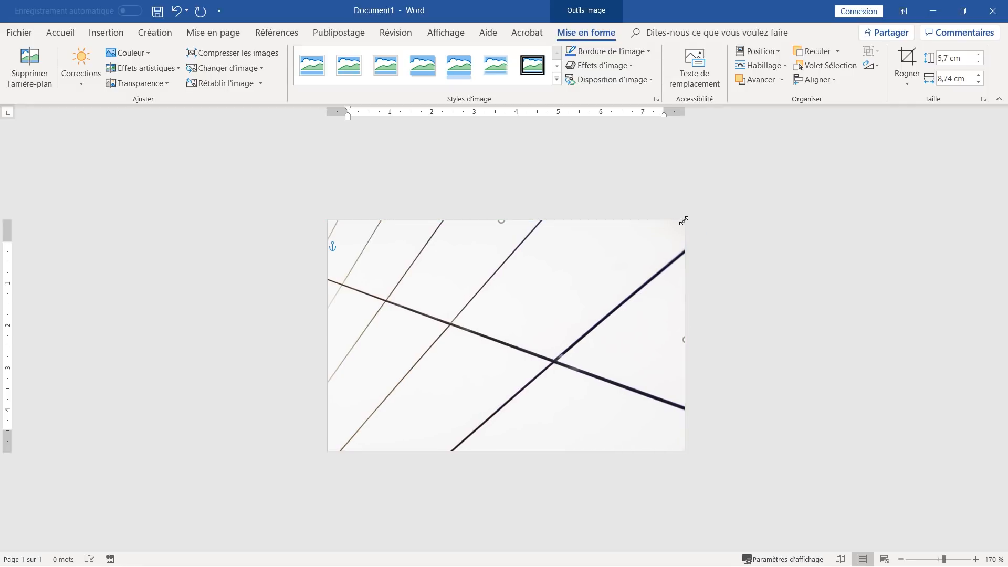
left_click_drag(684, 219, 686, 219)
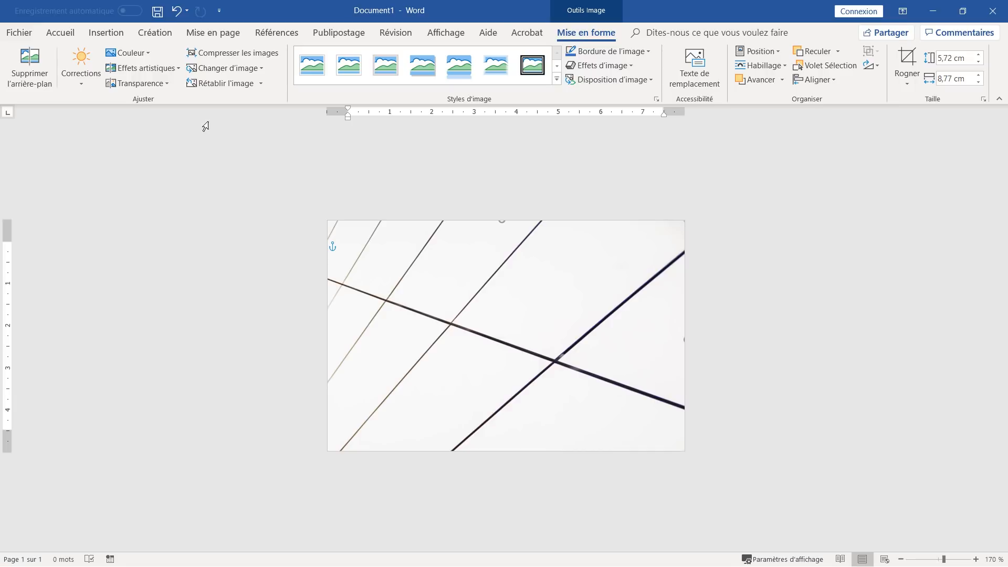
left_click(68, 36)
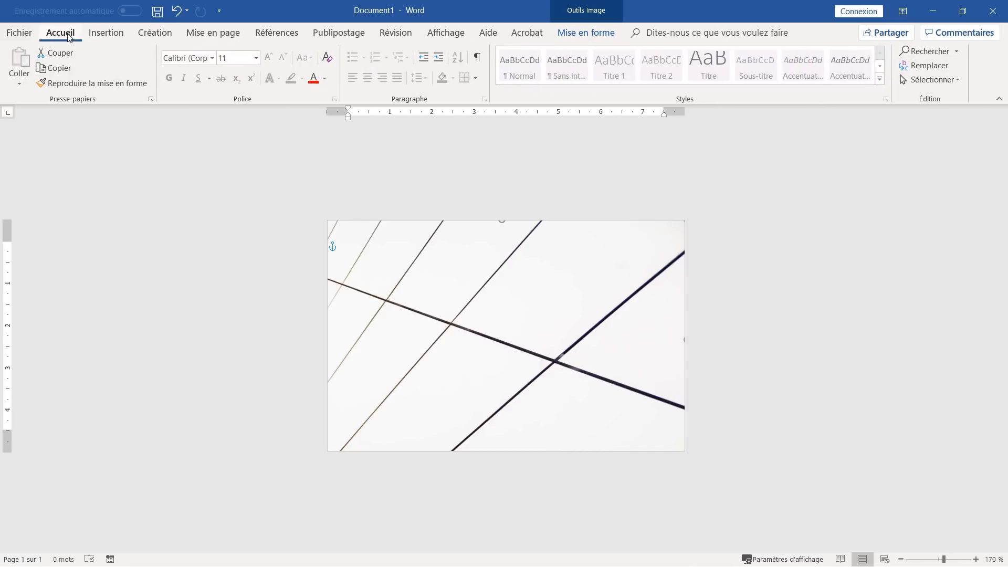
- Draw a rectangle over the background picture
left_click(105, 34)
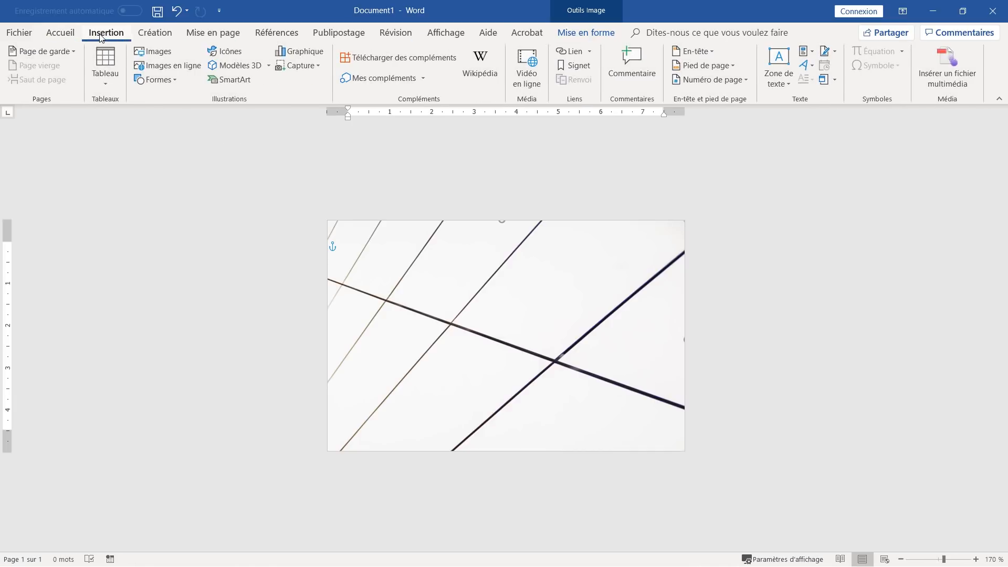
left_click(172, 80)
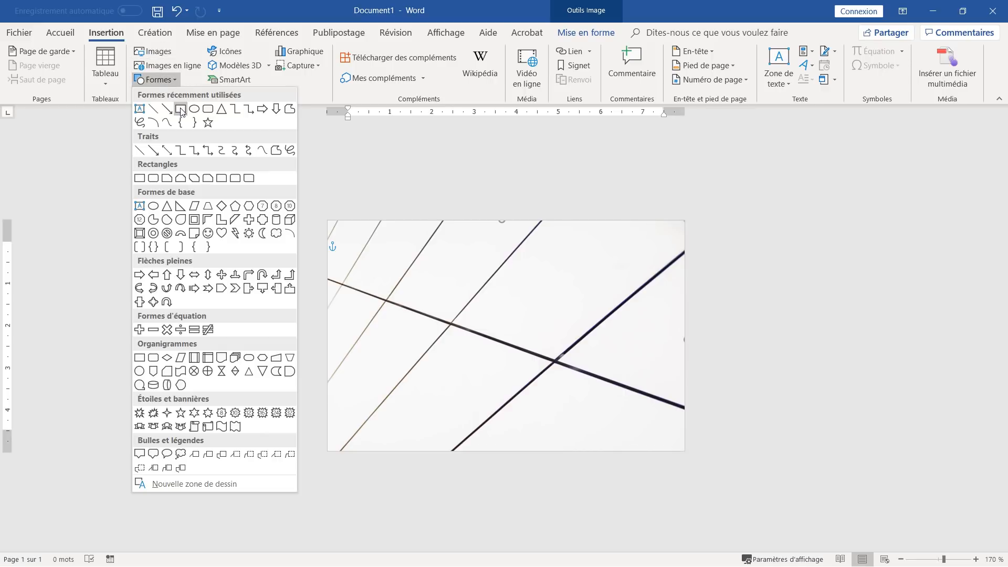
left_click(180, 109)
mouse_move(340, 231)
left_mouse_down()
mouse_move(401, 288)
mouse_move(604, 387)
mouse_move(671, 438)
left_mouse_up()
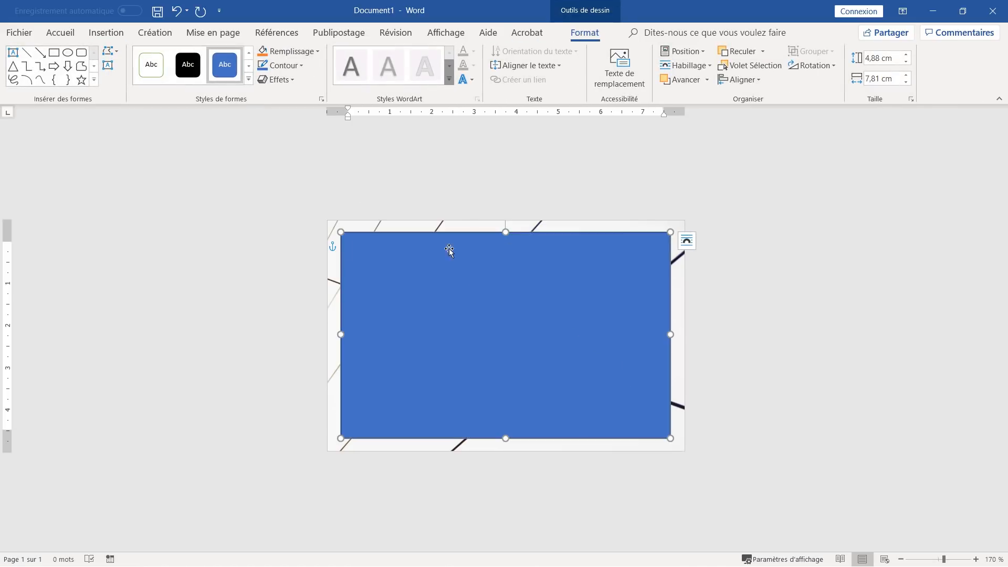
- Give the rectangle no outline and a light grey fill, 25% darker, then nudge it into place
left_click(284, 66)
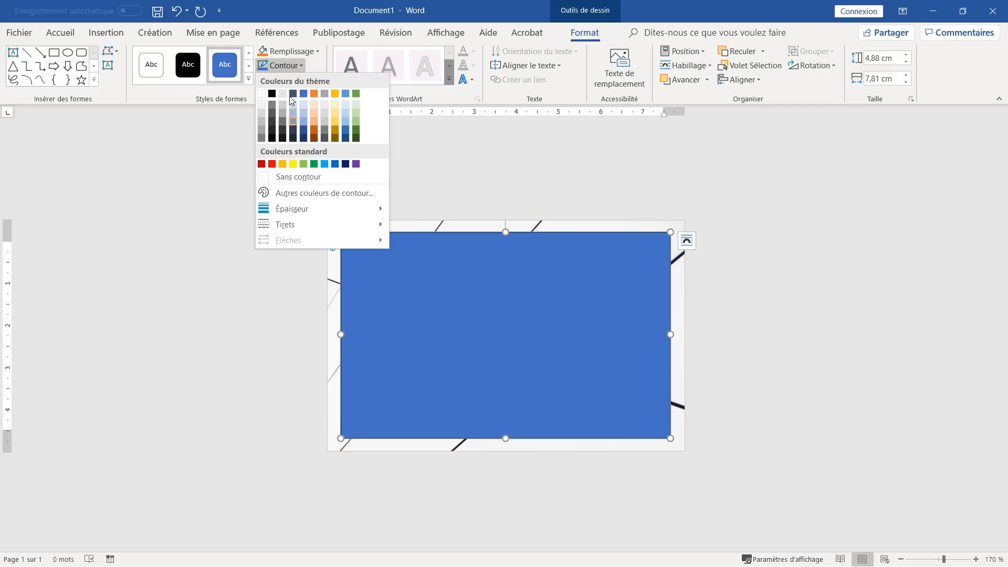
left_click(287, 178)
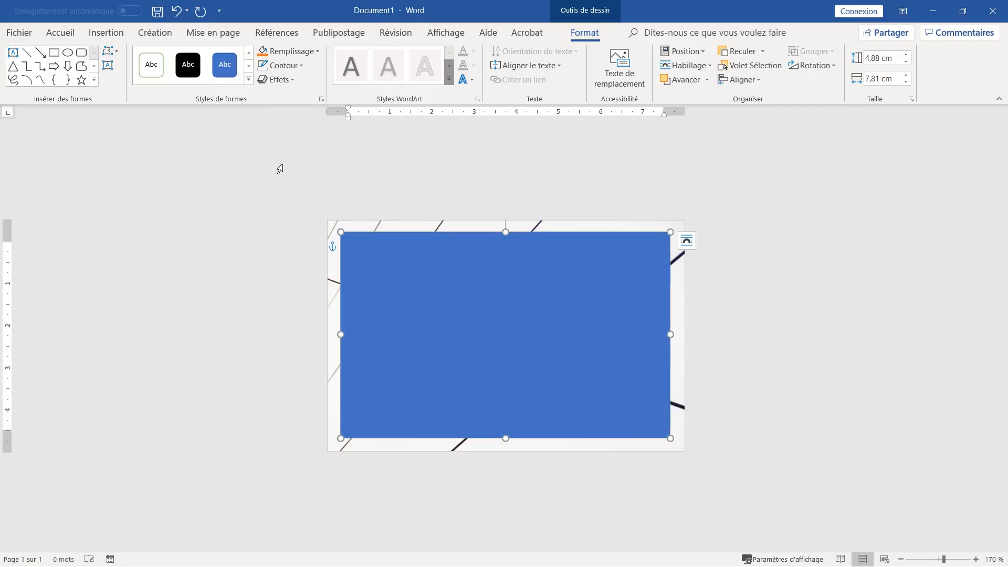
left_click(287, 51)
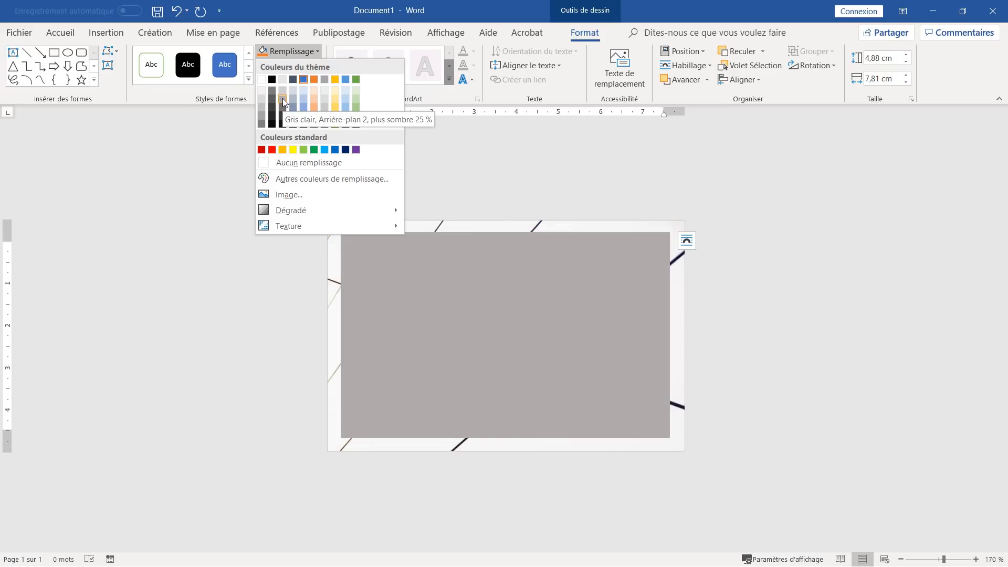
left_click(283, 98)
left_click_drag(529, 288, 497, 312)
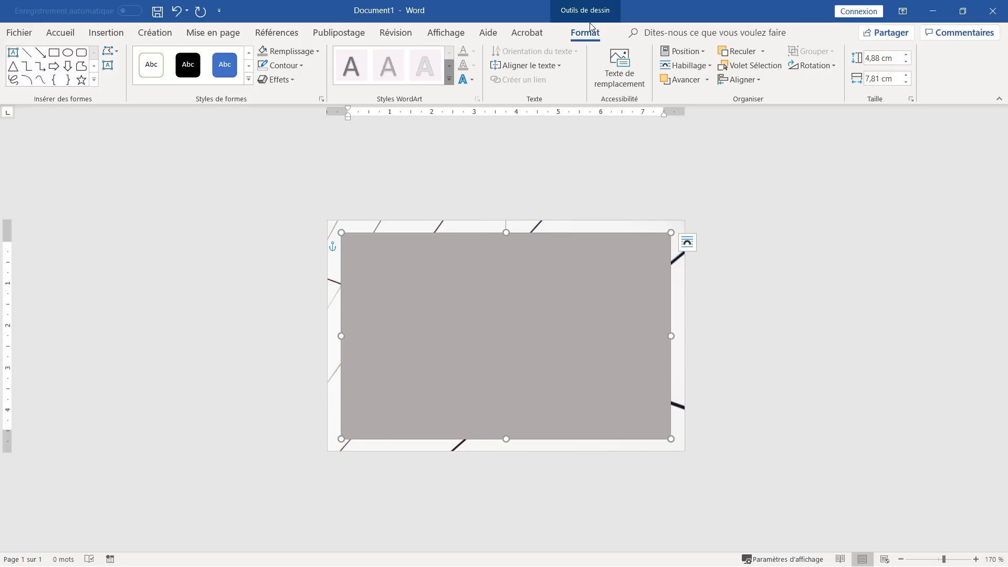
left_click(742, 84)
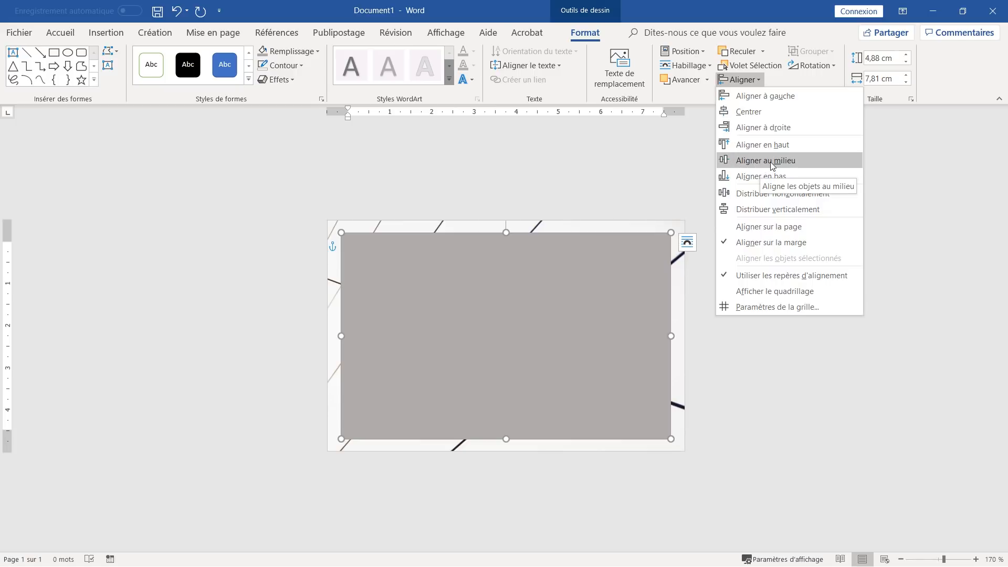
left_click(490, 316)
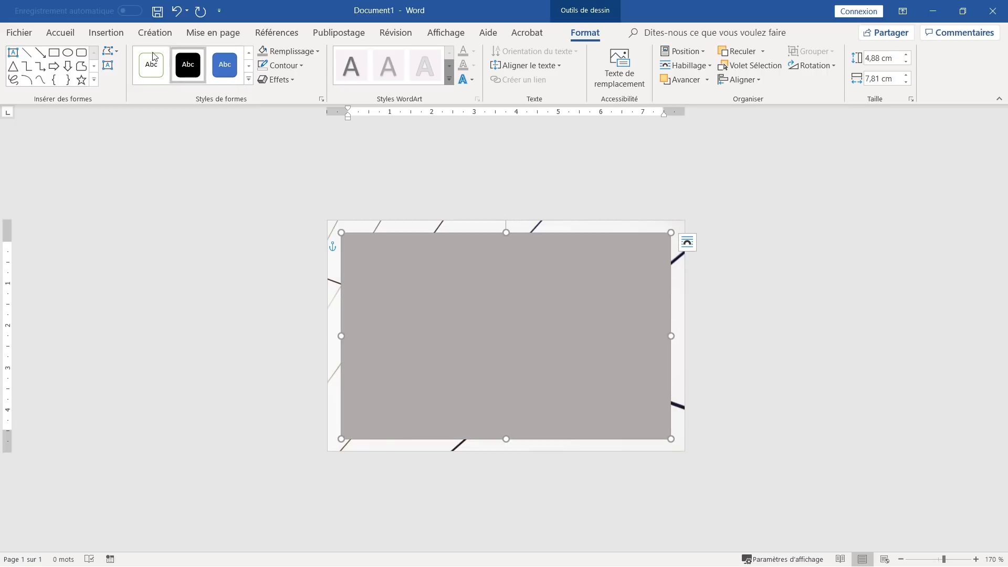
left_click(111, 33)
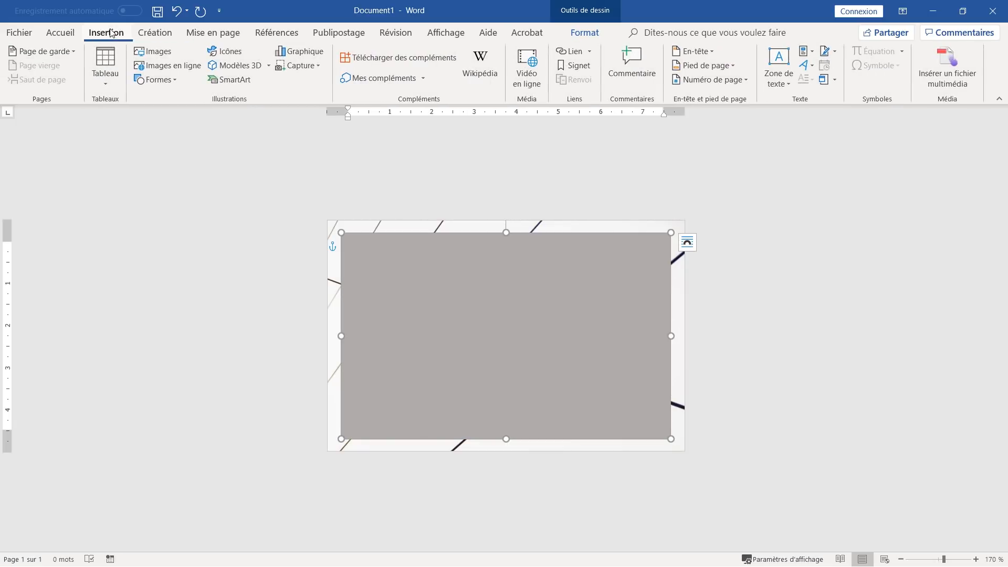
- Draw a 4,42 × 7,23 cm rectangle inside the grey box and set it to No Fill
left_click(169, 80)
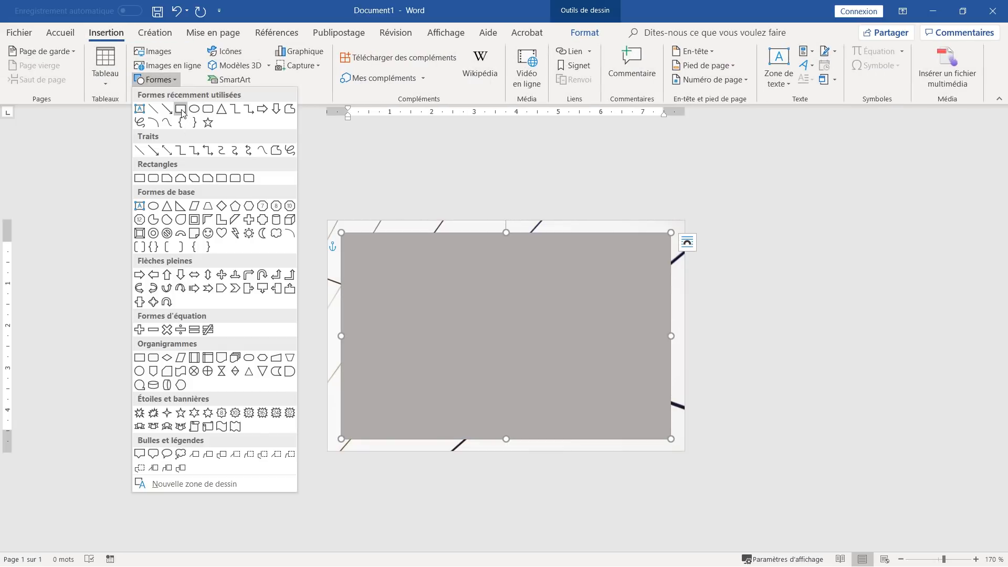
left_click(181, 110)
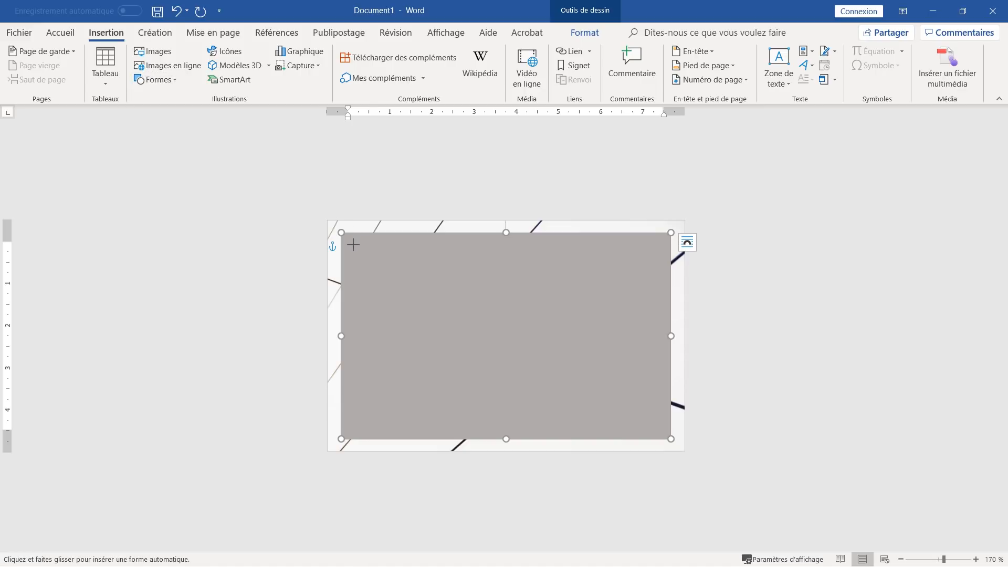
mouse_move(354, 245)
left_mouse_down()
mouse_move(466, 315)
mouse_move(590, 365)
mouse_move(650, 404)
mouse_move(667, 436)
mouse_move(659, 432)
left_mouse_up()
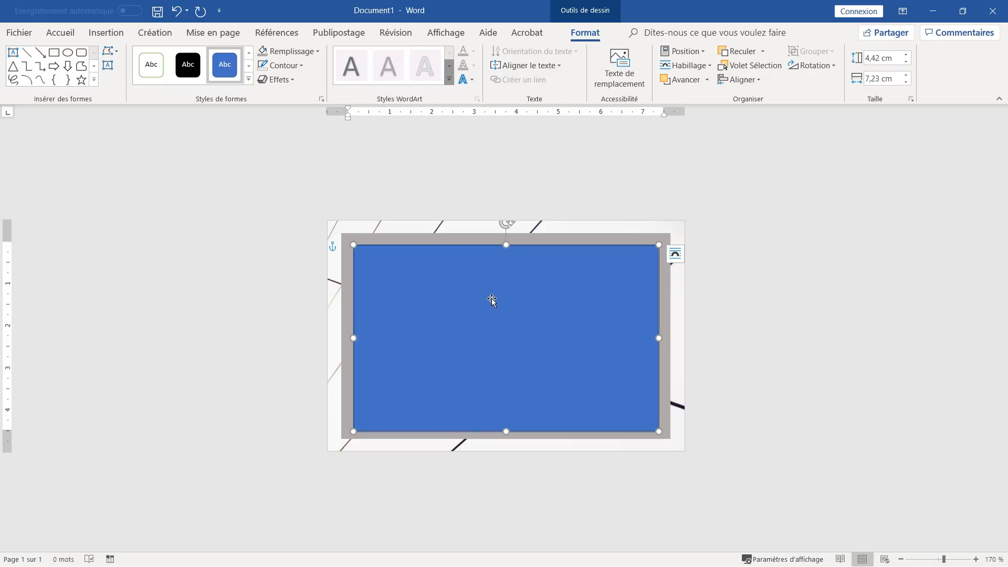
left_click(288, 53)
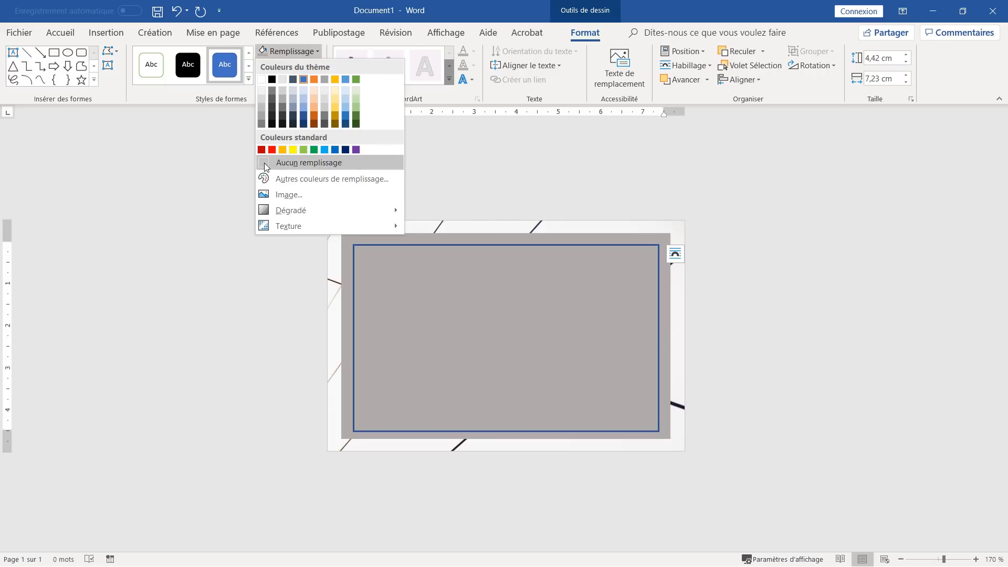
left_click(264, 163)
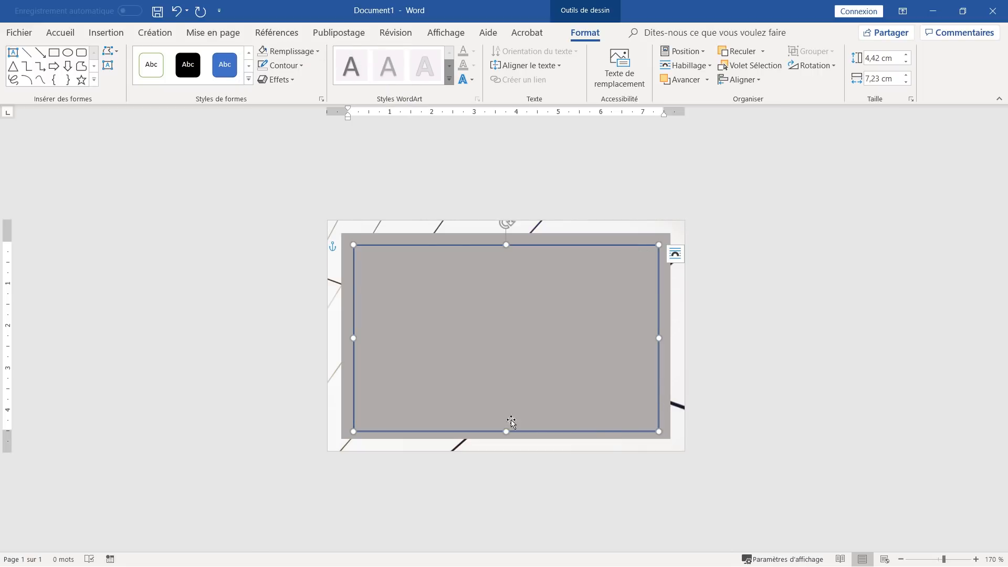
left_click(296, 67)
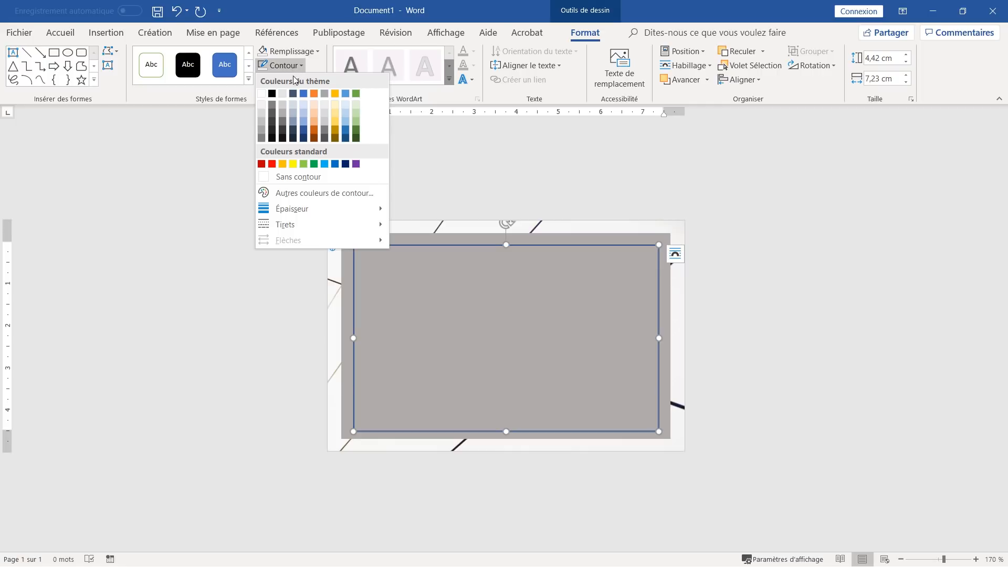
- Set the inner rectangle's outline to dark grey with a dashed line style
left_click(283, 132)
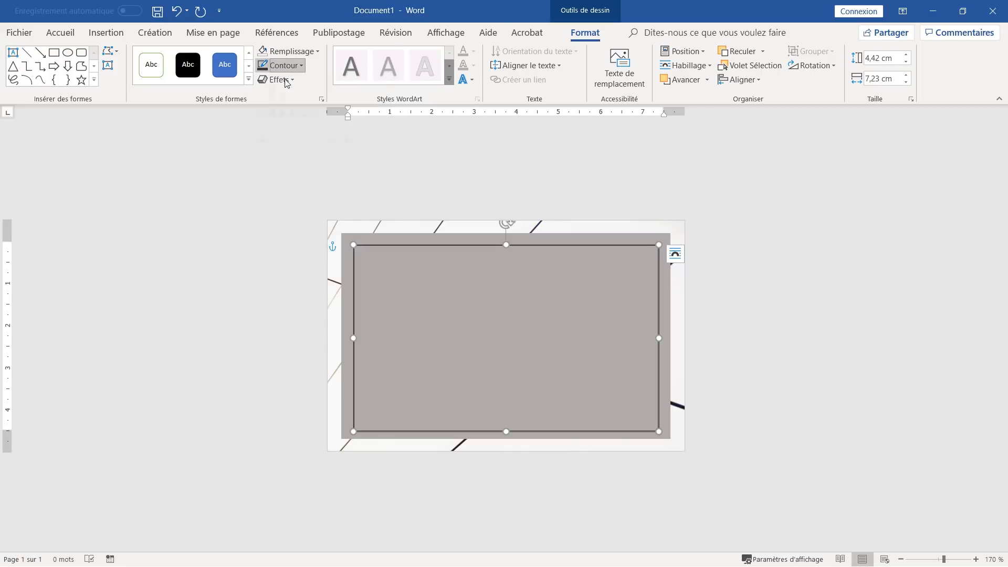
left_click(283, 65)
mouse_move(301, 225)
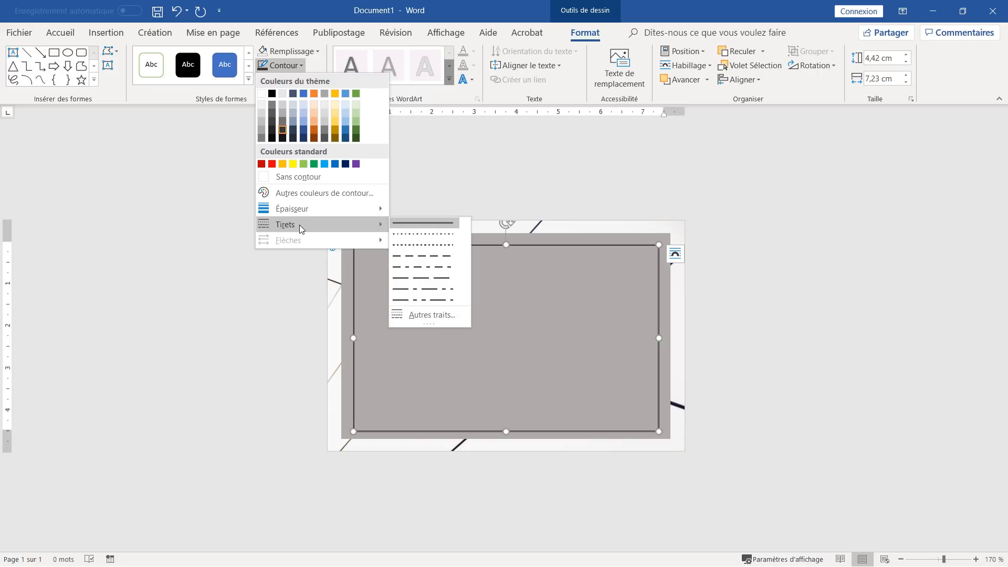
left_click(414, 256)
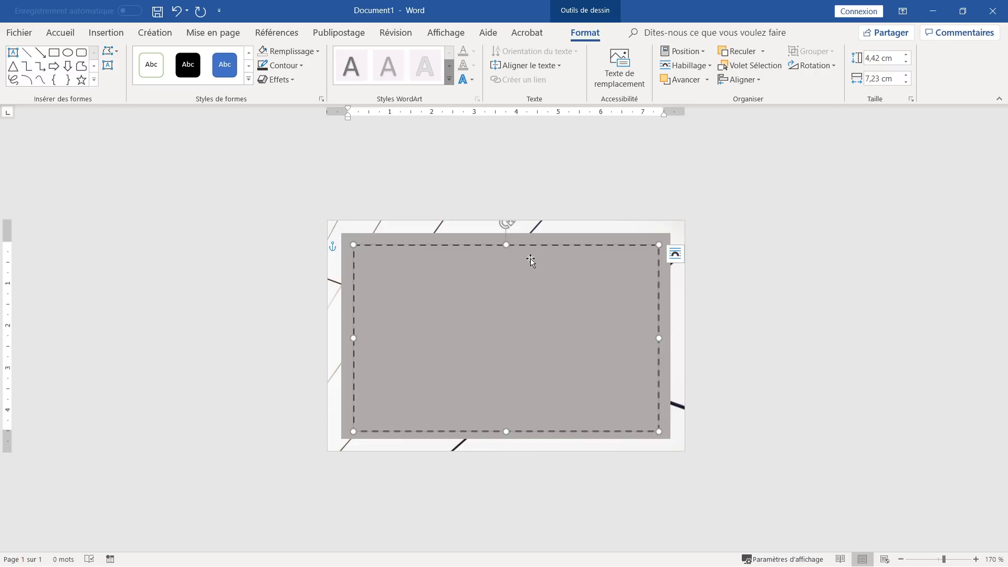
- Snap the dashed frame to the grey box's centre guides and zoom in to 250%
left_click_drag(533, 247, 528, 245)
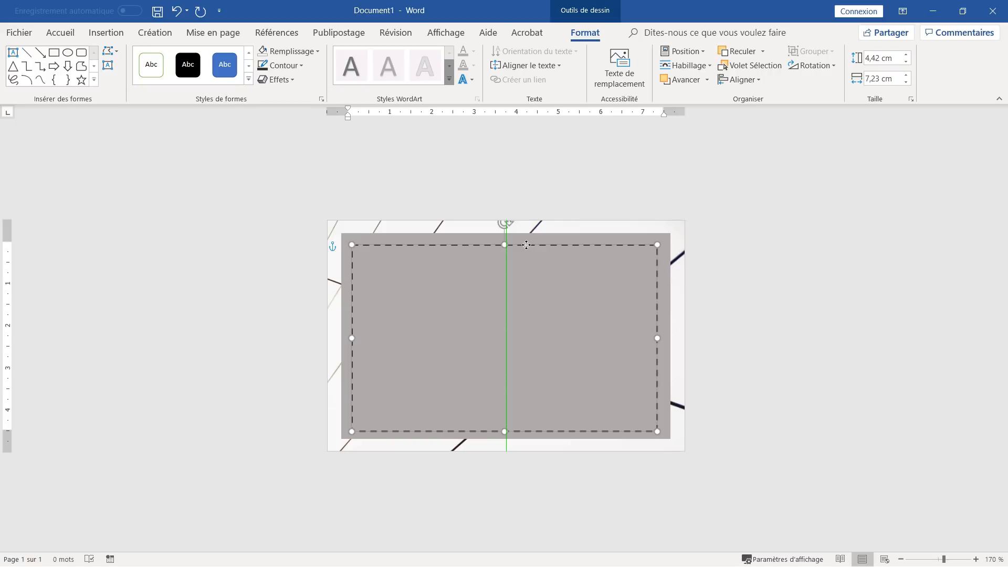
left_click_drag(526, 246, 527, 240)
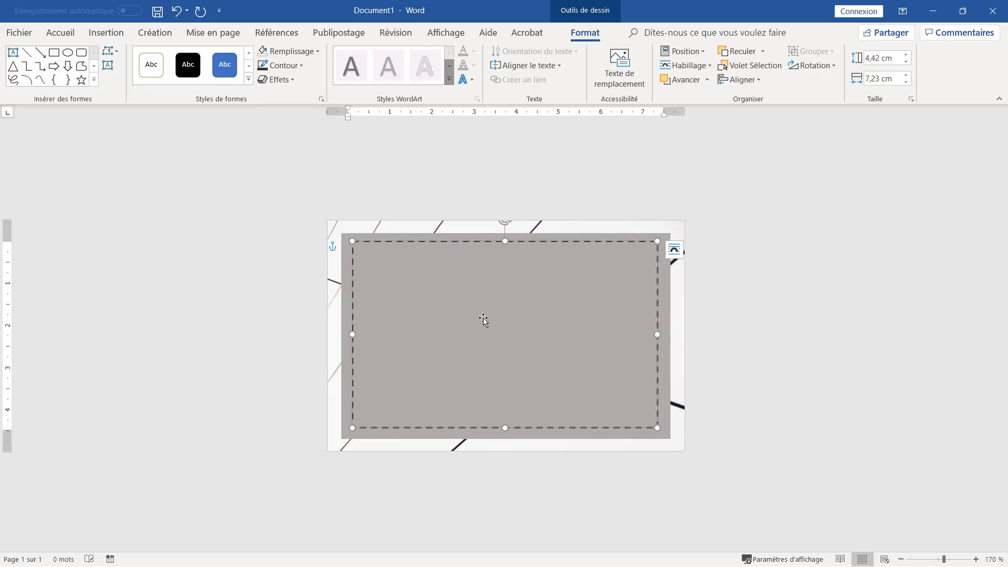
left_click(523, 388)
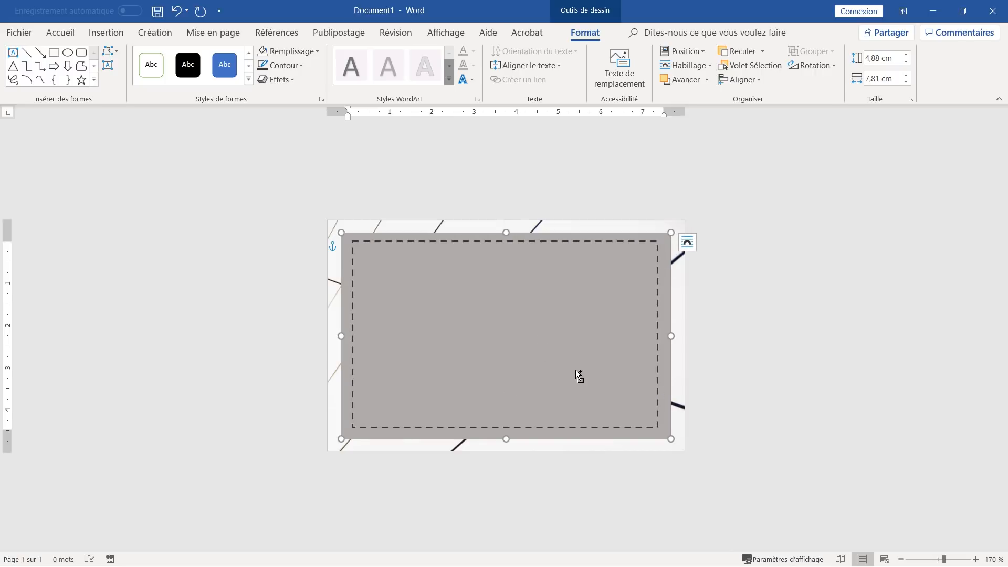
left_click(688, 242)
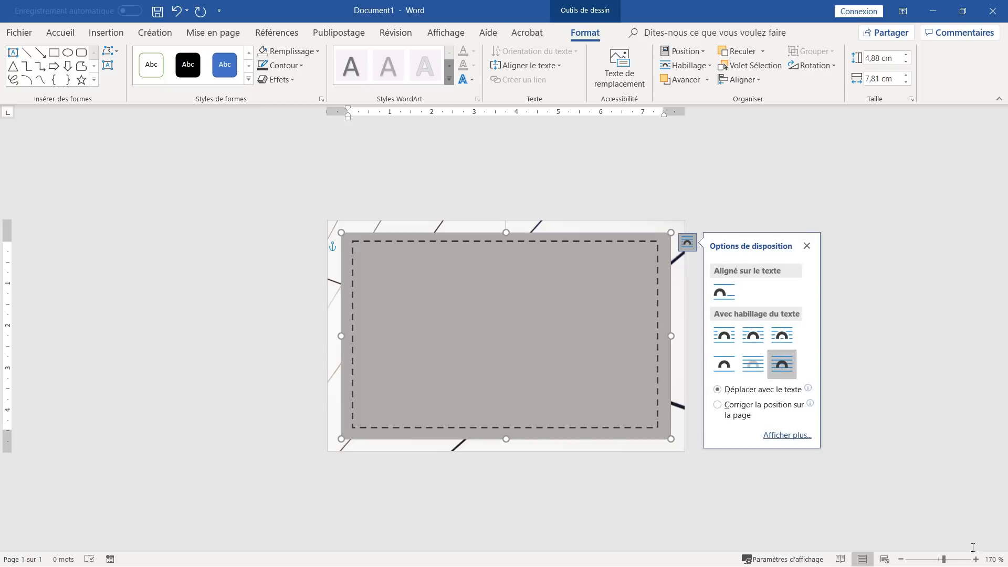
left_click(975, 560)
left_click(976, 559)
left_click(976, 559)
left_click(976, 559)
left_click(975, 559)
left_click(975, 559)
left_click(976, 560)
left_click(976, 559)
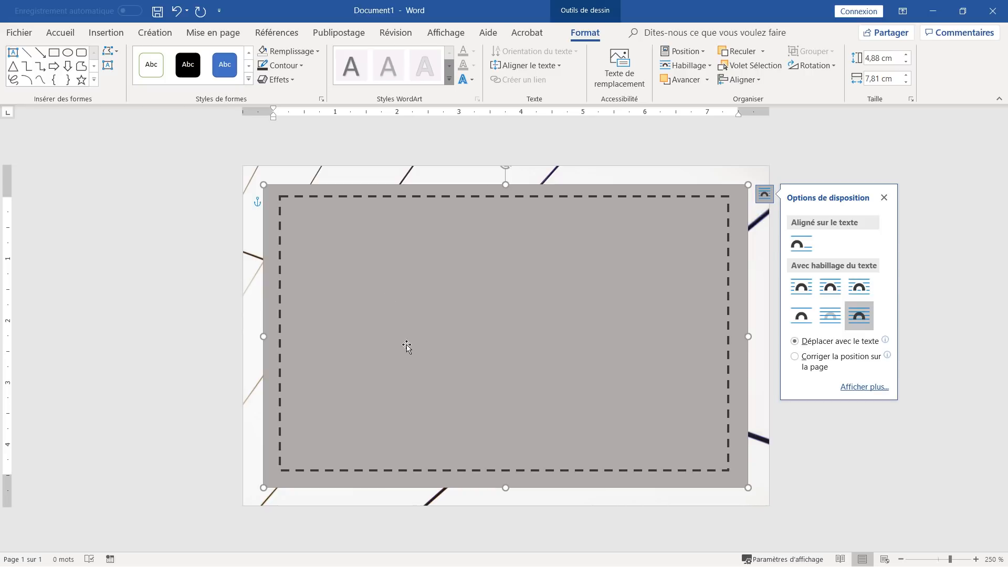
left_click(462, 471)
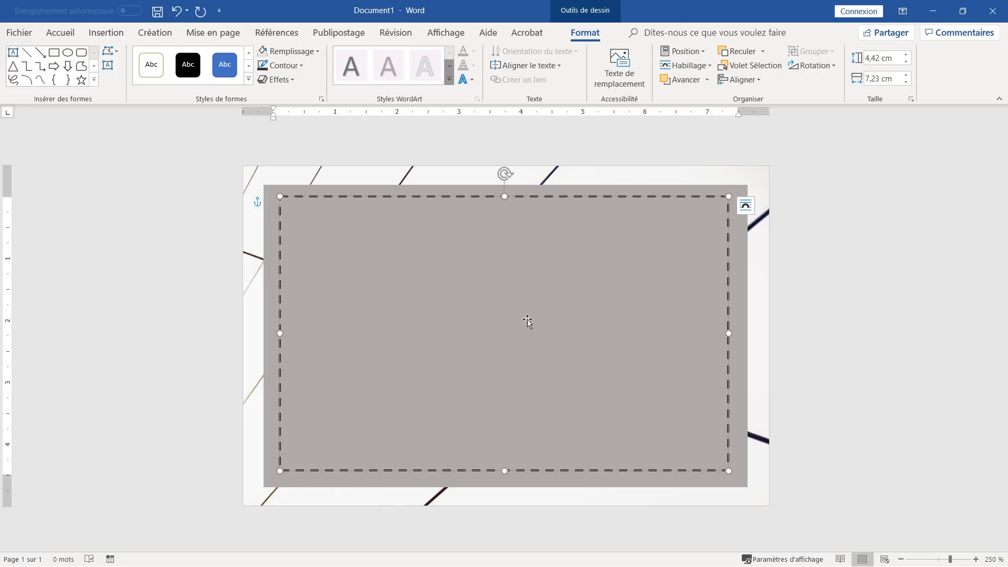
- Type the title WeFormYou.fr, then the tagline 'Améliorer vos Compétences informatiques' below it
type("Wef")
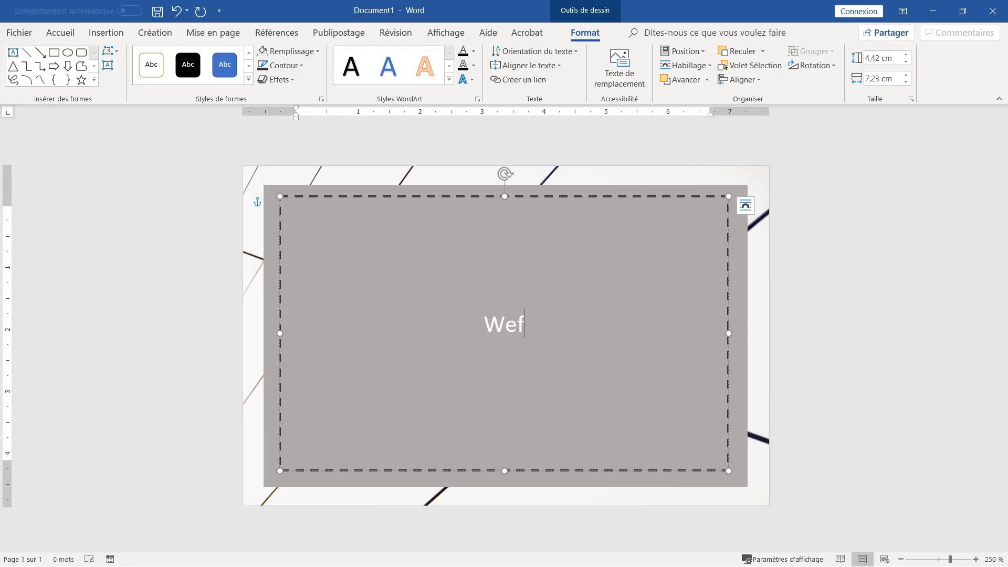
key("BackSpace")
type("FO")
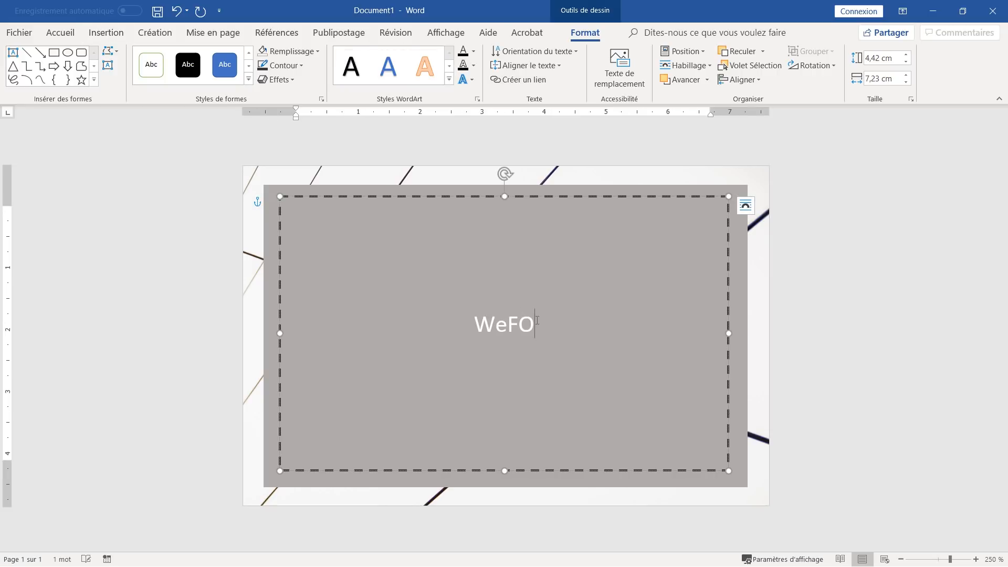
key("BackSpace")
type("ormY")
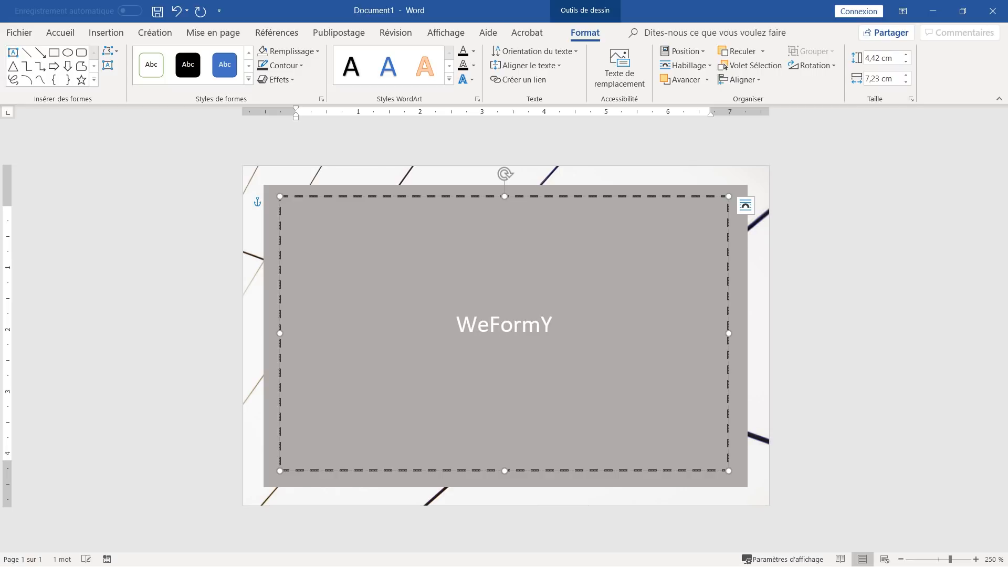
type("ou.fr")
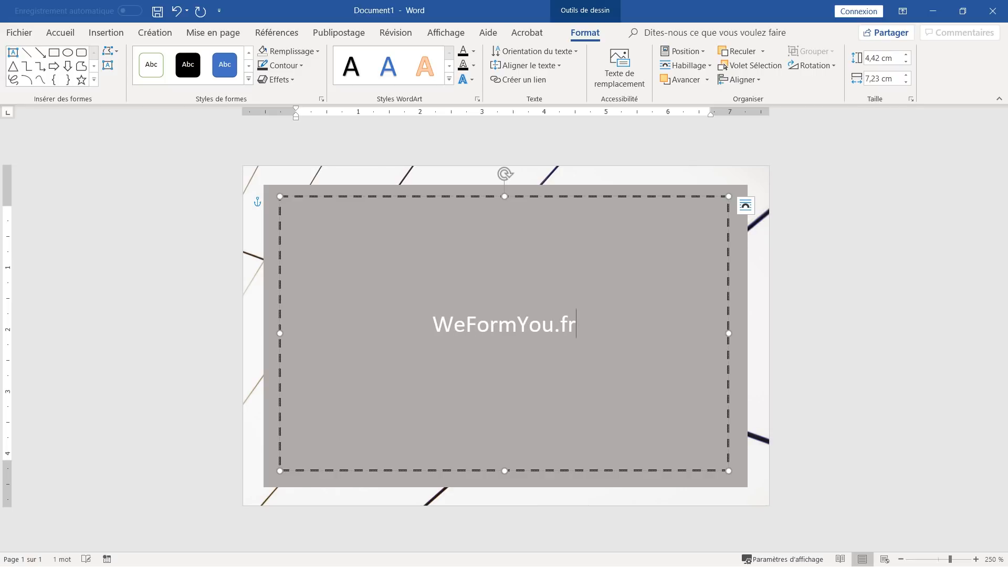
key("Return")
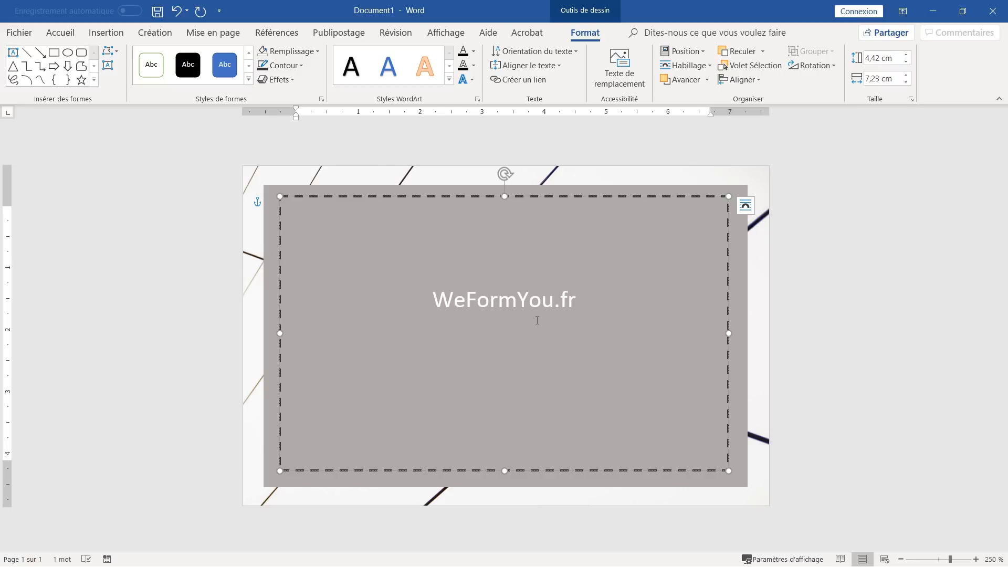
type("Amélio")
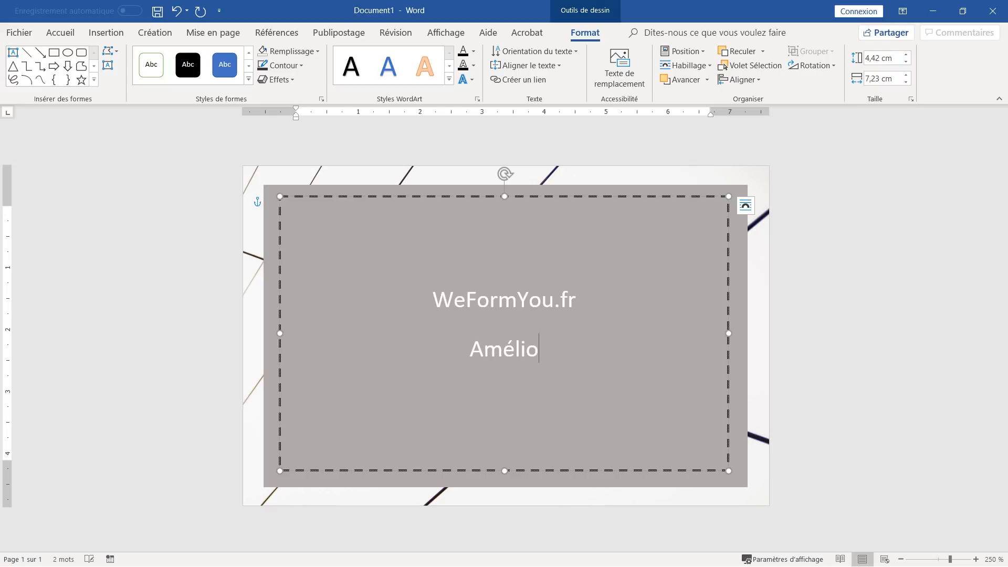
type("rer")
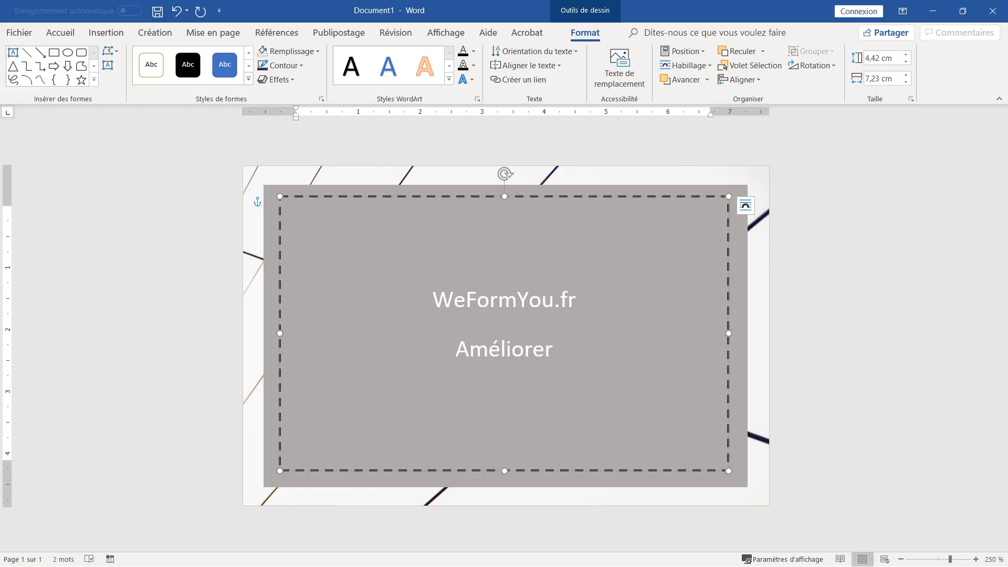
type(" vo")
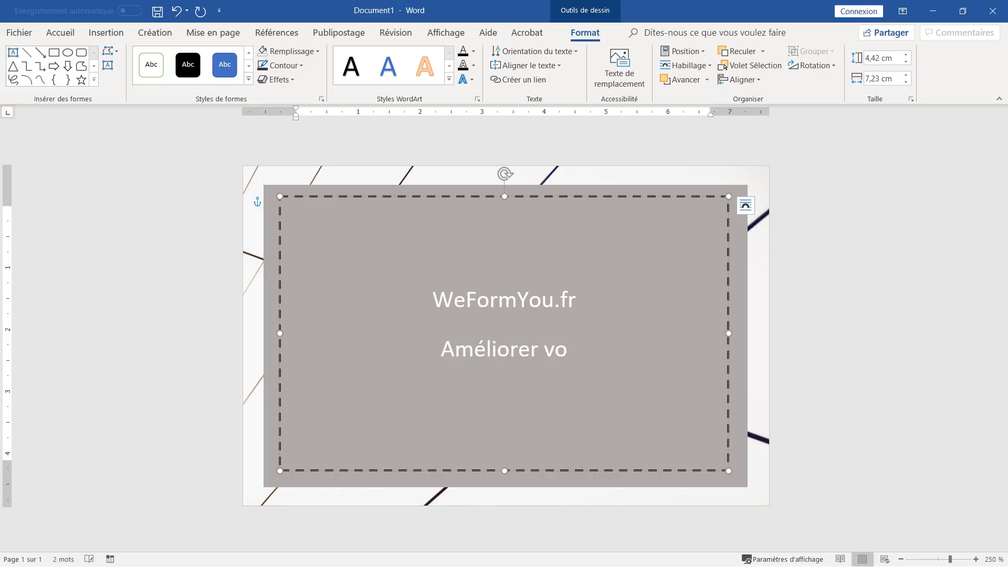
type("s Comp")
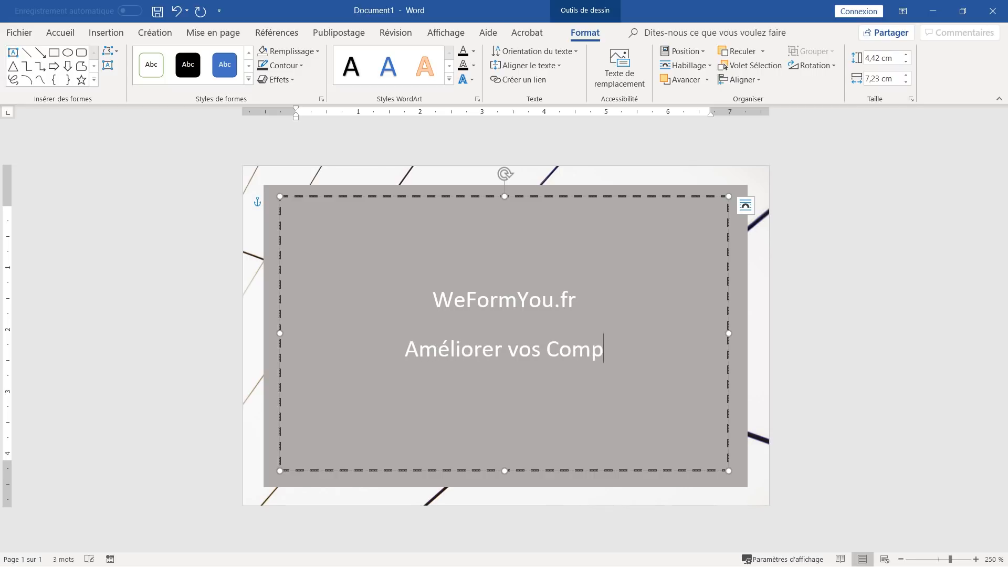
type("étences")
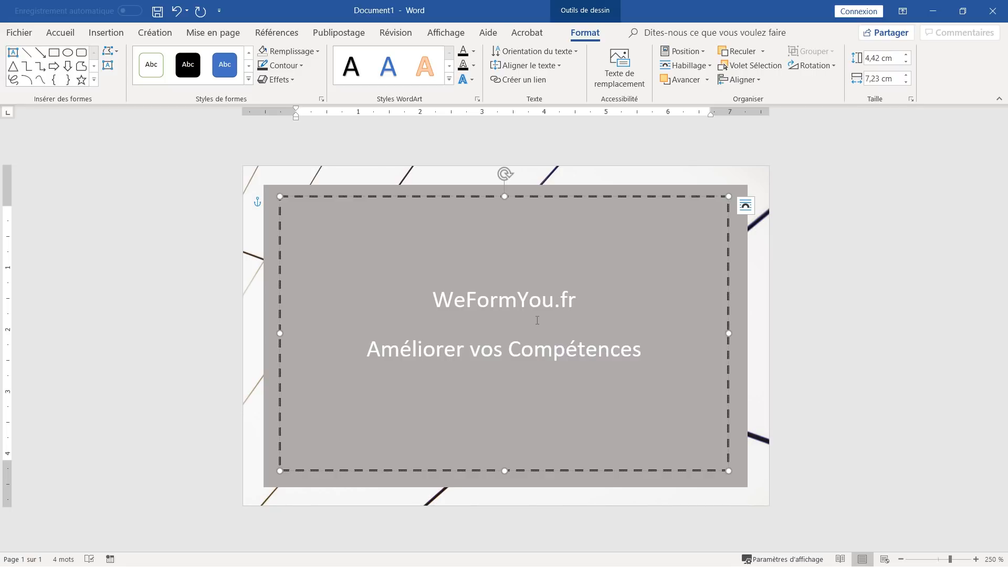
type(" info")
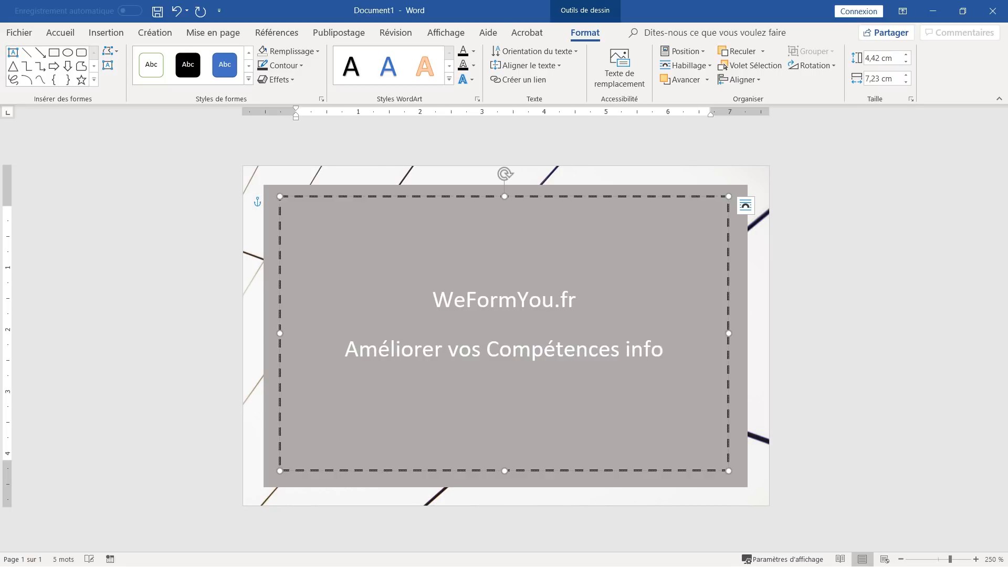
type("rmatiques")
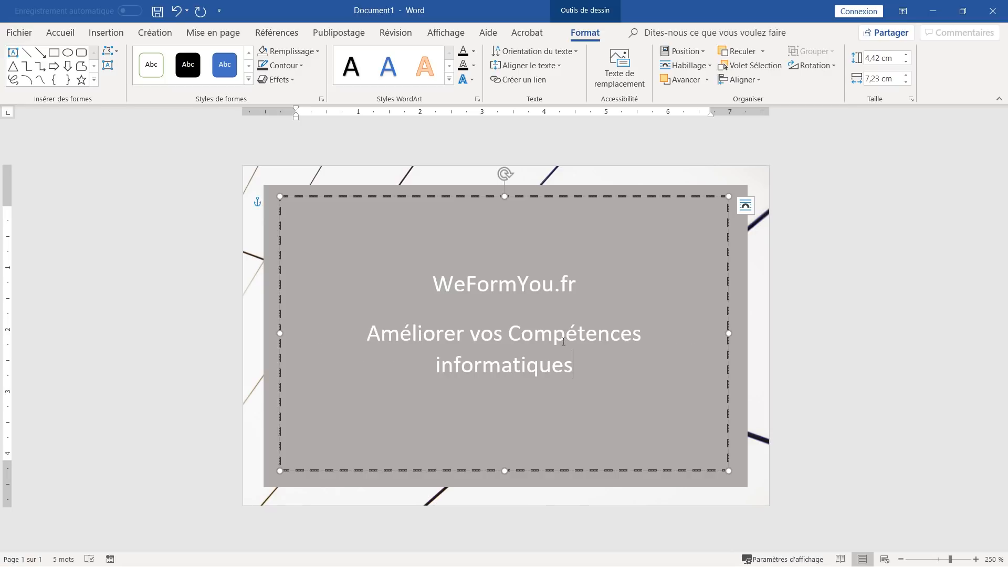
- Add the contact e-mail address, with its typos corrected, and a phone number on separate lines
key("Return")
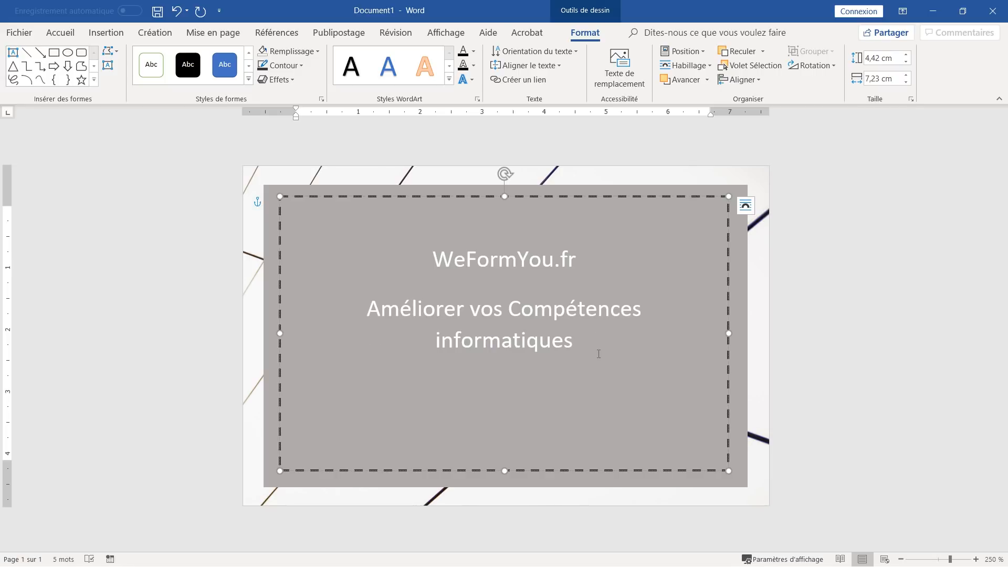
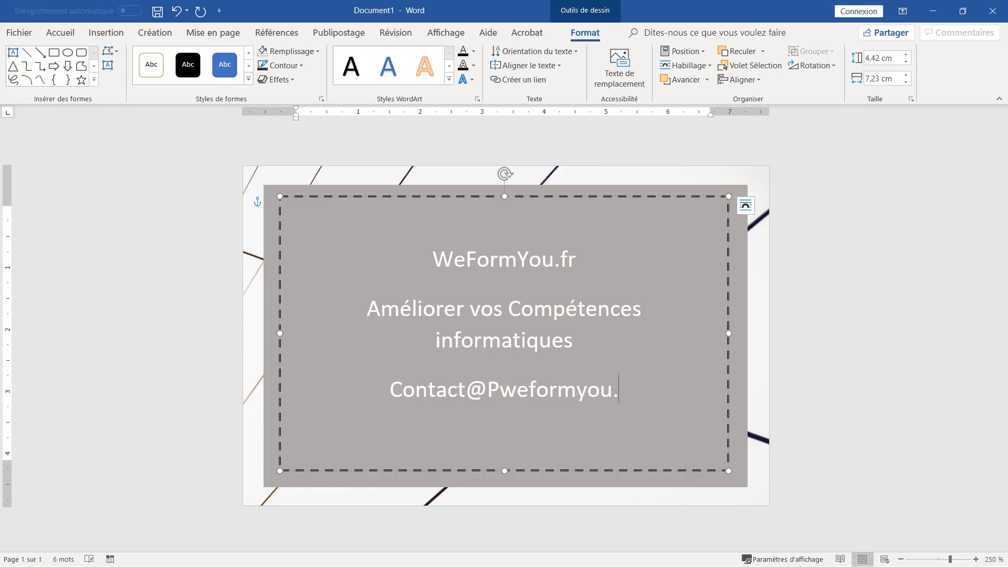
left_click(488, 389)
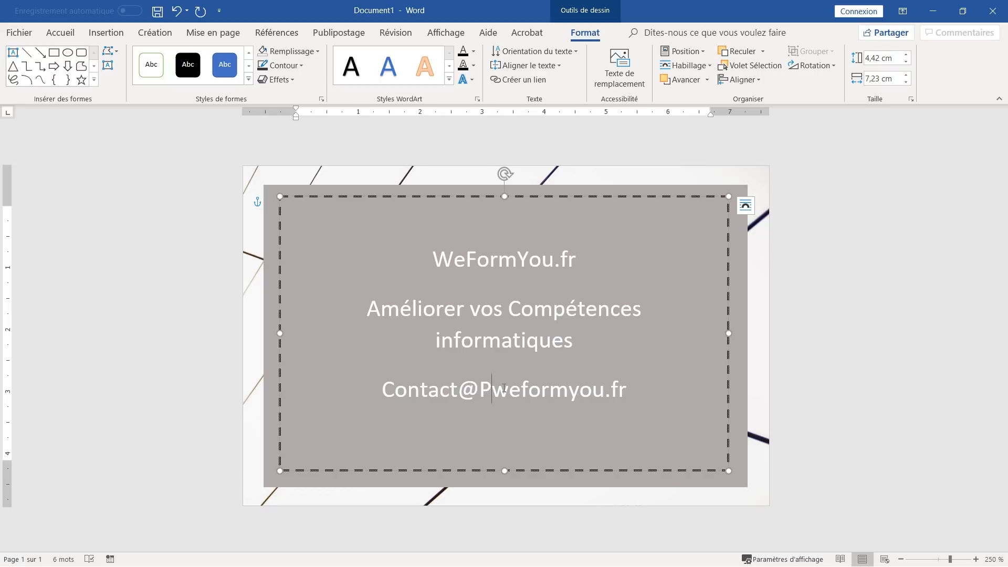
key("BackSpace")
left_click(404, 388)
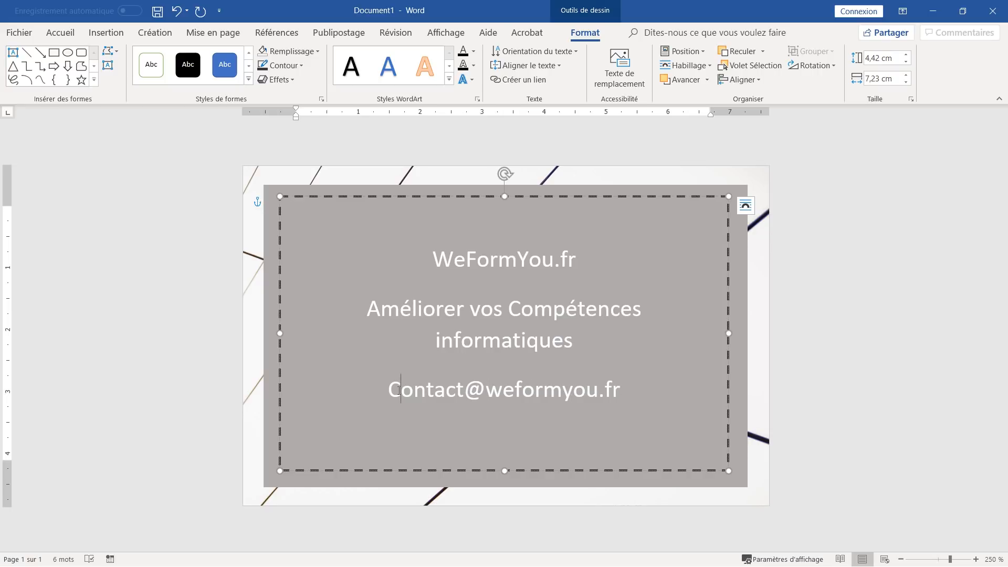
key("BackSpace")
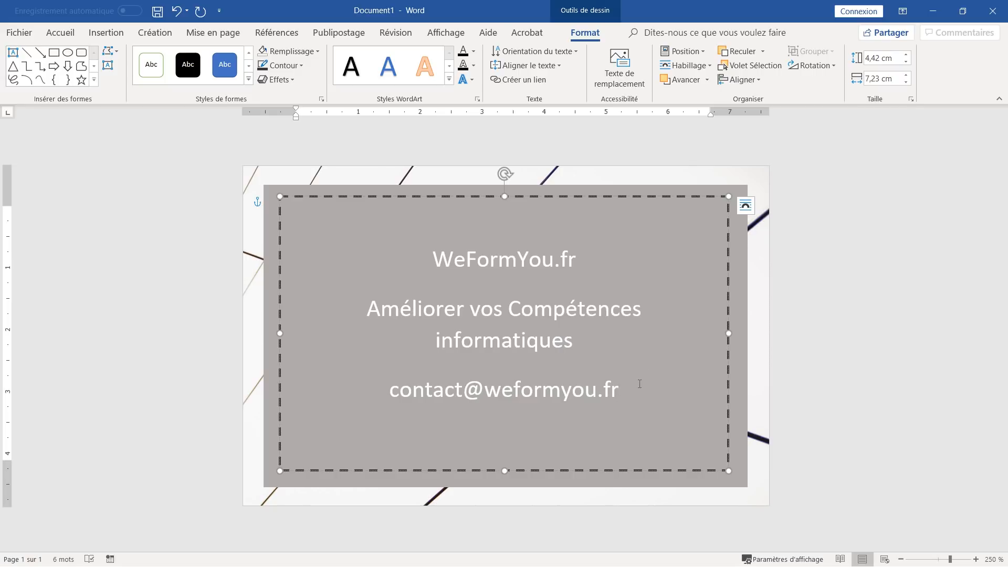
key("Return")
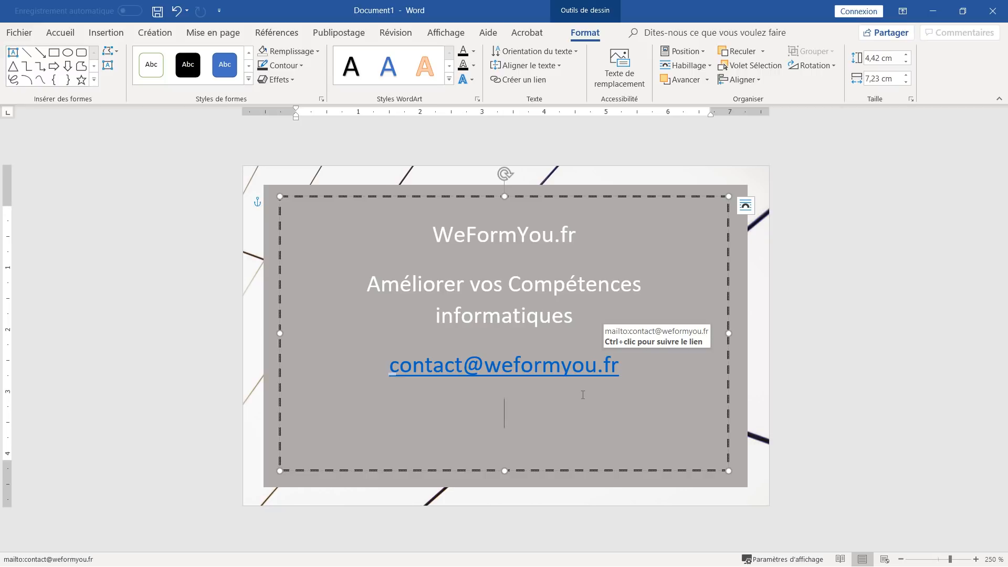
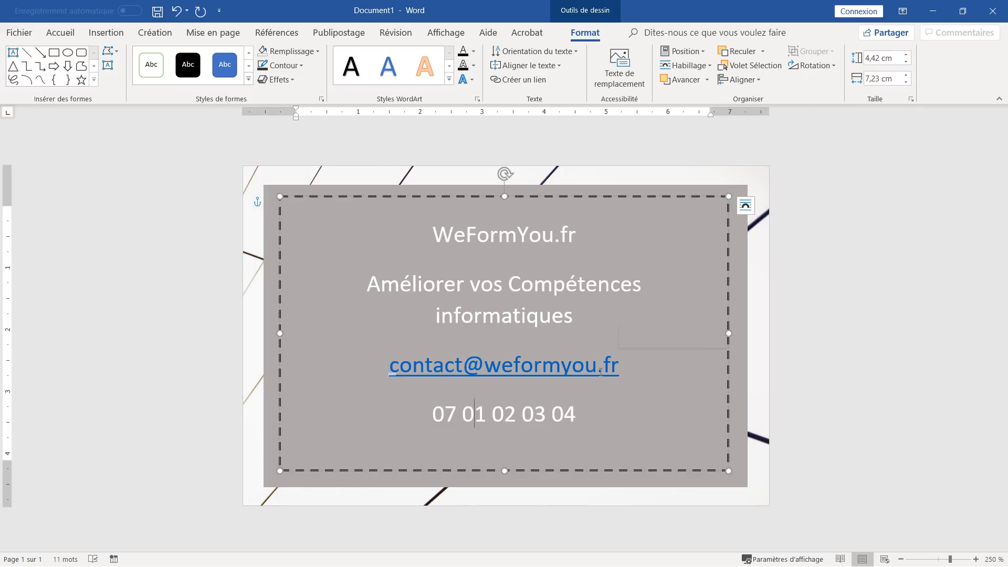
- Remove the hyperlink from the contact e-mail, then select all the text on the card
right_click(510, 373)
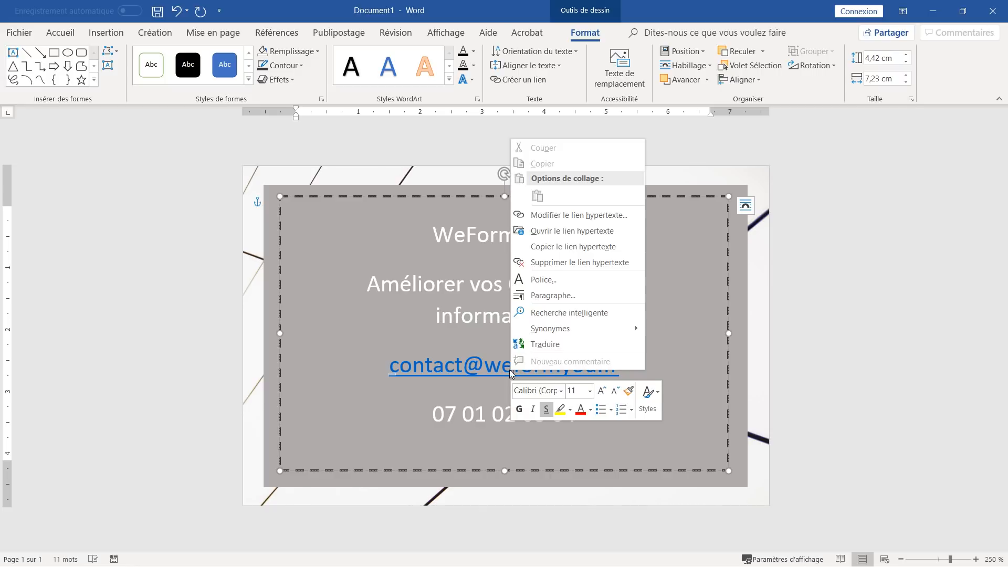
left_click(556, 262)
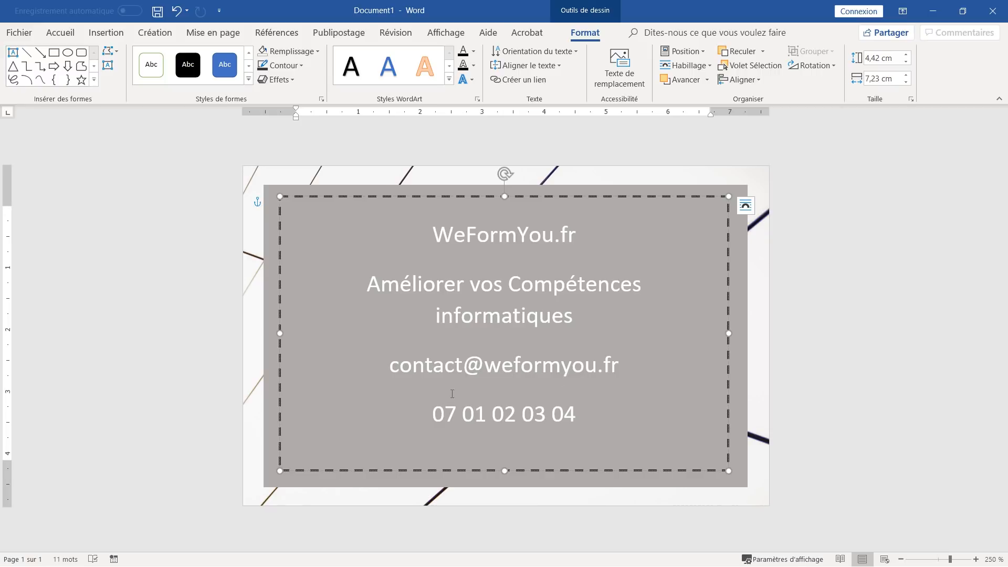
left_click_drag(430, 231, 597, 431)
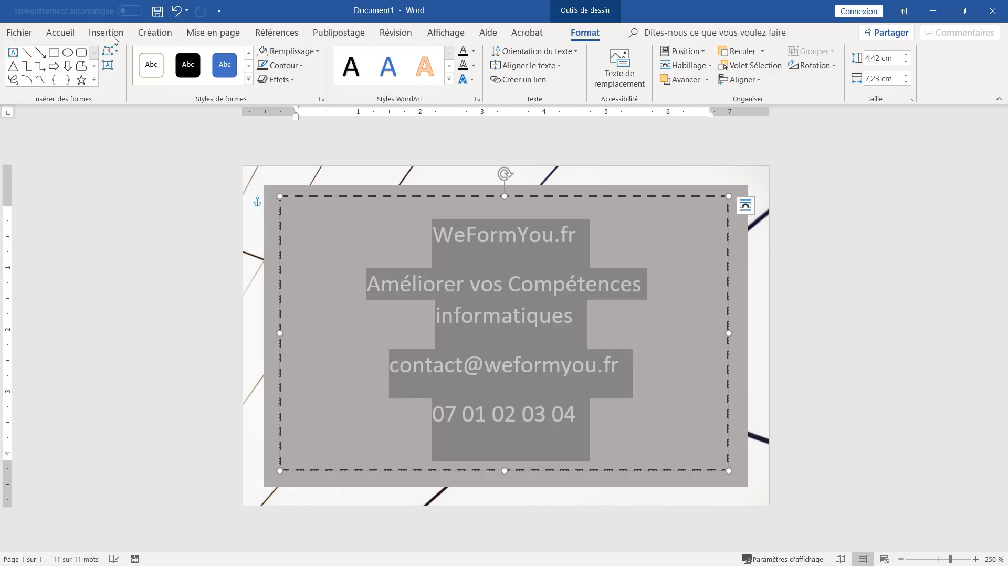
- Colour all the card text Noir, Texte 1, plus clair 35 %
left_click(61, 33)
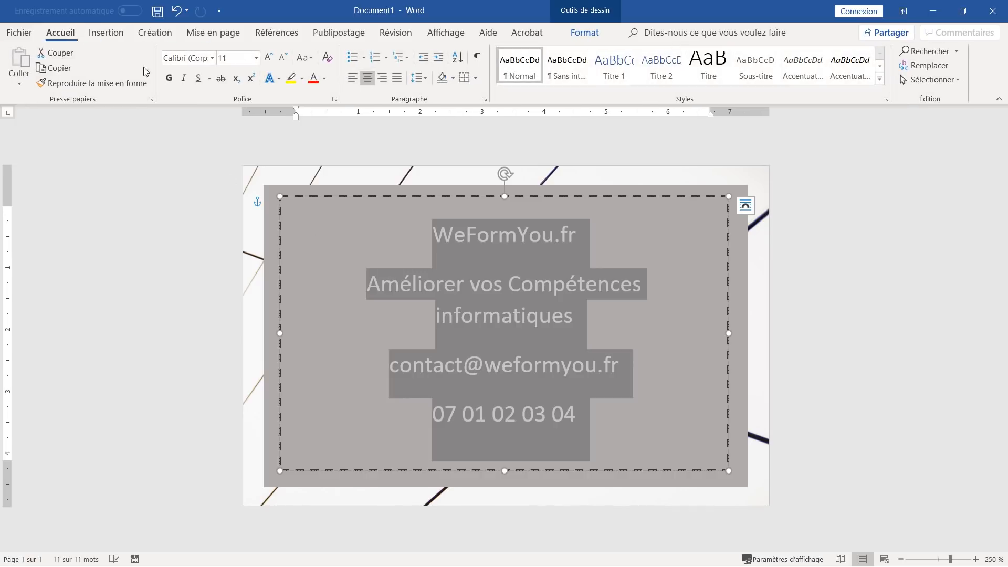
left_click(325, 78)
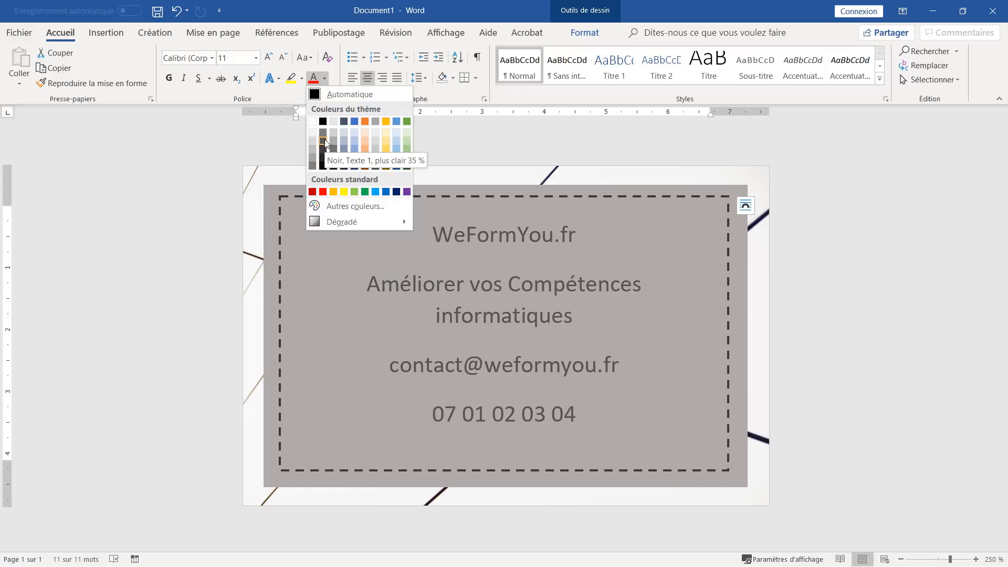
left_click(325, 142)
left_click(620, 257)
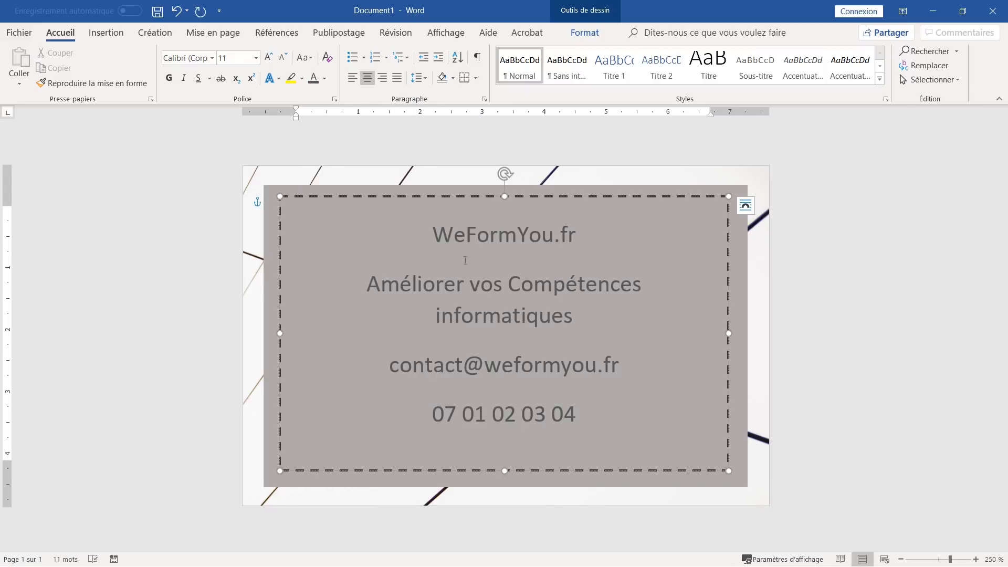
- Set the WeFormYou.fr title to 20 pt in the Oswald font
triple_click(431, 231)
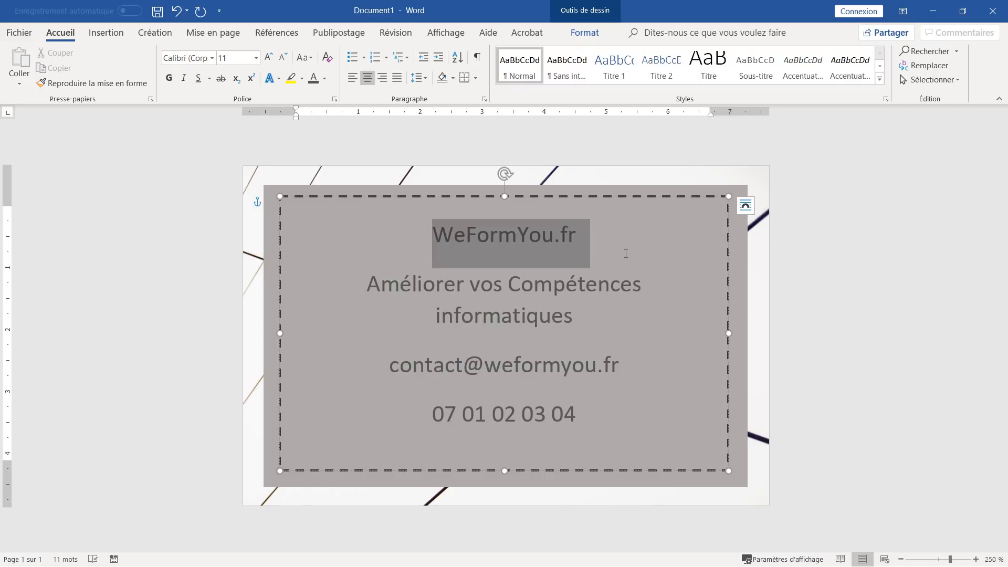
left_click(269, 57)
left_click(270, 58)
left_click(269, 58)
left_click(269, 58)
left_click(269, 58)
left_click(205, 59)
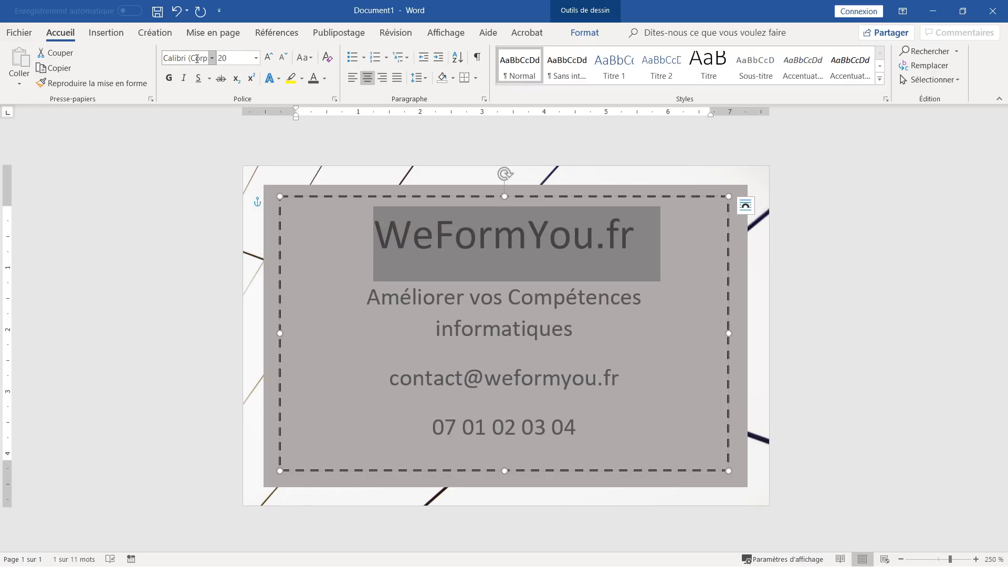
type("Oswald")
key("Return")
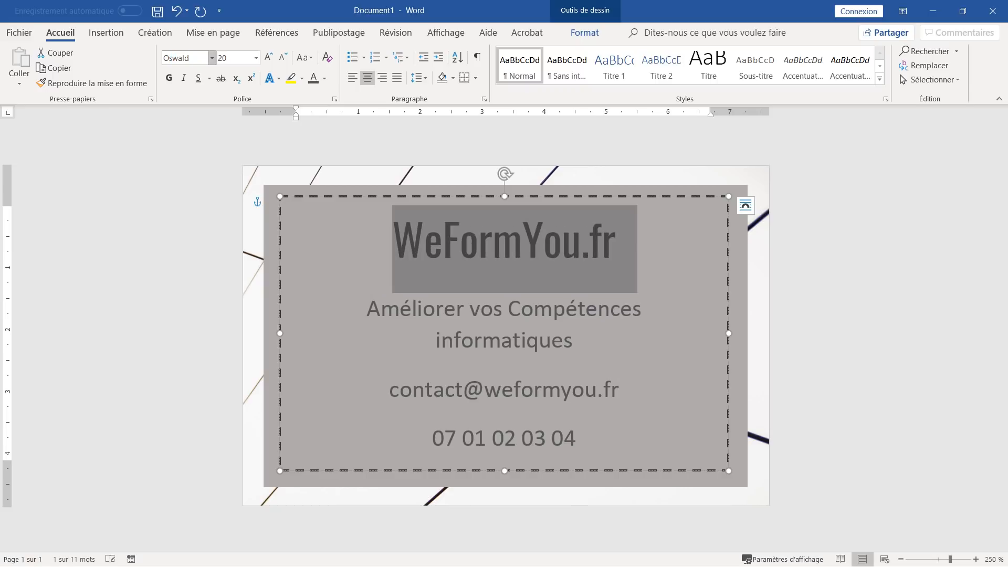
left_click(395, 314)
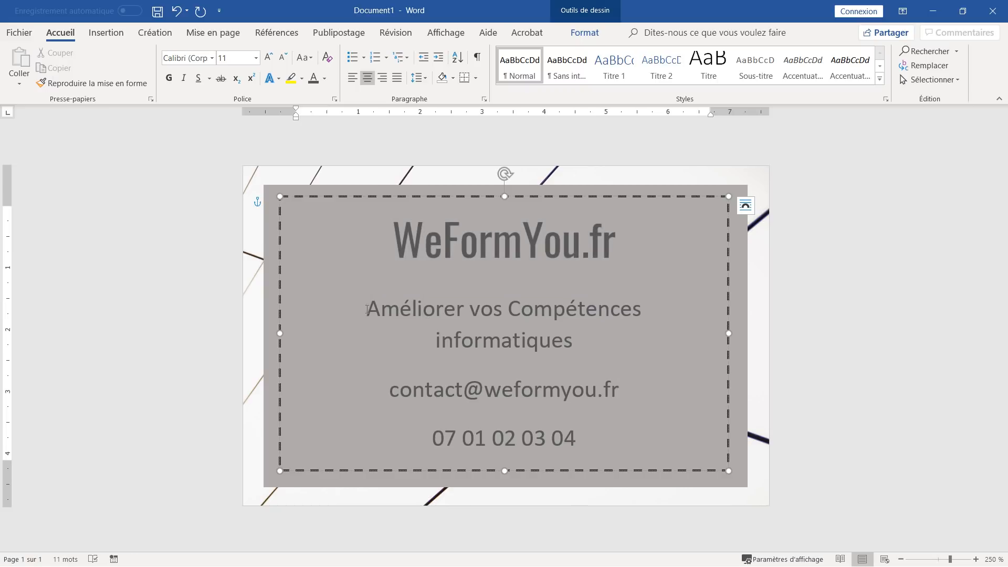
- Set the tagline paragraph in the Dancing Script font
triple_click(349, 301)
left_click(179, 56)
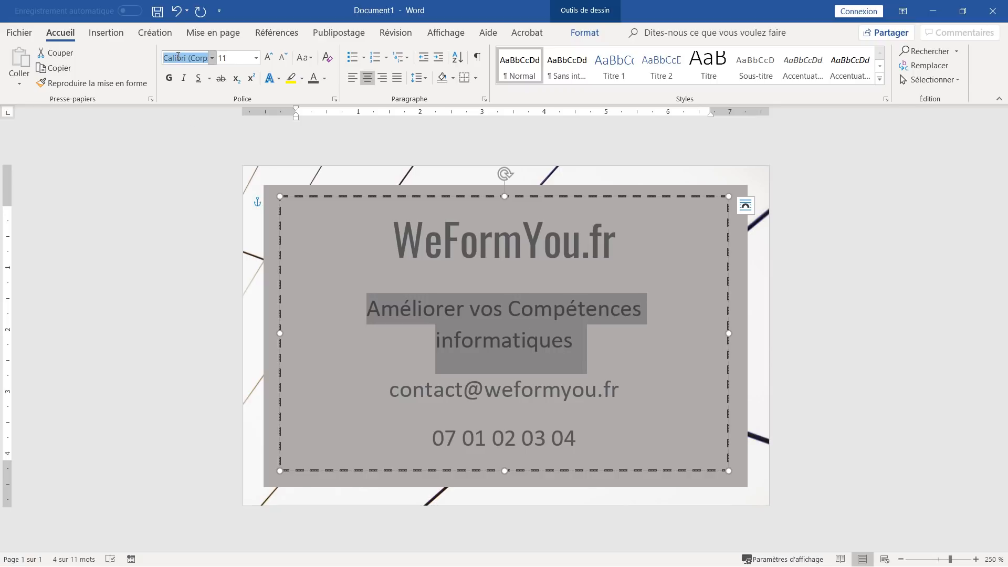
type("Dancing Scri")
key("Return")
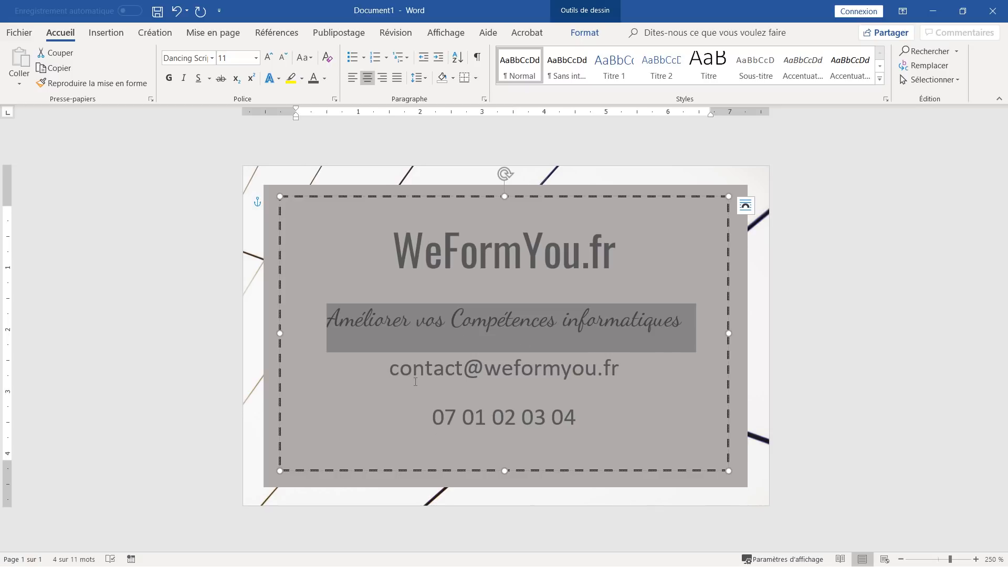
- Set the e-mail line in the Roboto font
left_click_drag(391, 369, 633, 372)
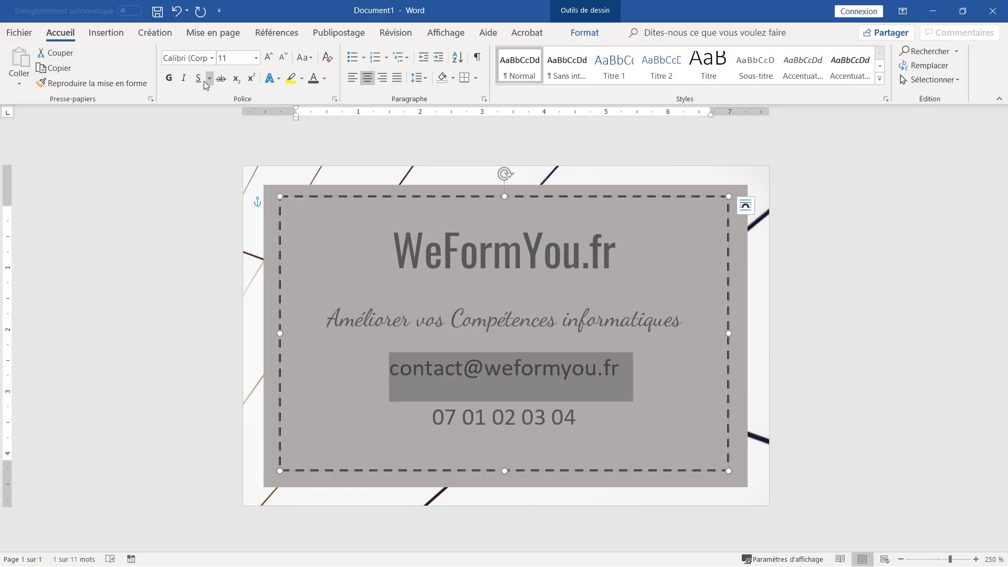
left_click(192, 59)
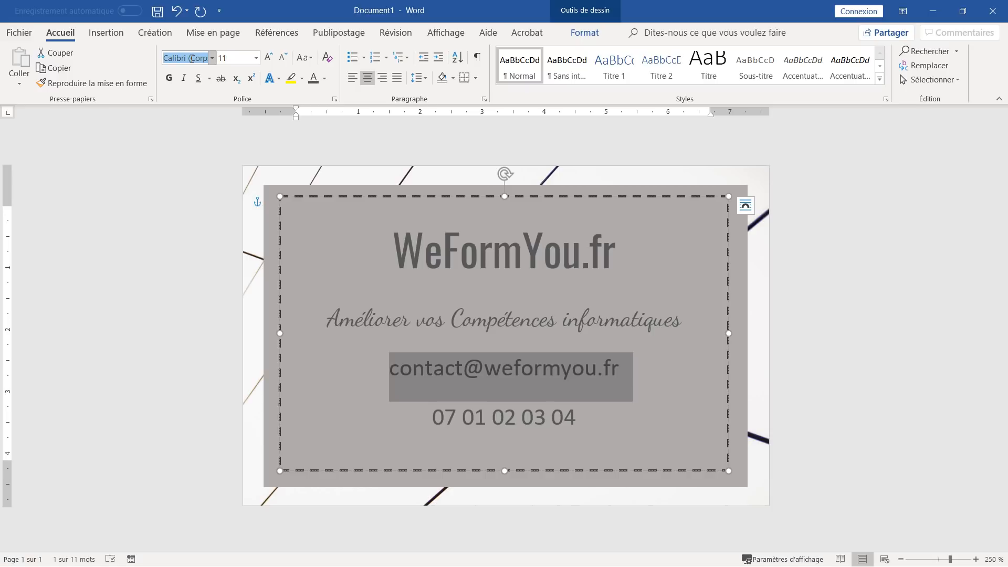
type("Roboto")
key("Return")
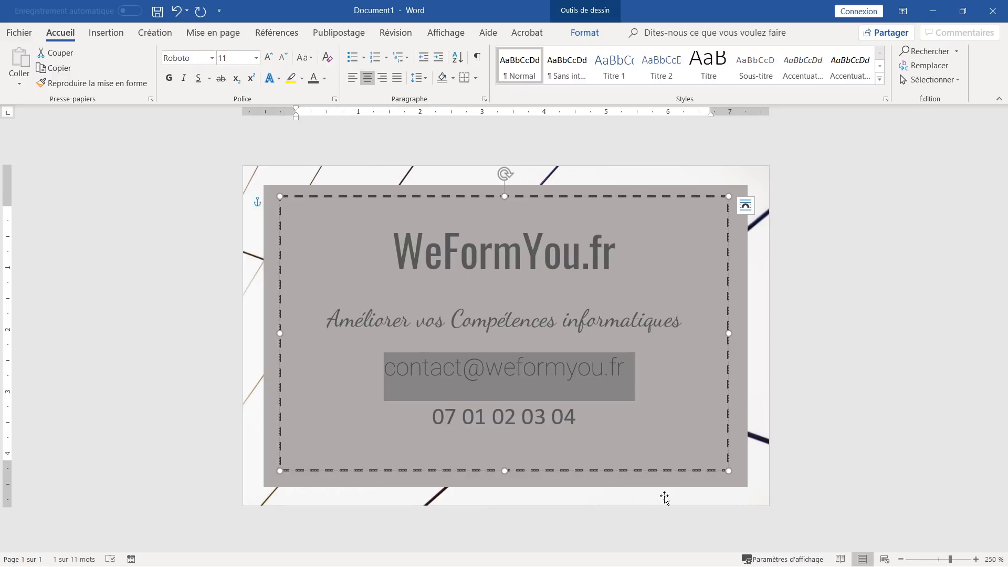
- Set the phone number line in Dancing Script as well
left_click_drag(432, 415, 632, 412)
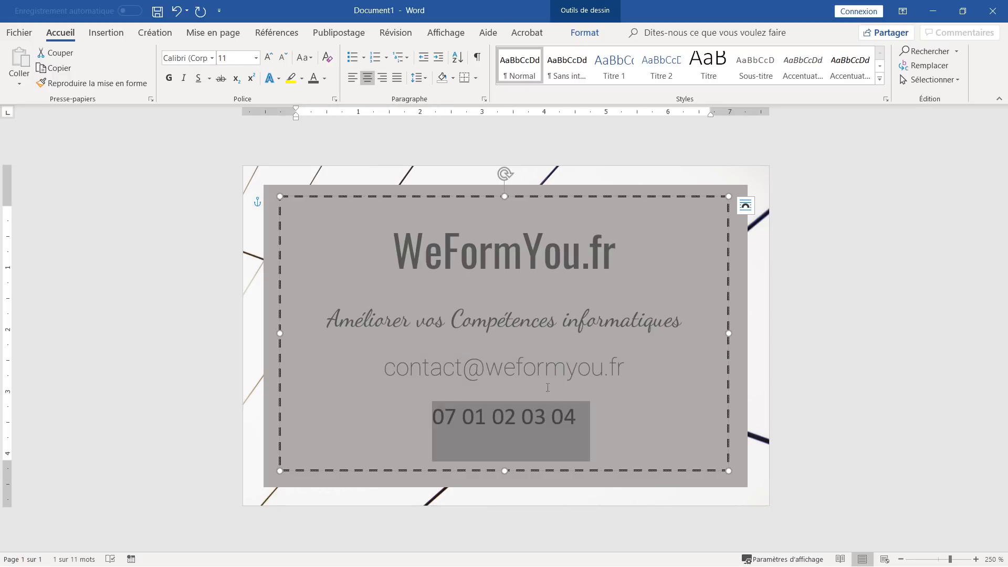
left_click(200, 56)
type("Dancing Scri")
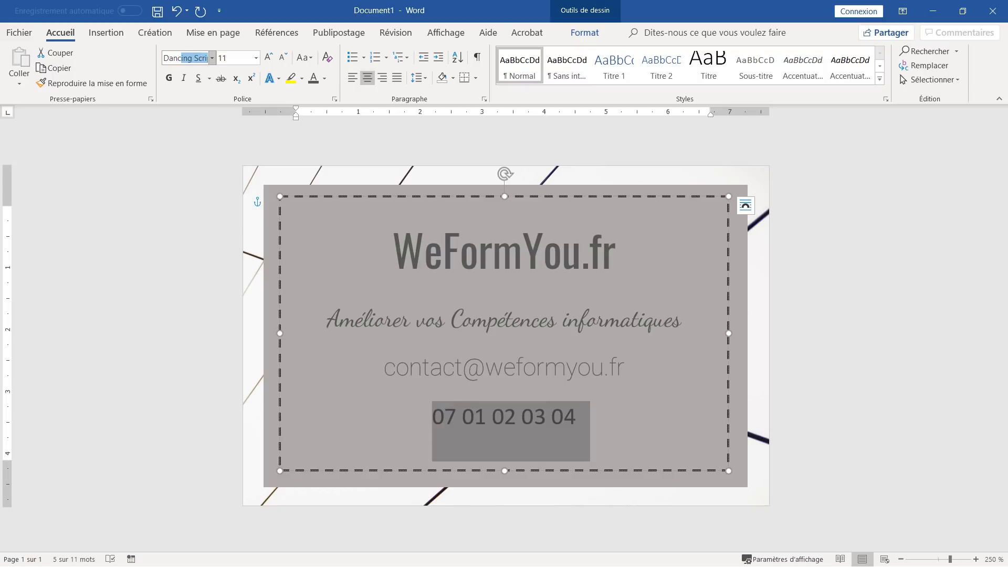
key("Return")
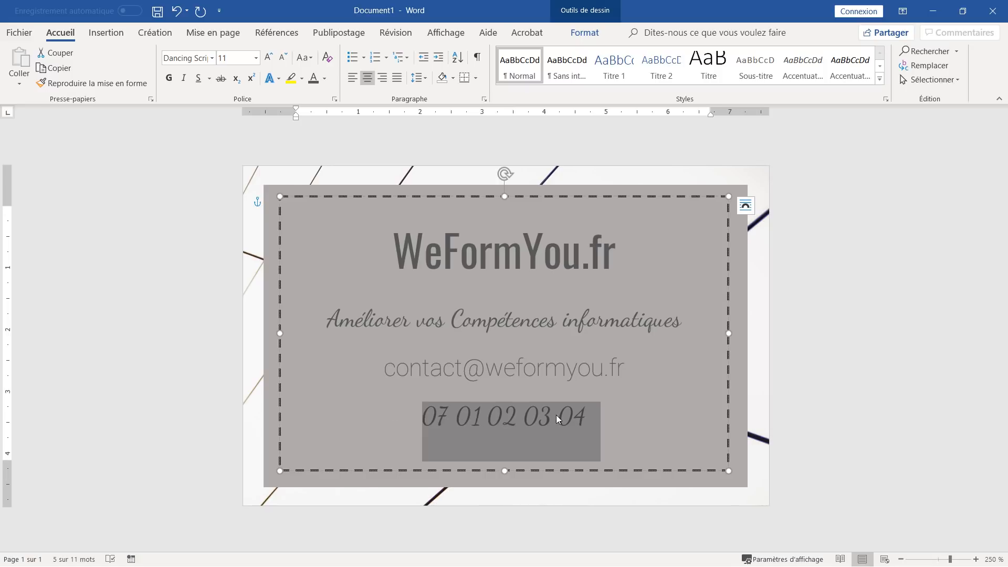
left_click(556, 415)
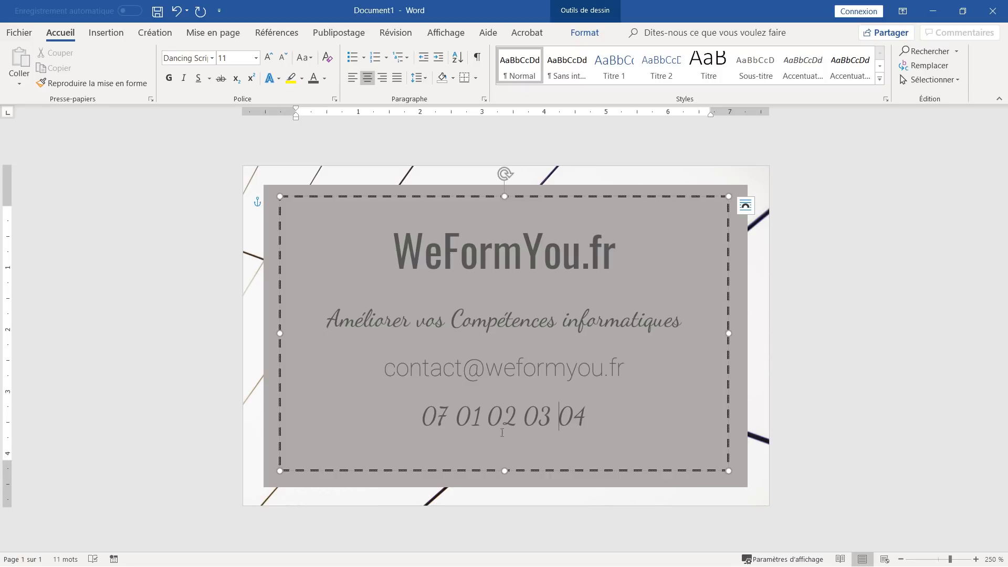
- Set paragraph Space After to 0 pt on the title, tagline, e-mail and phone lines
left_click_drag(400, 256, 631, 321)
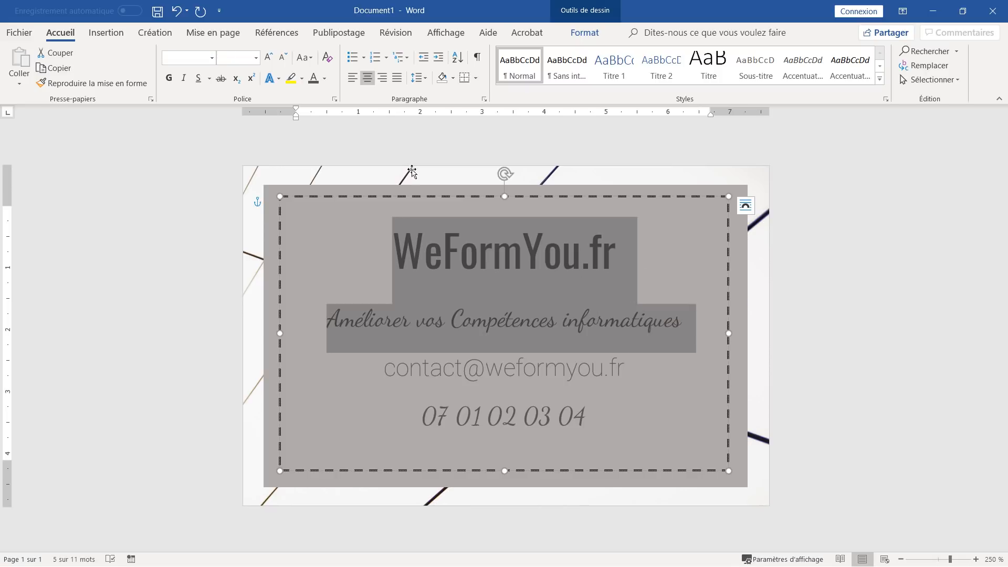
left_click(224, 40)
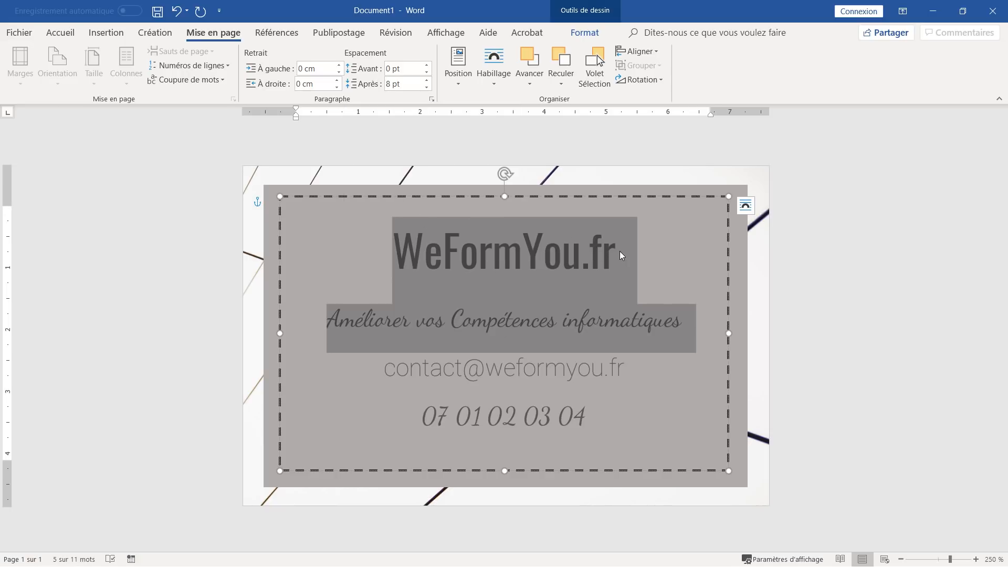
left_click(427, 87)
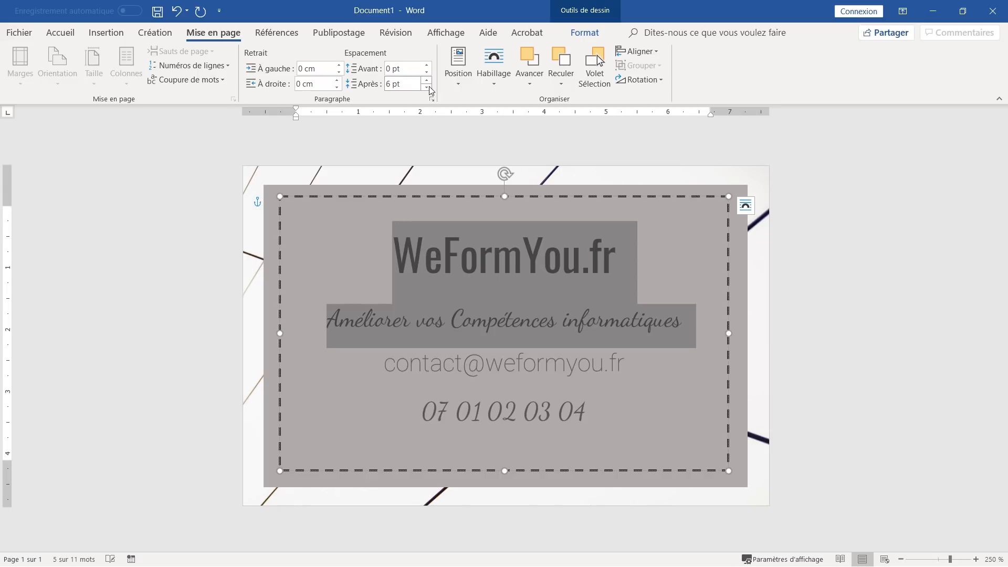
left_click(426, 87)
left_click(499, 298)
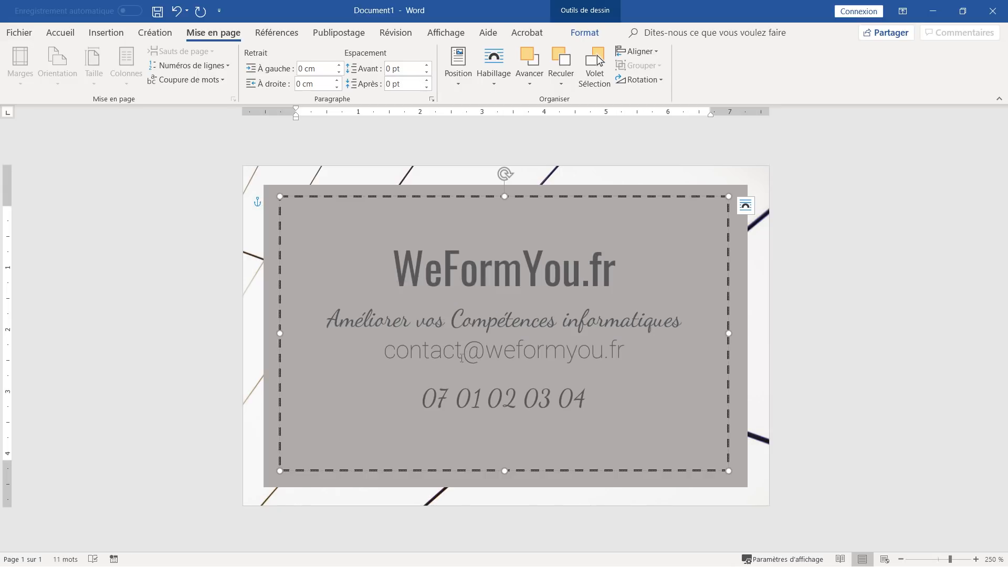
left_click_drag(385, 352, 601, 402)
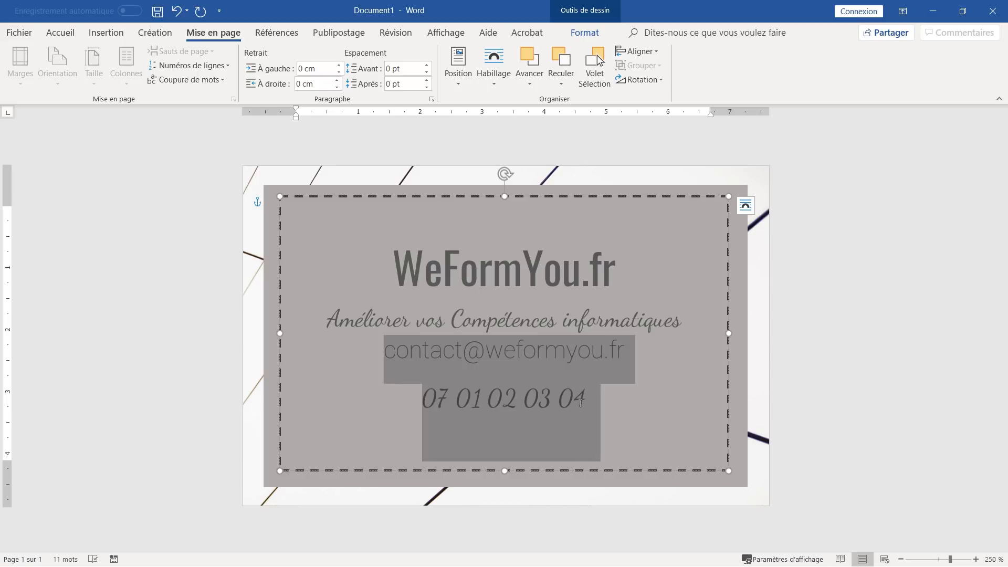
left_click(427, 87)
left_click(426, 87)
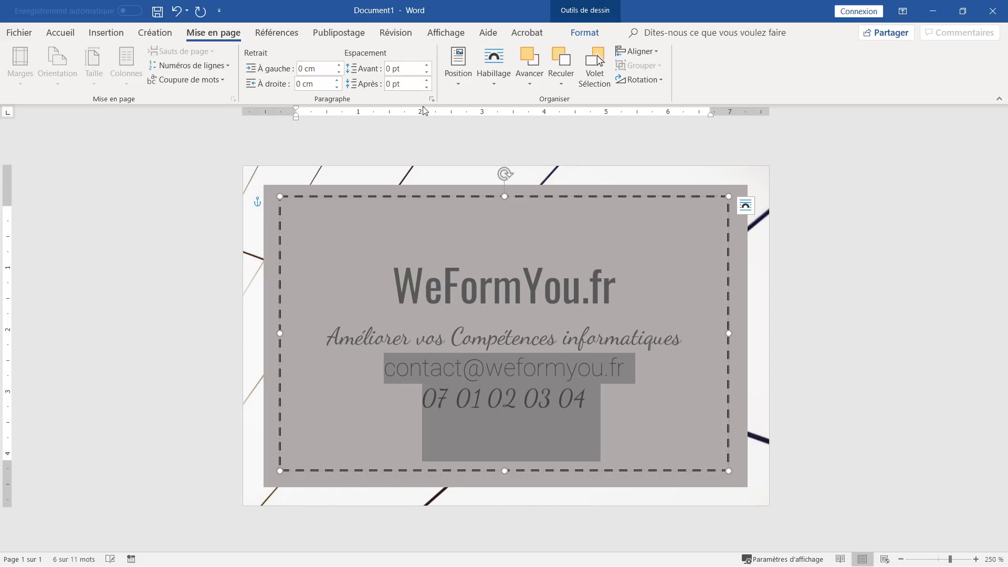
- Give the e-mail line 12 pt of space before it
left_click(472, 369)
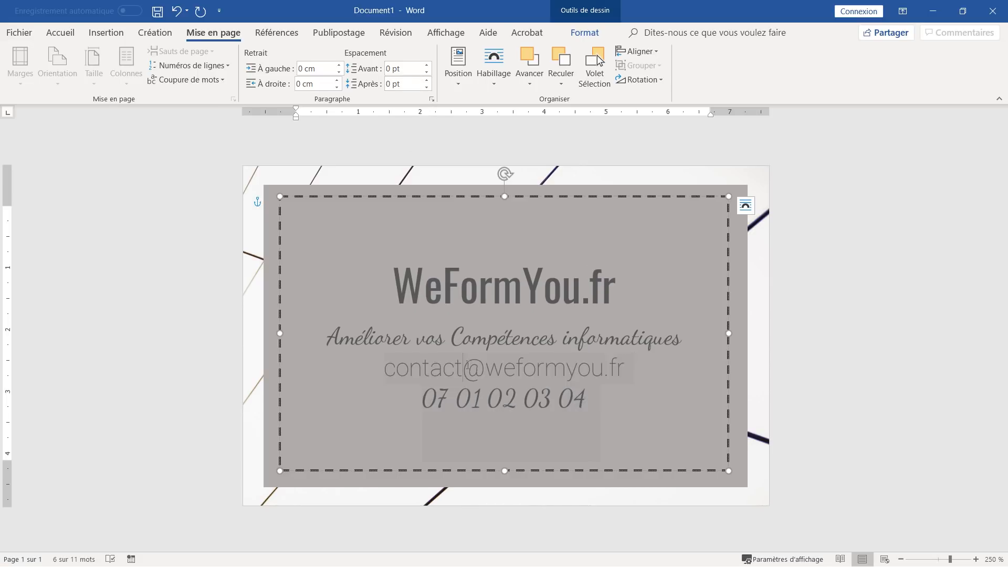
left_click(427, 67)
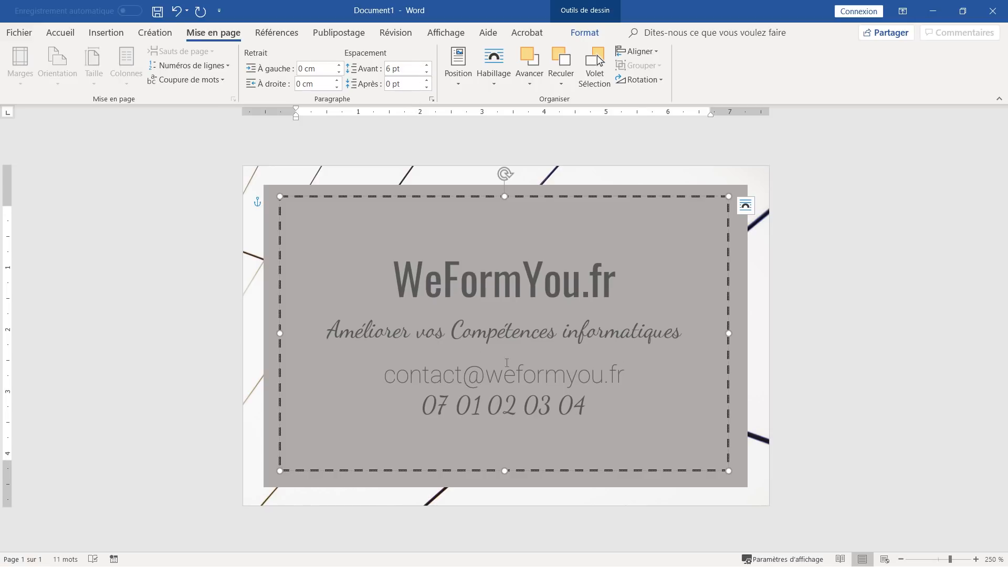
left_click(428, 67)
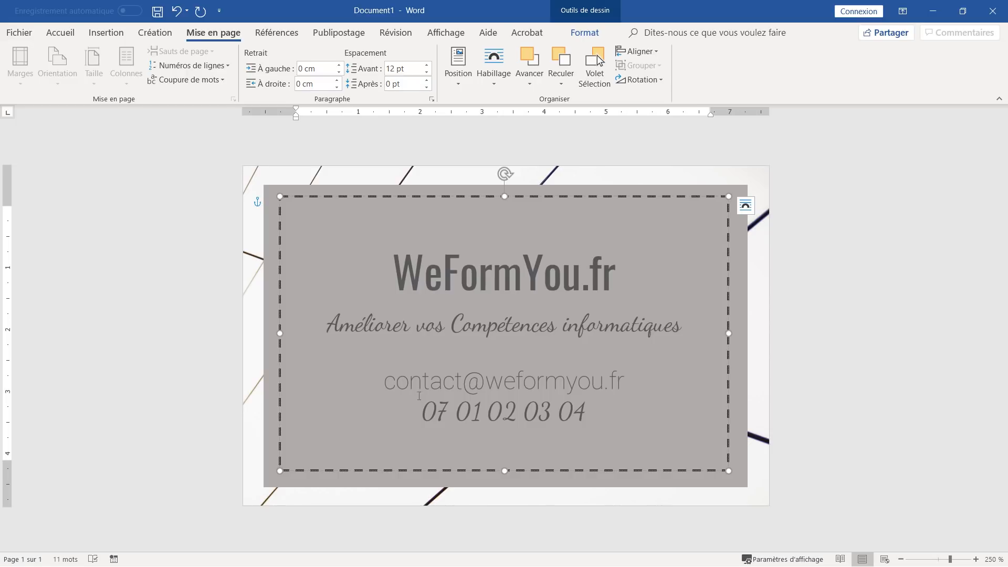
- Shrink the phone number's font size by two steps
left_click_drag(415, 415, 605, 426)
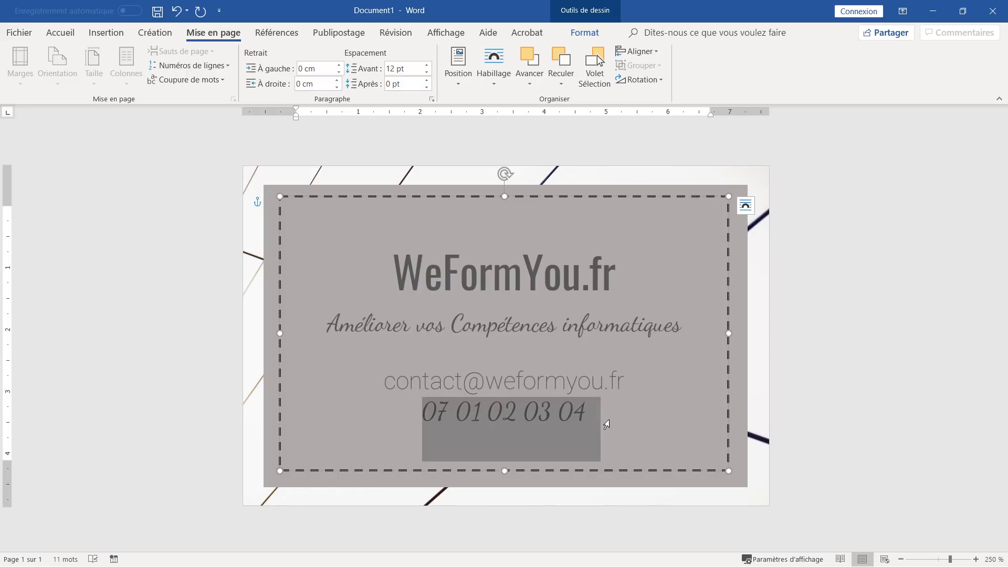
left_click(79, 37)
left_click(286, 57)
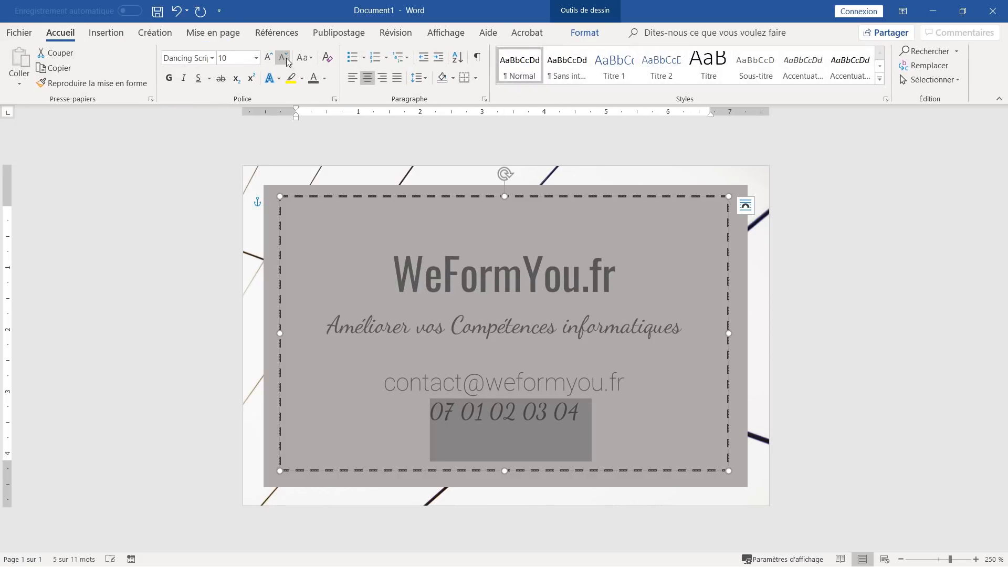
left_click(285, 58)
left_click(502, 376)
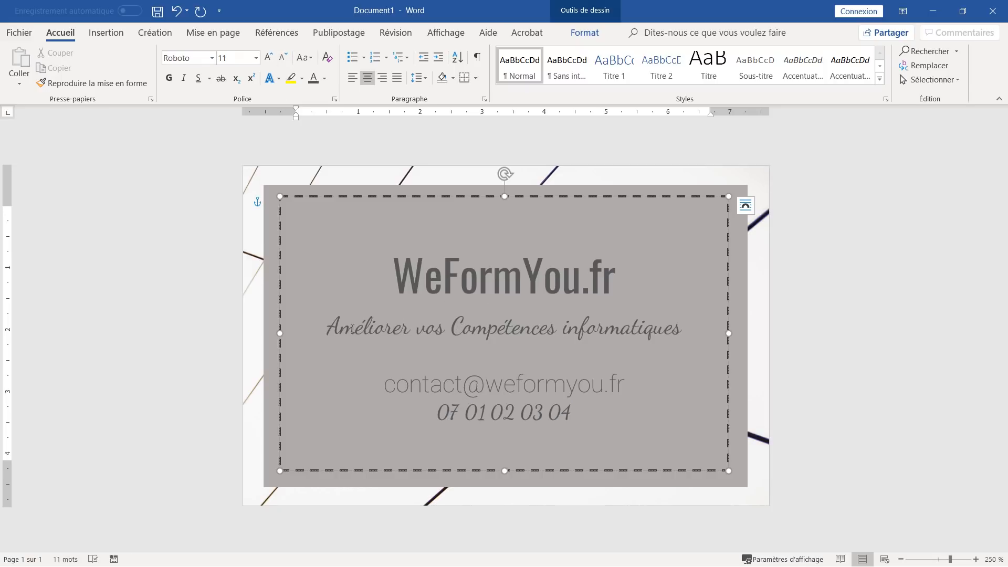
left_click_drag(328, 326, 695, 329)
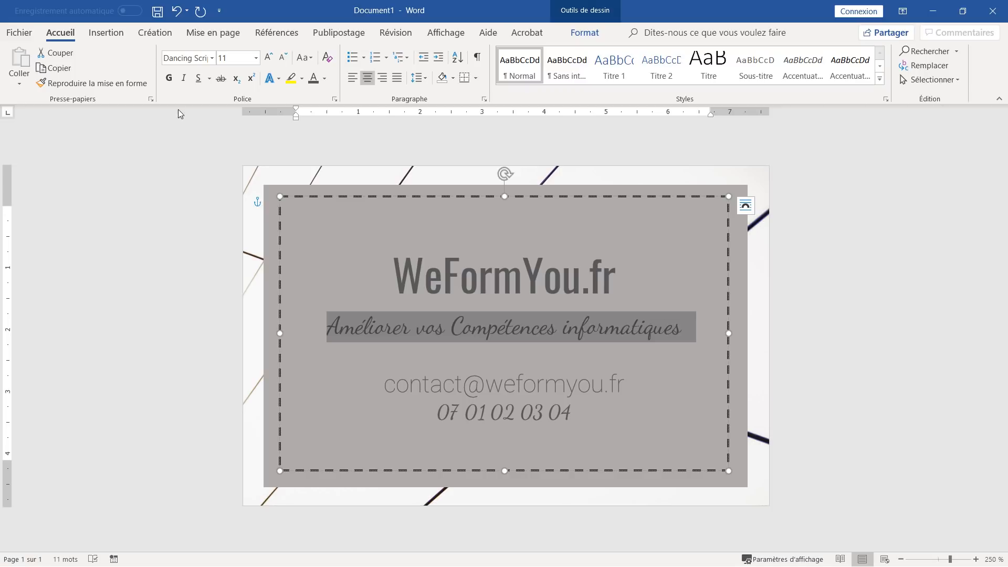
- Give the tagline a single underline
left_click(209, 78)
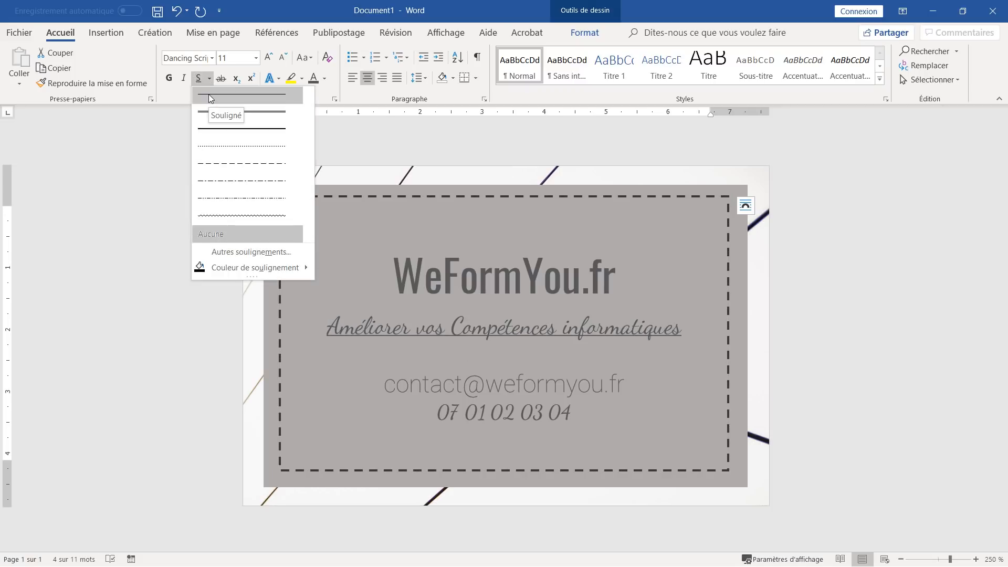
left_click(209, 98)
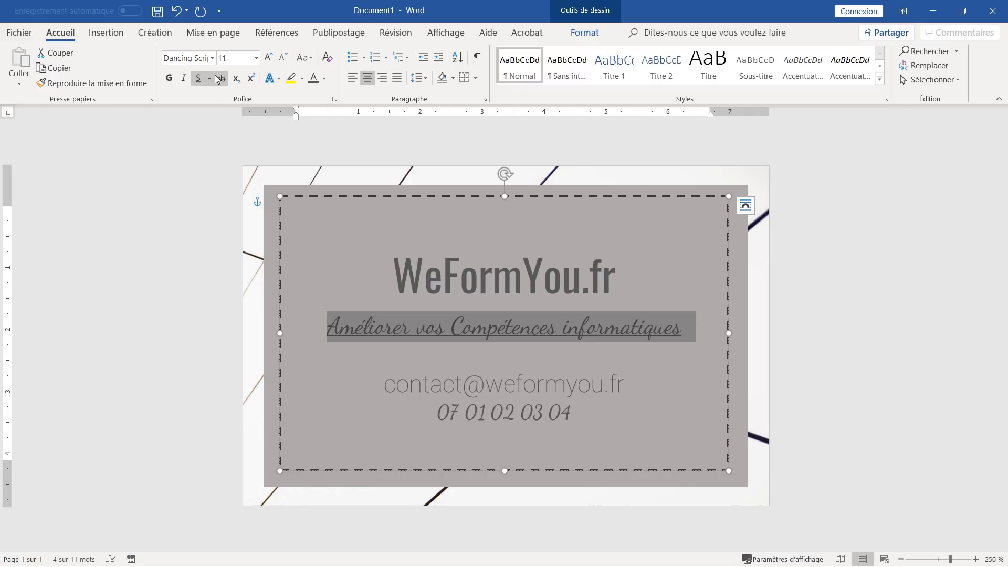
left_click(213, 79)
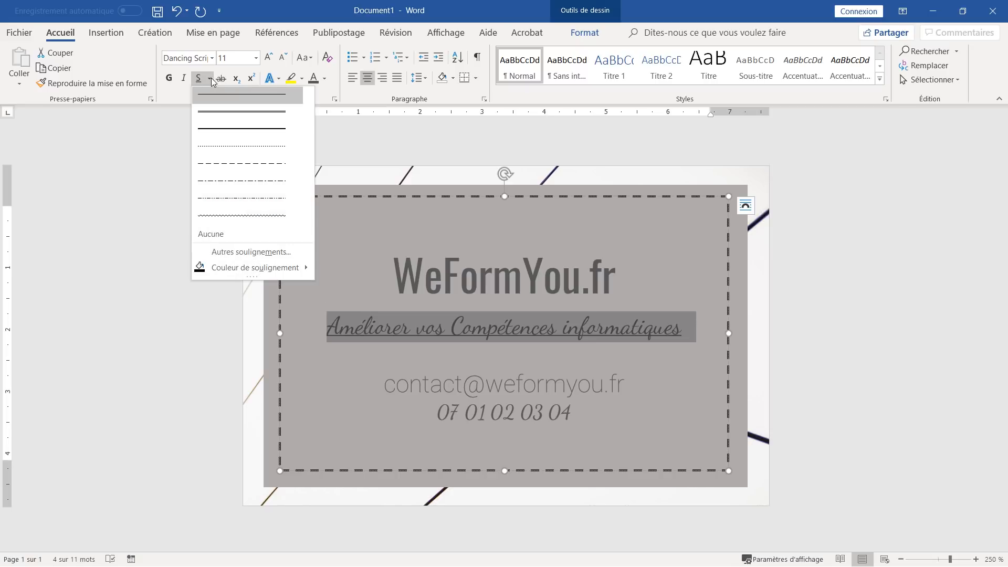
- Colour the underline custom orange RGB 255, 153, 51 and turn on formatting marks (¶)
mouse_move(251, 270)
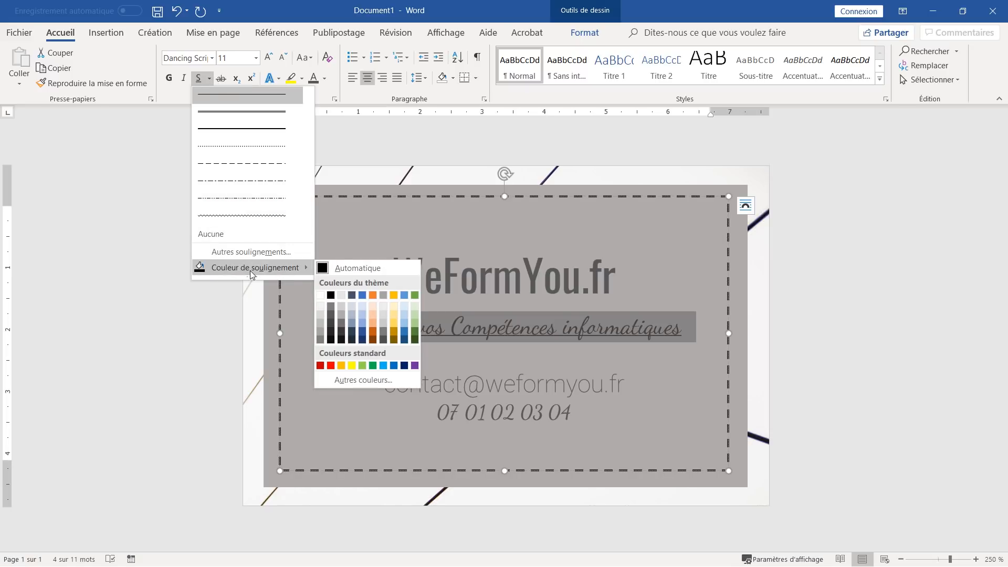
left_click(358, 382)
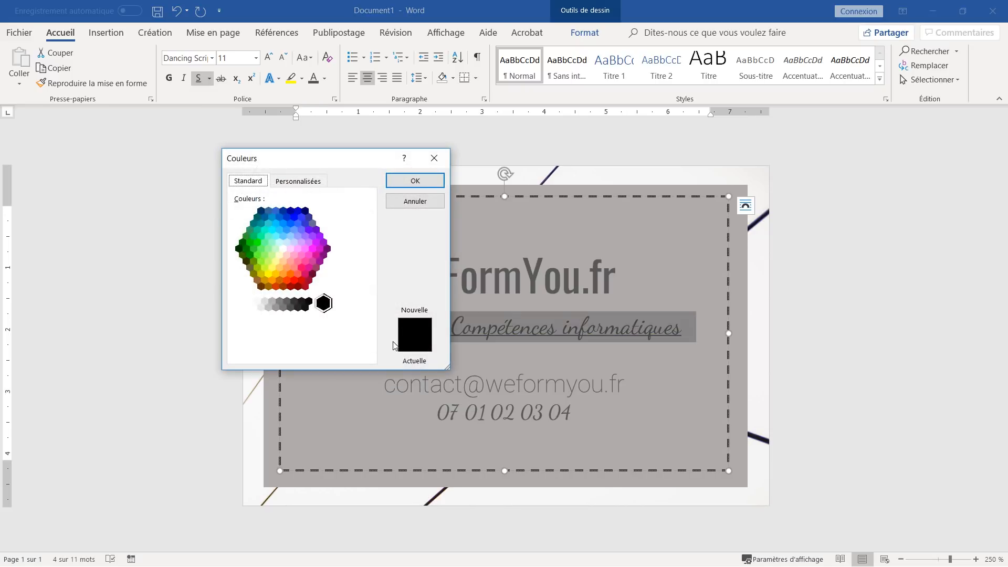
left_click_drag(326, 165, 221, 176)
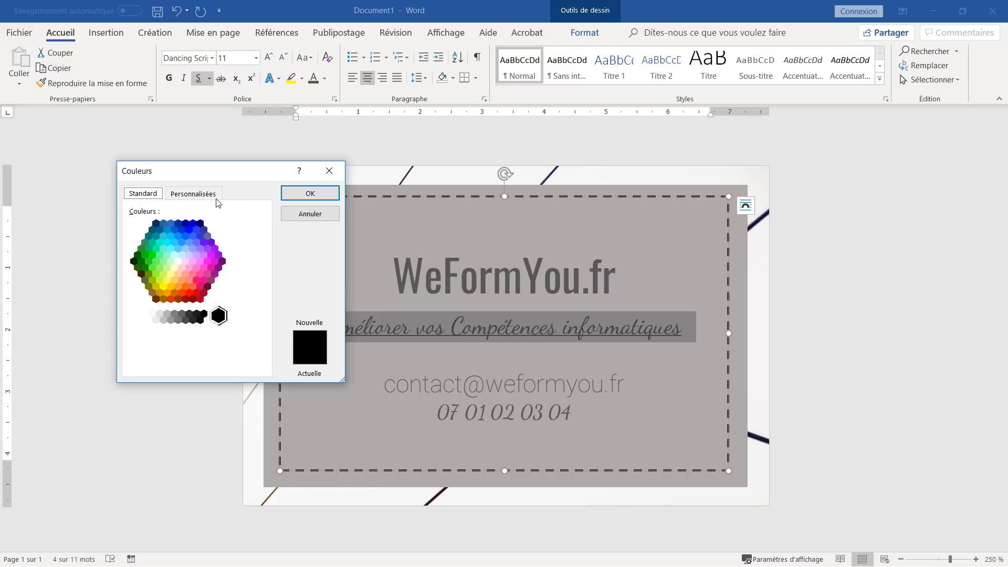
left_click(217, 198)
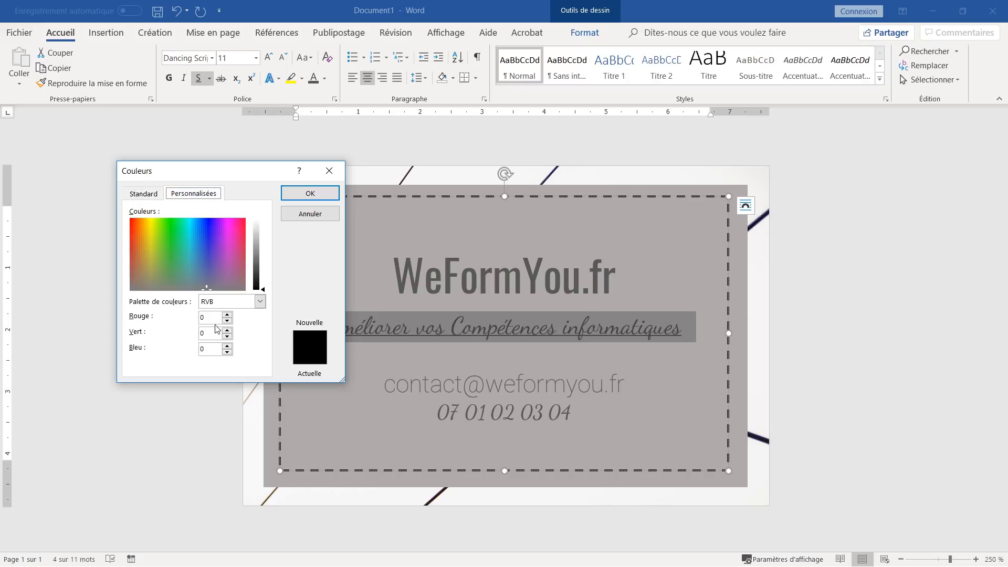
key("Tab")
type("255")
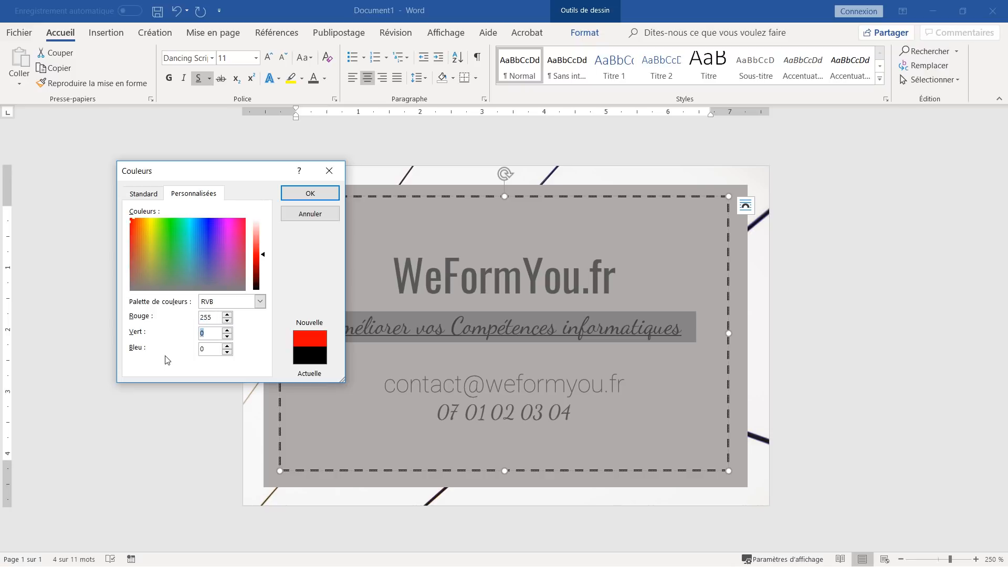
type("153")
key("Tab")
type("51")
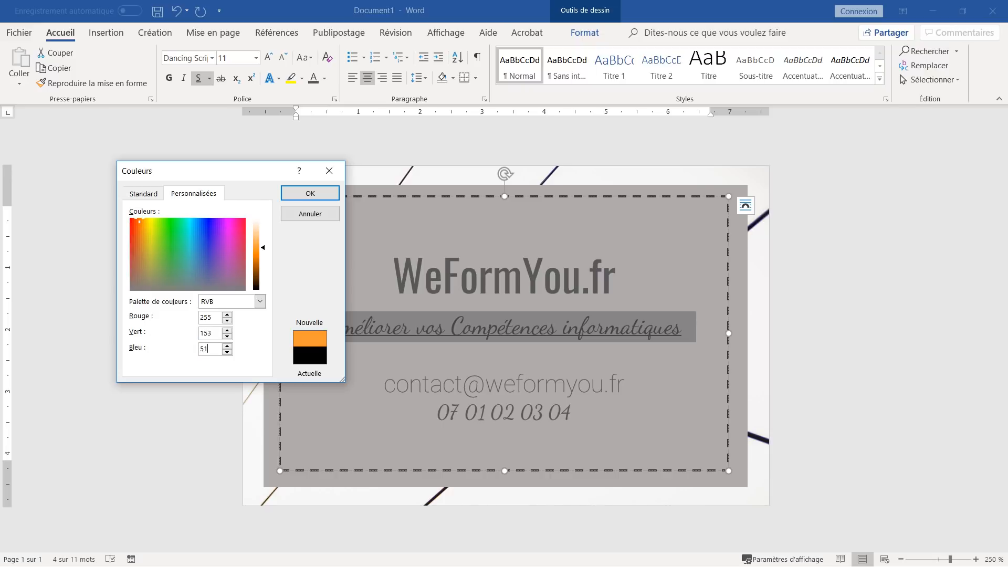
left_click(328, 192)
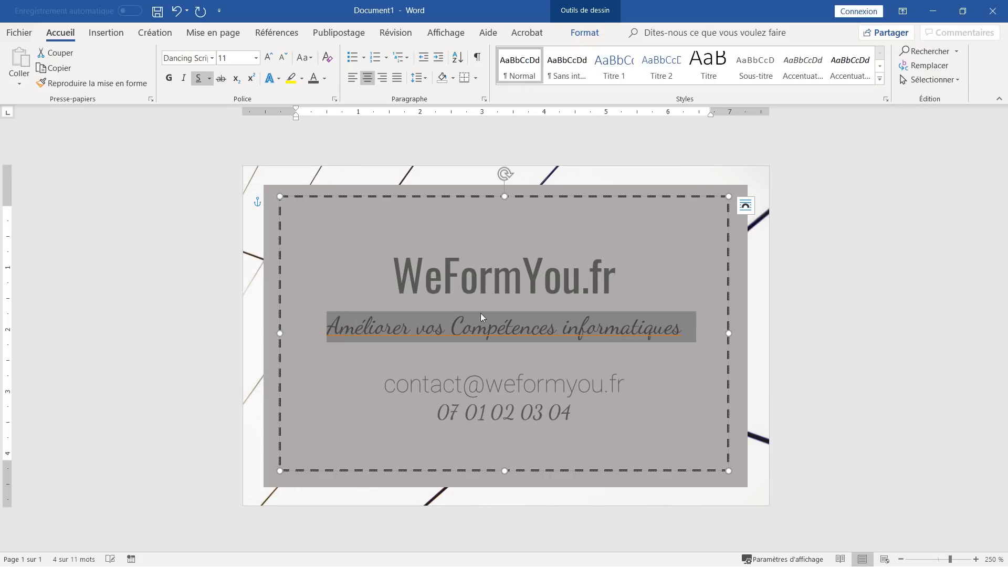
left_click(525, 375)
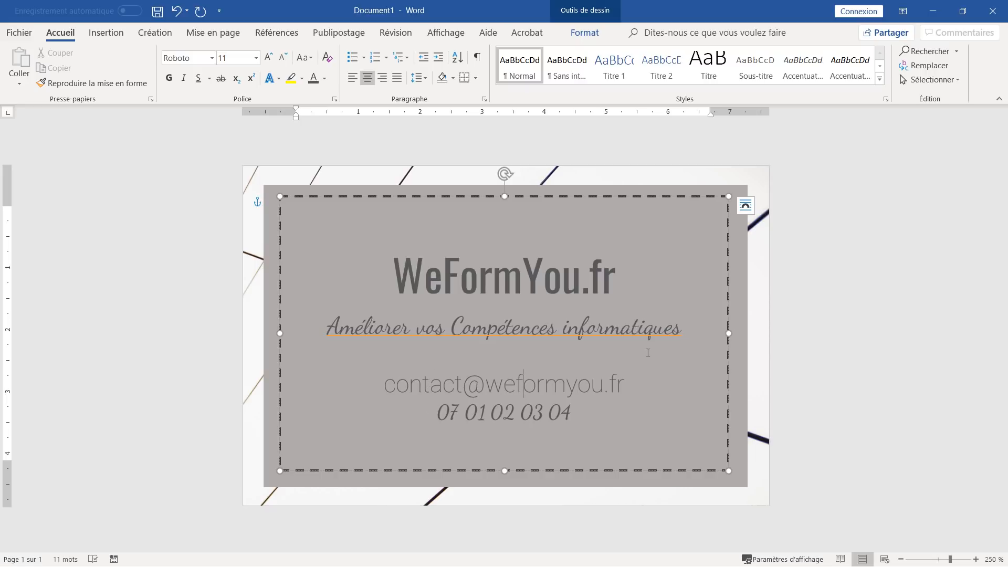
left_click(687, 329)
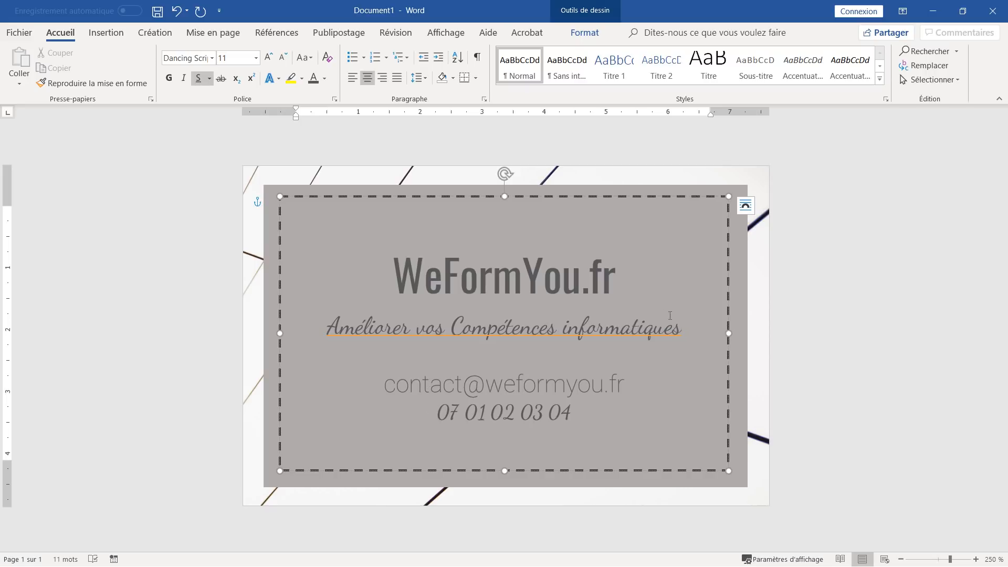
left_click(477, 57)
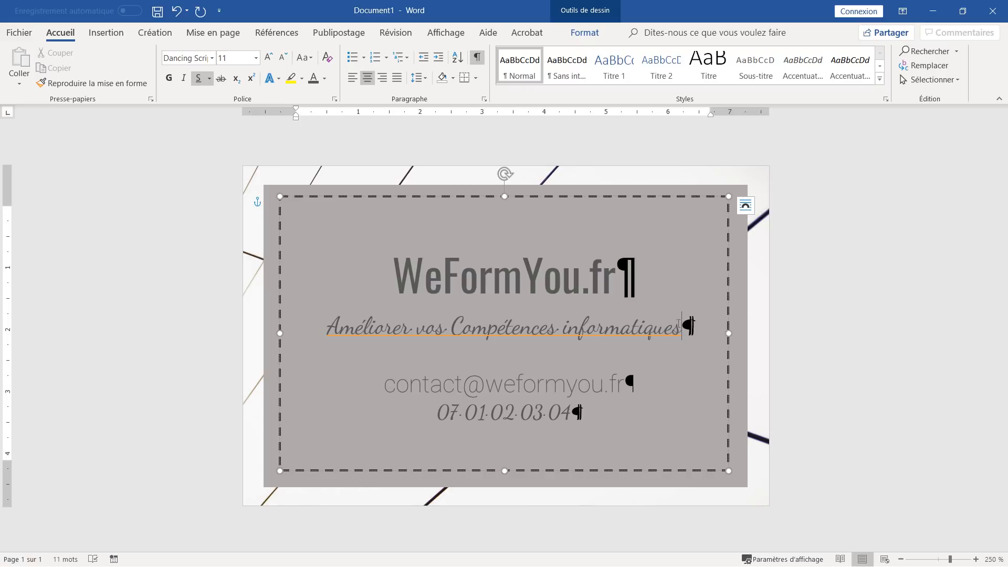
- Insert logo.png, then delete the large logo below the tagline
left_click(108, 28)
left_click(152, 51)
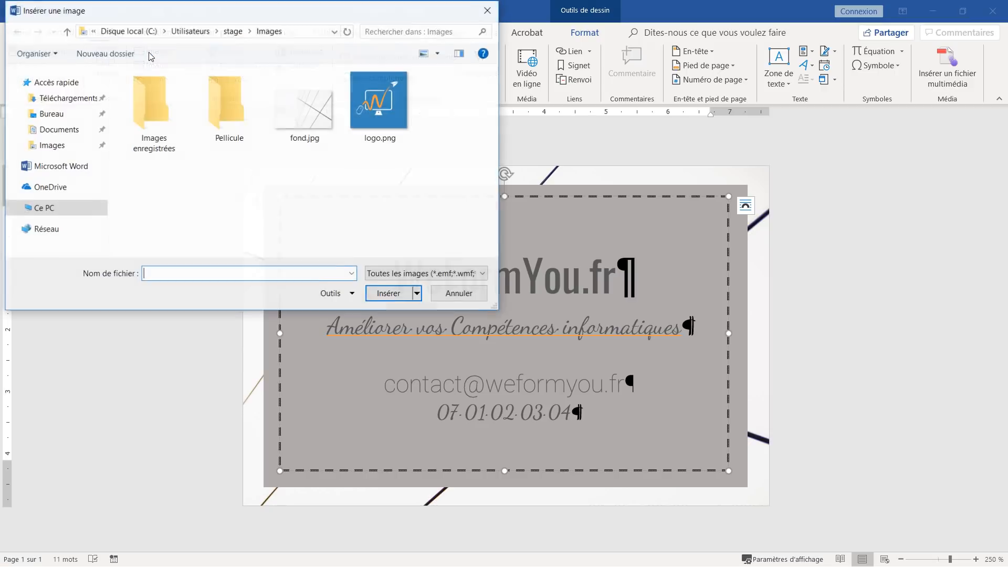
left_click(379, 108)
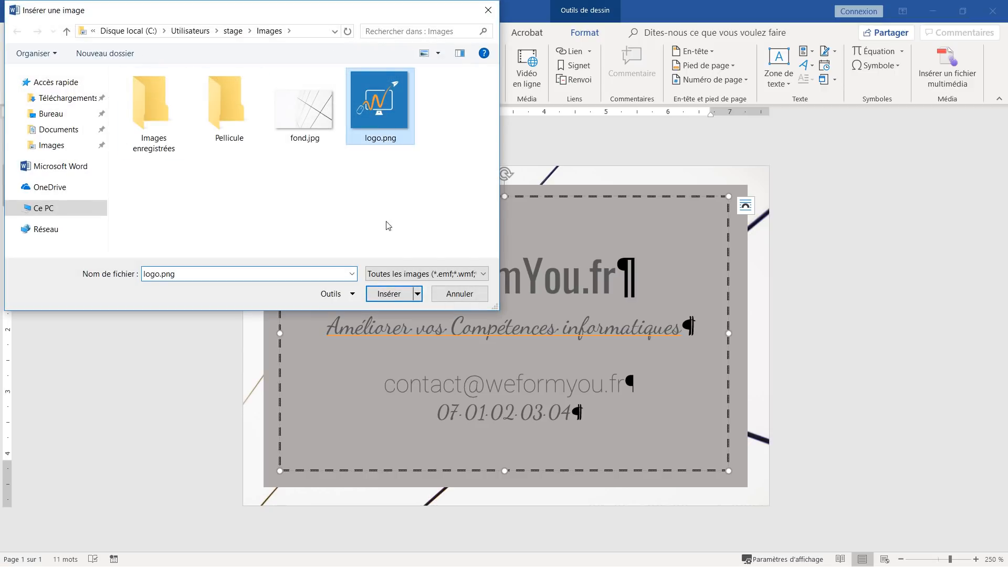
left_click(390, 294)
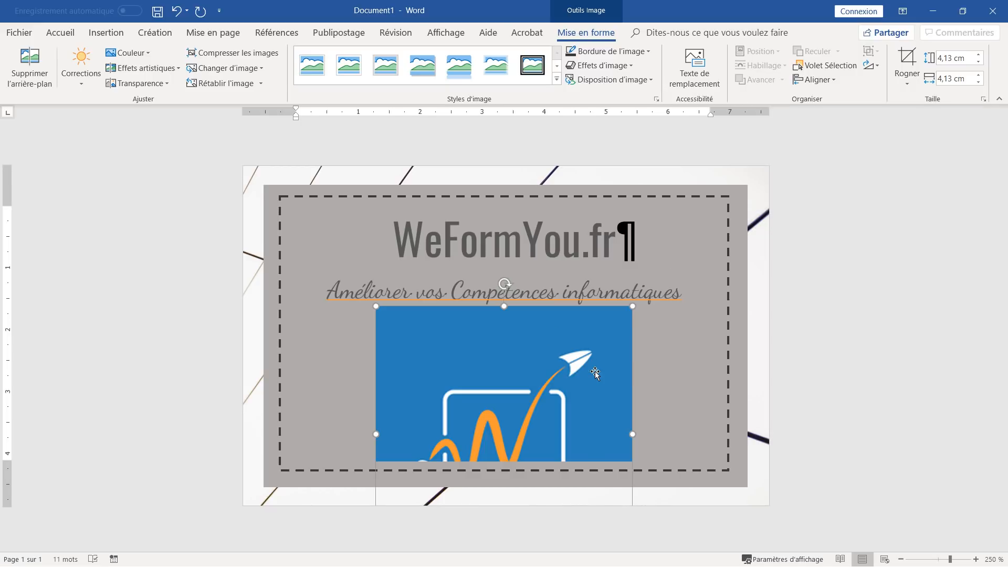
right_click(550, 366)
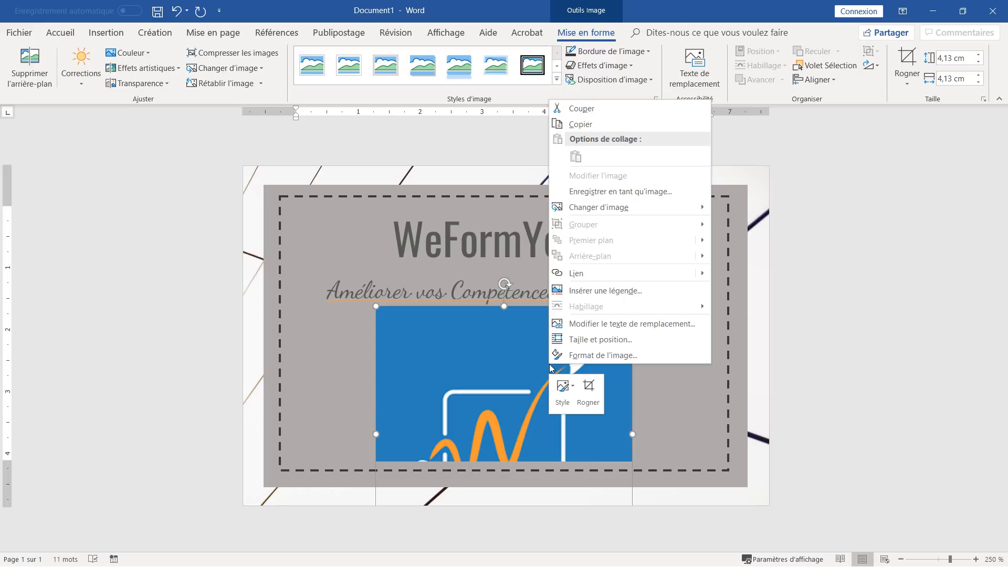
left_click(479, 363)
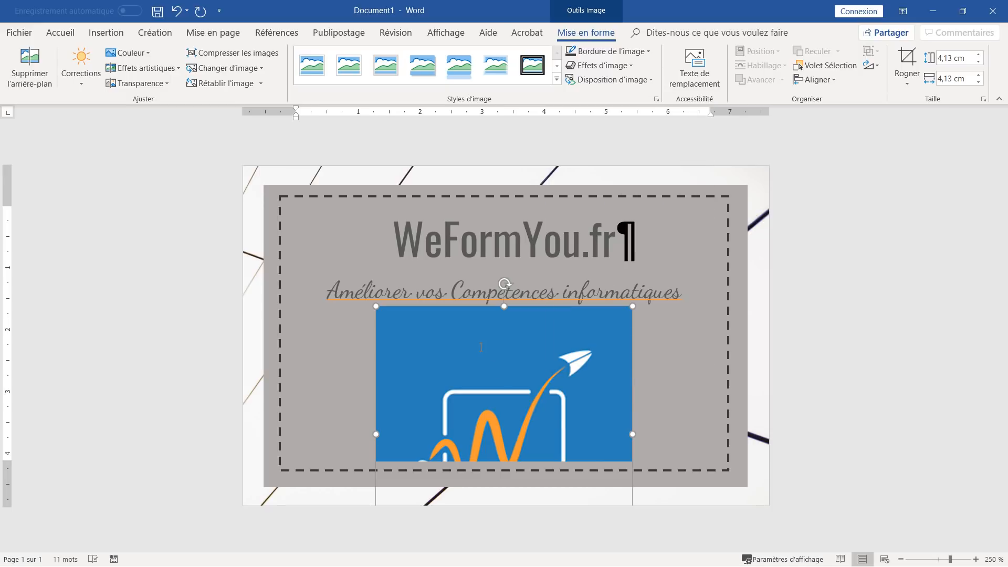
key("Delete")
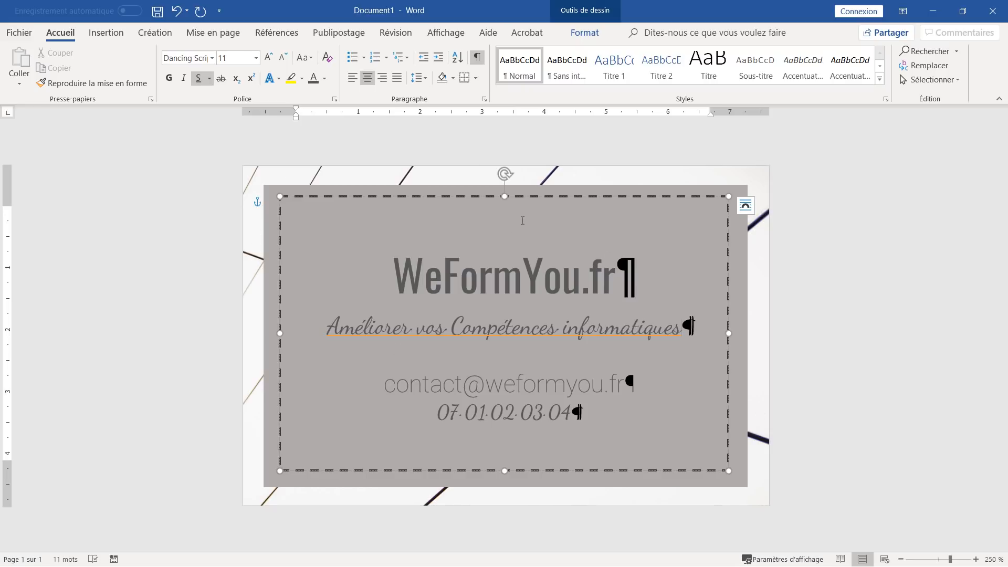
- Move the text box, grey rectangle and background picture right to free the left margin
left_click(581, 197)
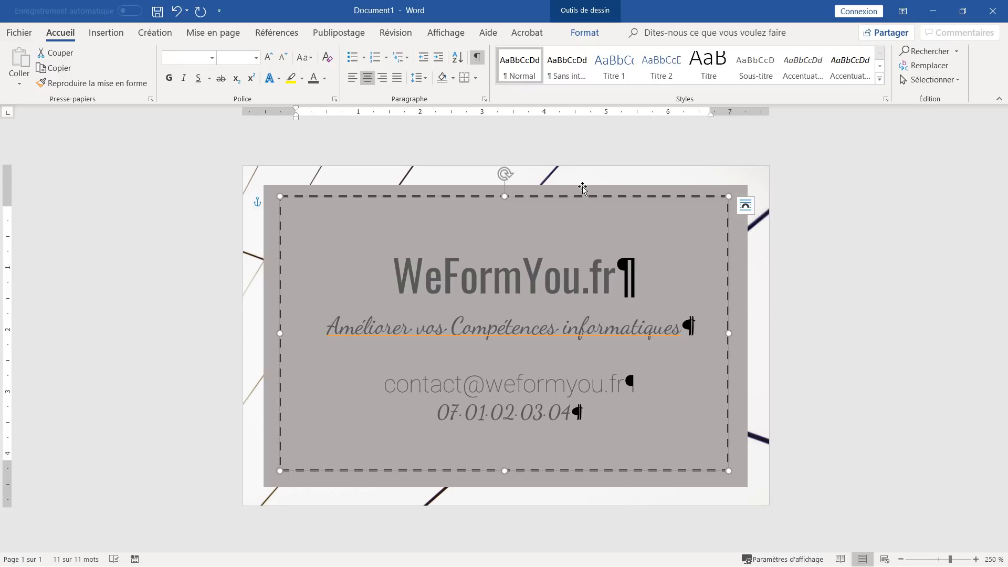
left_click(583, 189, "shift")
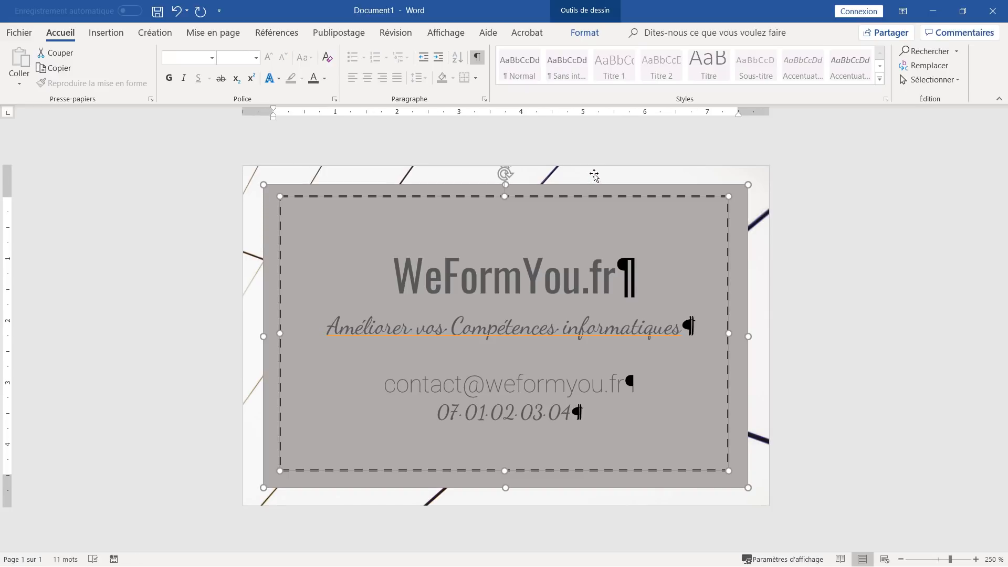
left_click(594, 176, "shift")
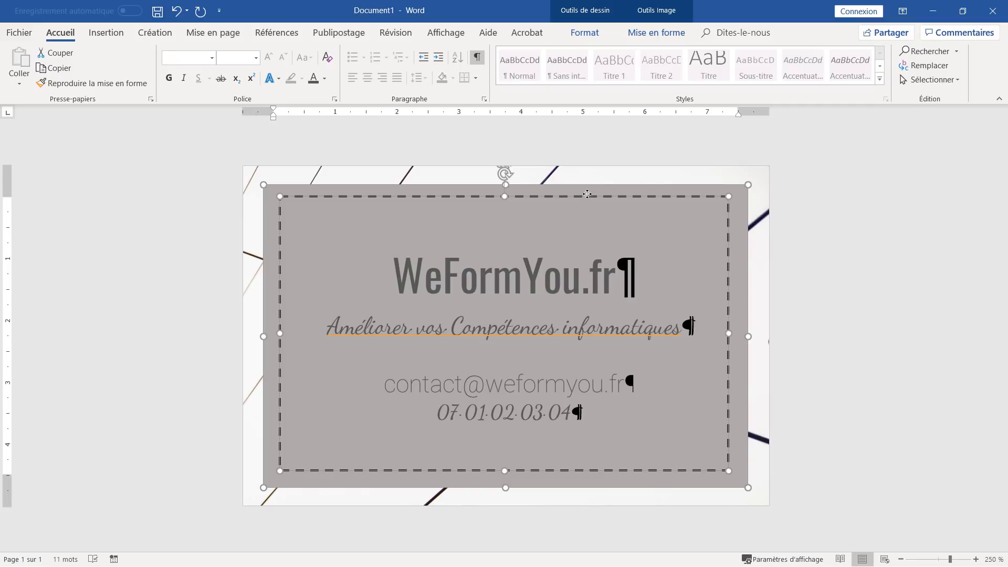
left_click_drag(587, 198, 752, 158)
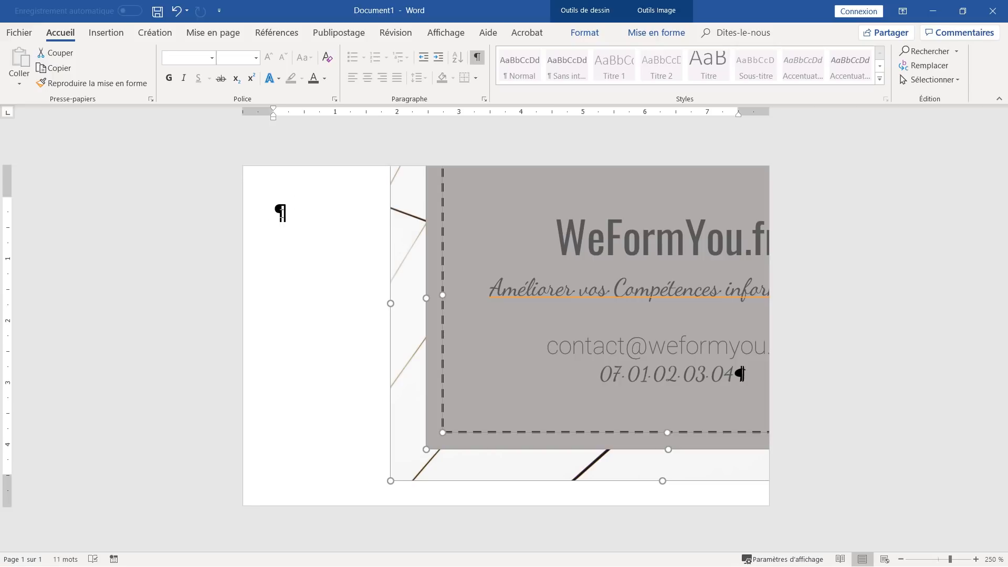
- Insert logo.png, shrink it, wrap it in front of text and place it beside the title
left_click(278, 212)
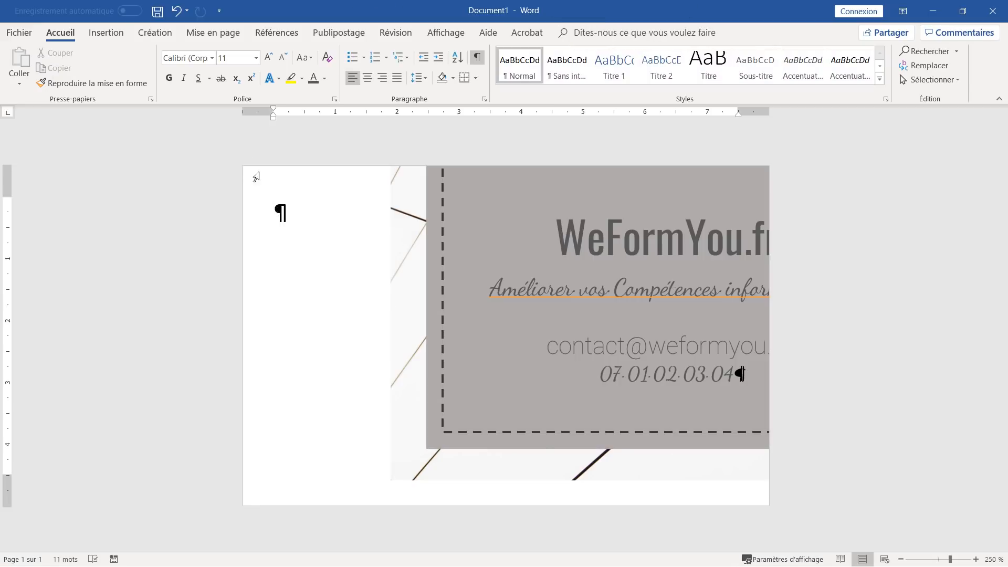
left_click(97, 35)
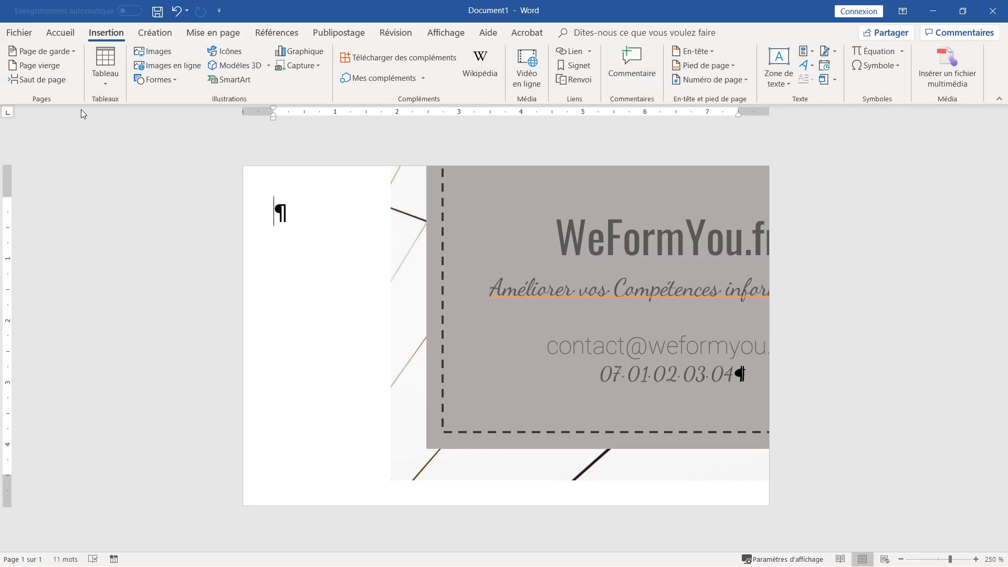
left_click(153, 52)
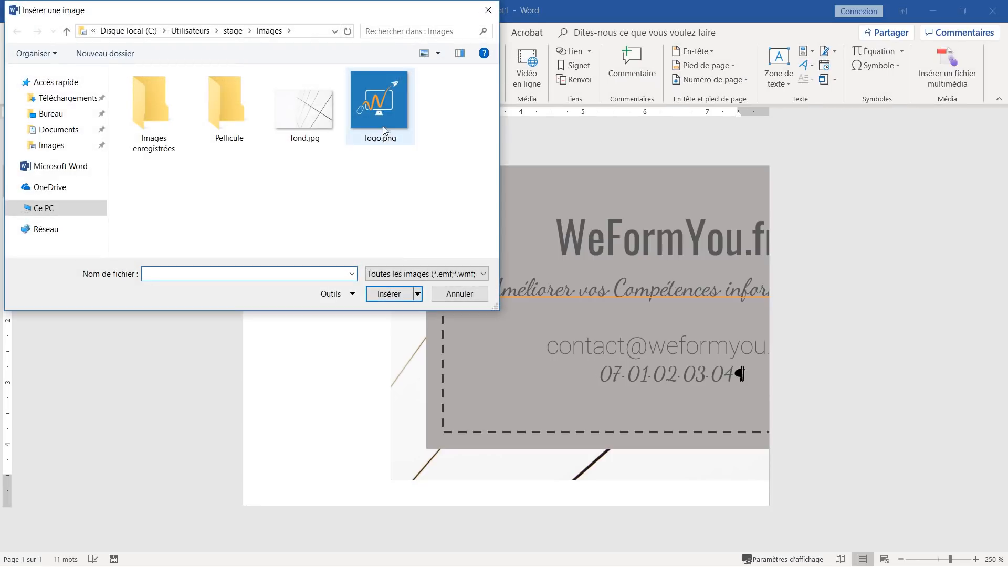
left_click(383, 115)
left_click(392, 294)
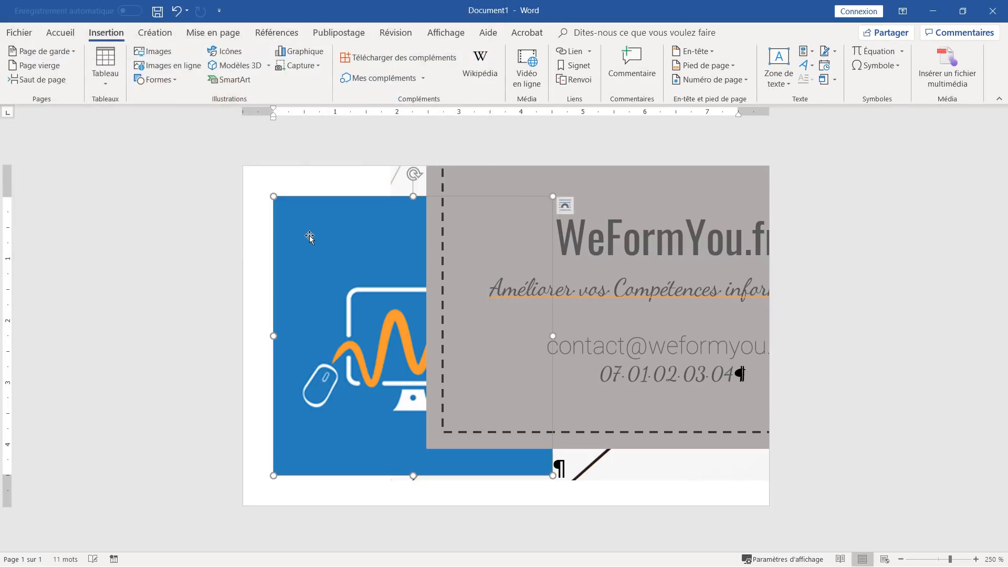
left_click_drag(553, 476, 313, 258)
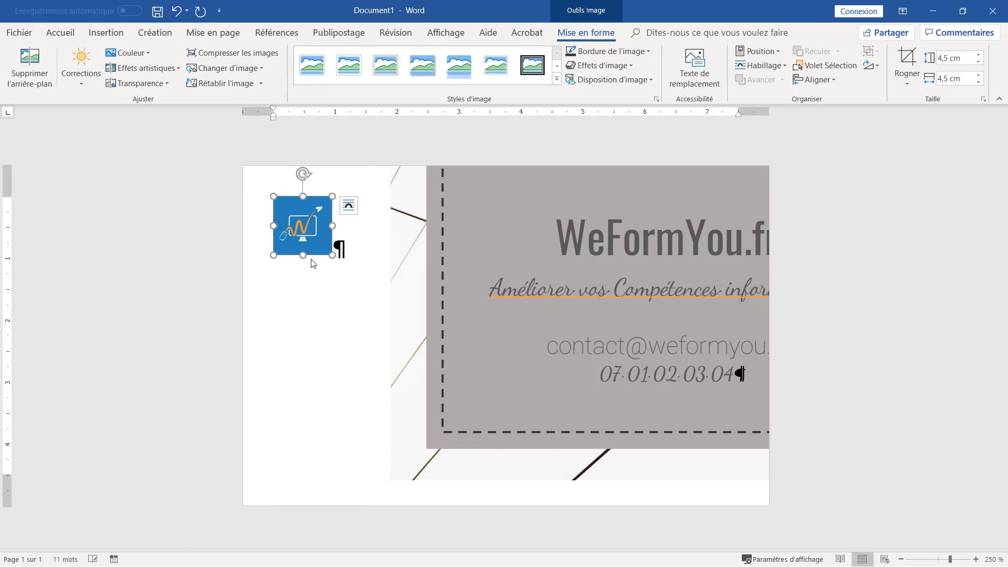
left_click(763, 66)
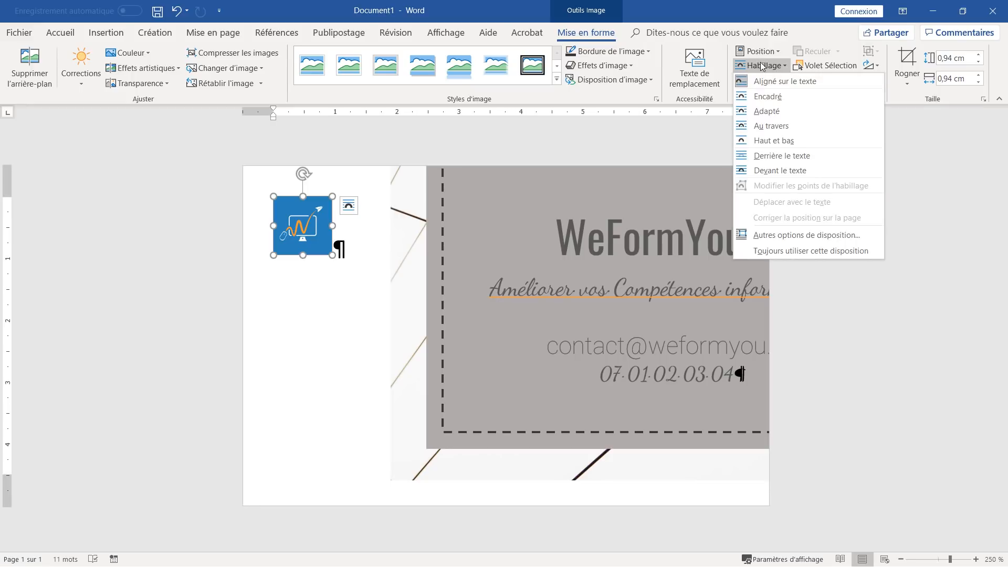
left_click(768, 171)
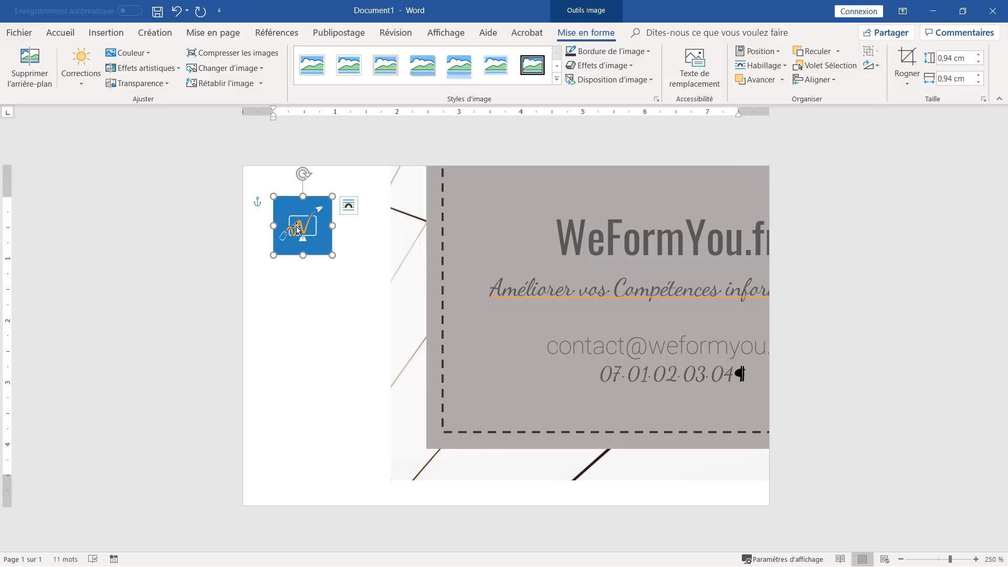
left_click_drag(298, 228, 496, 222)
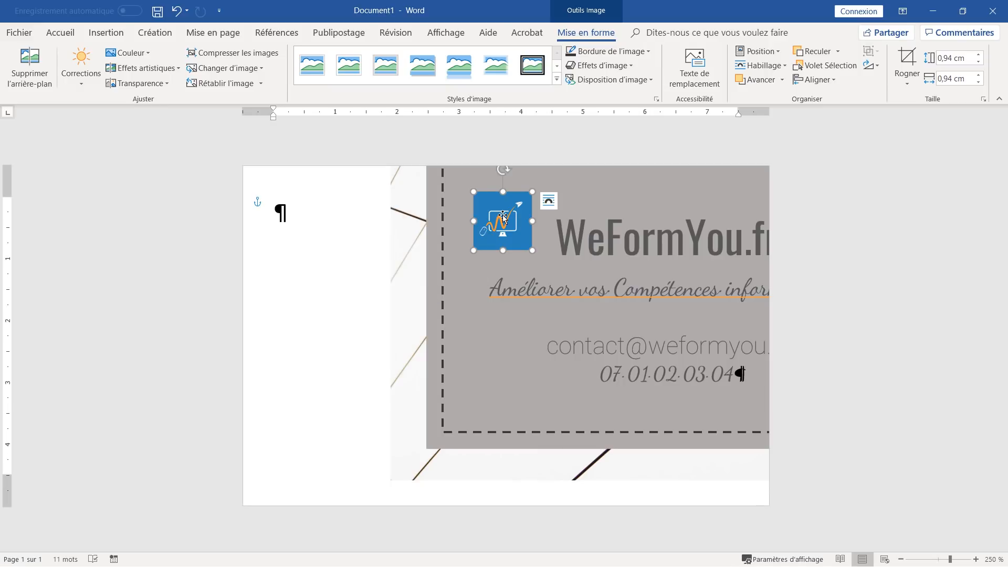
- Move the text box, grey rectangle and background picture back into position on the page
left_click(443, 246, "shift")
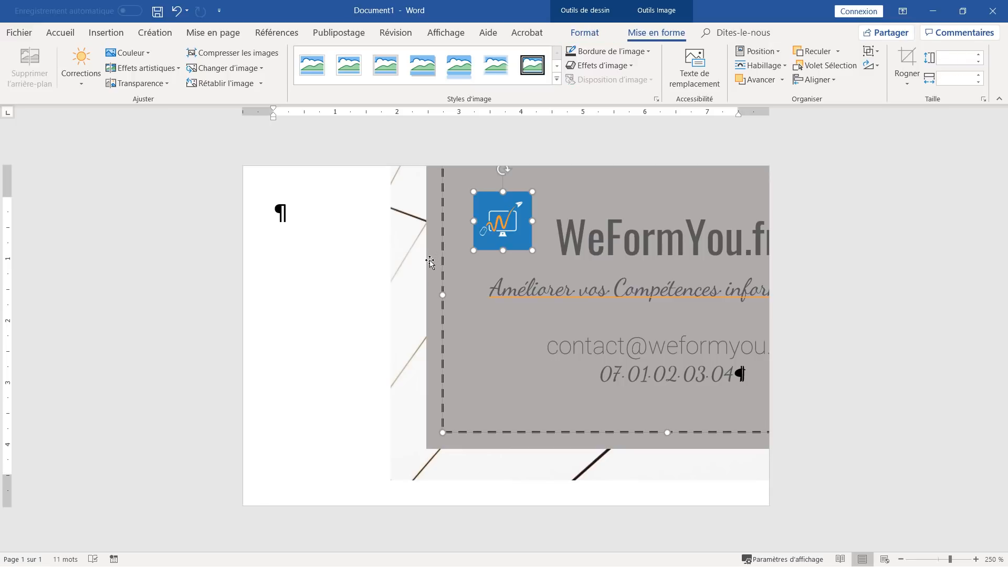
left_click(430, 261, "shift")
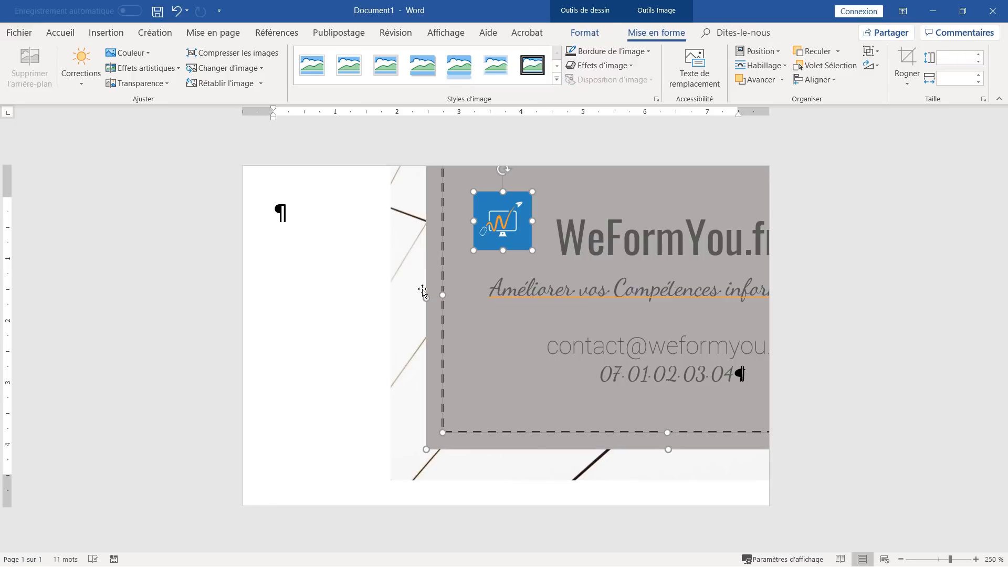
left_click(393, 304, "shift")
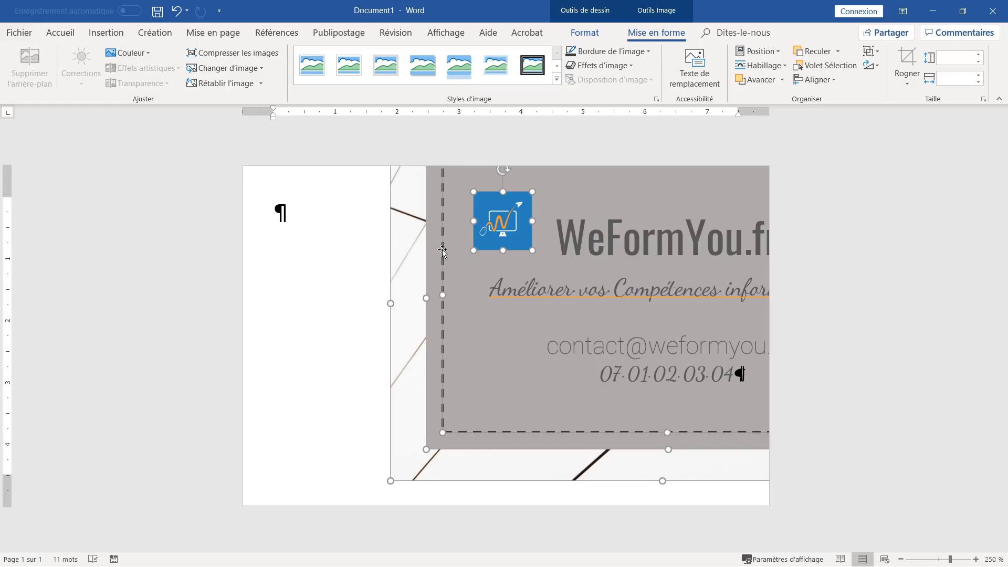
left_click_drag(445, 250, 286, 279)
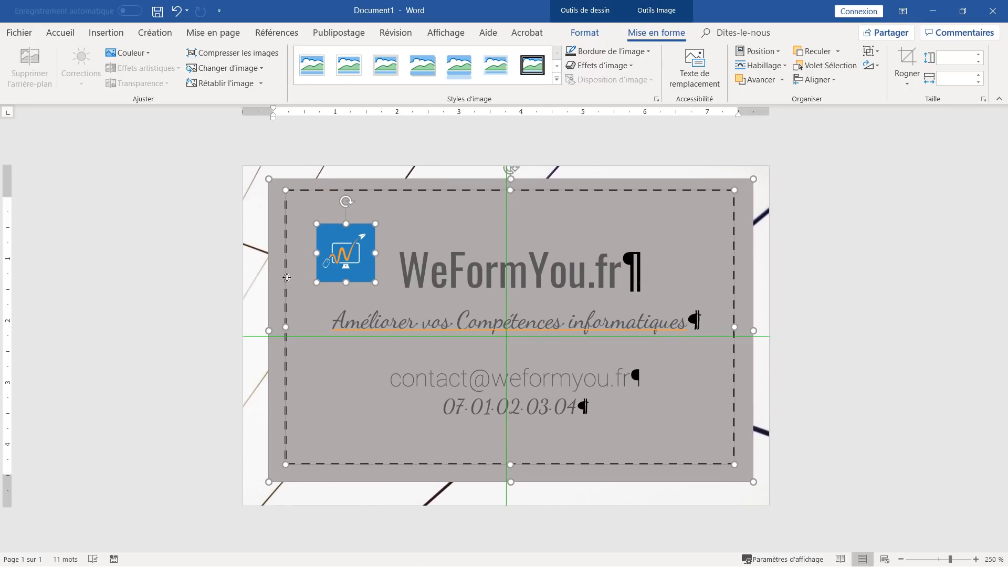
left_click_drag(286, 278, 287, 278)
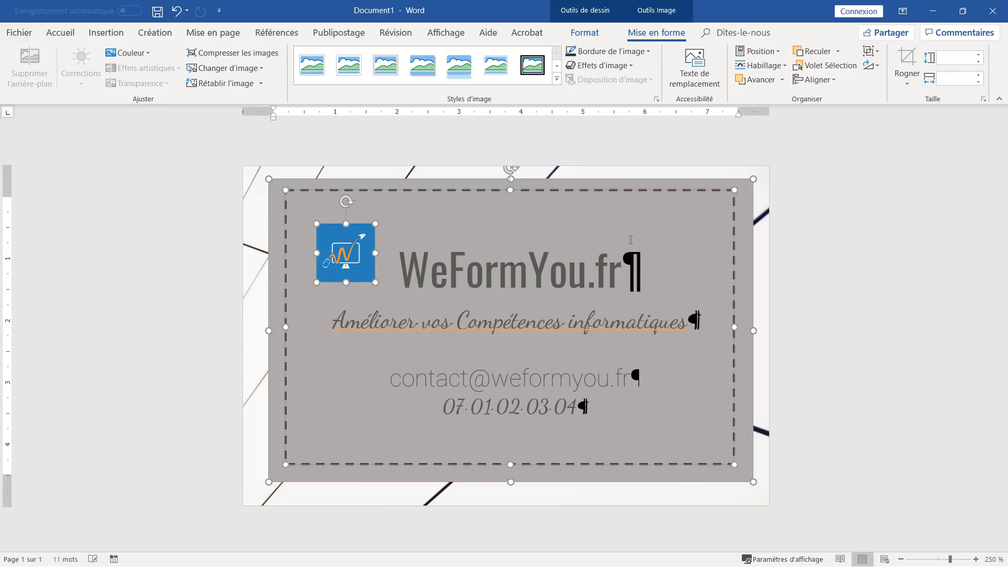
left_click(604, 259)
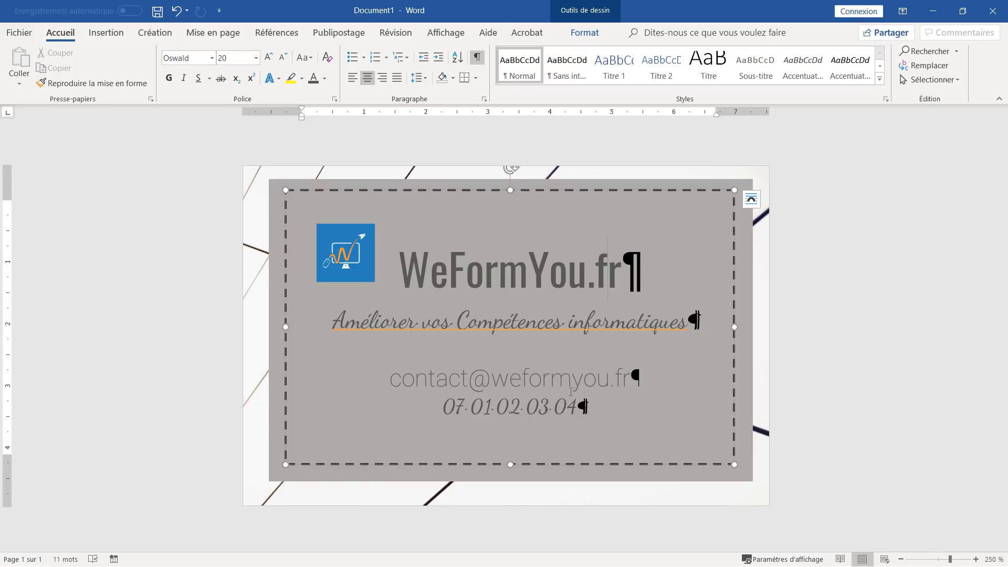
- Fill the card rectangle with light grey and set its transparency to 3
left_click(748, 473)
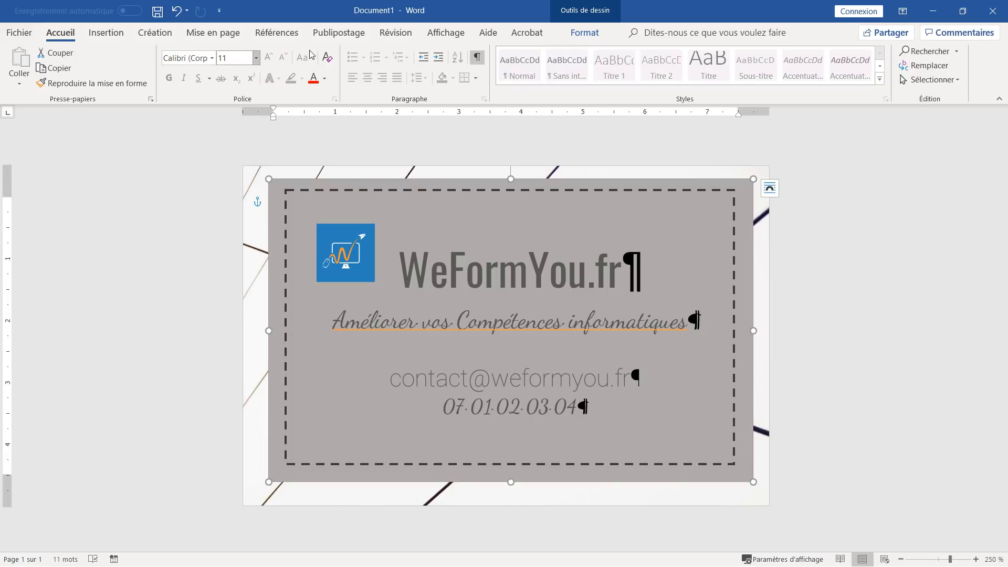
left_click(584, 33)
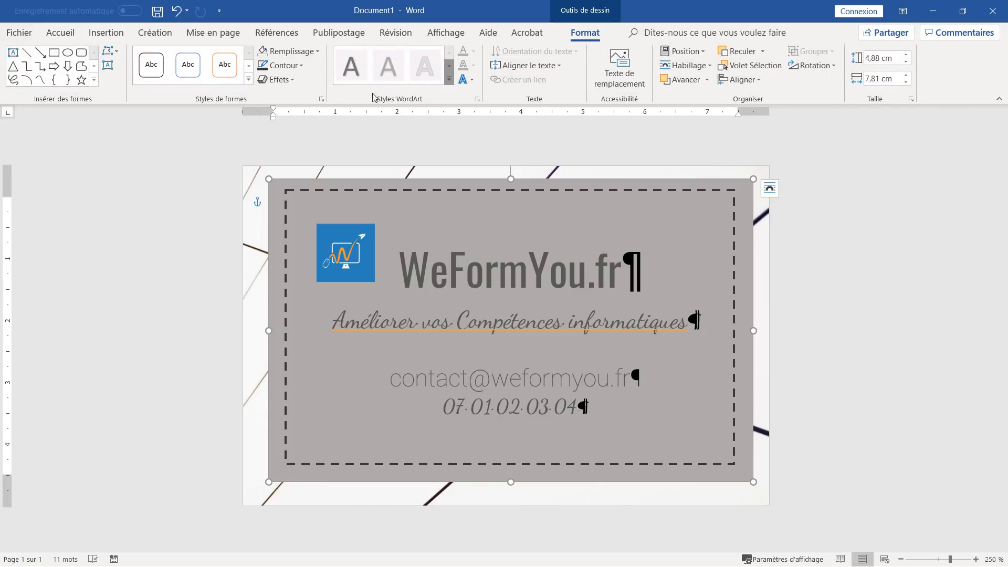
left_click(317, 52)
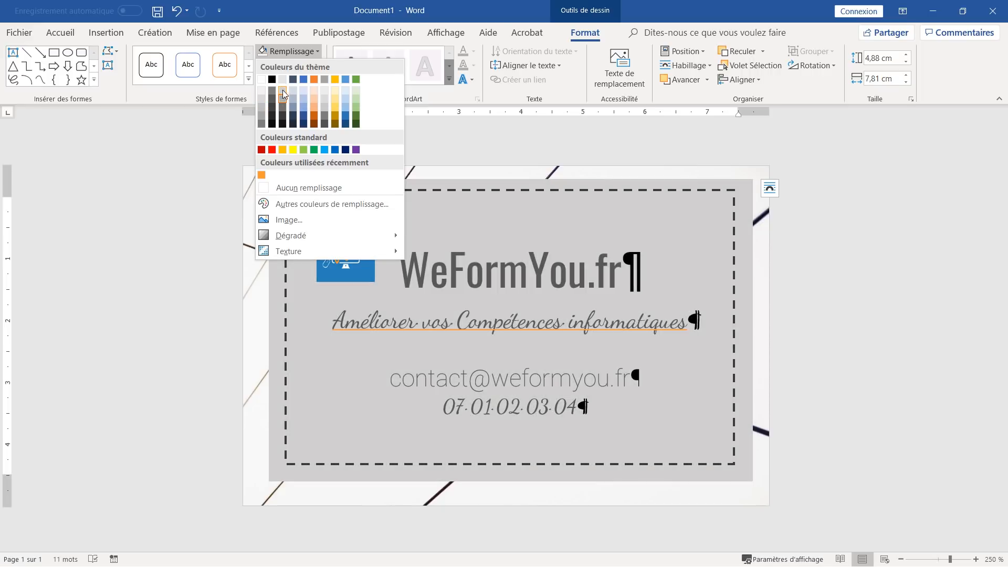
left_click(282, 90)
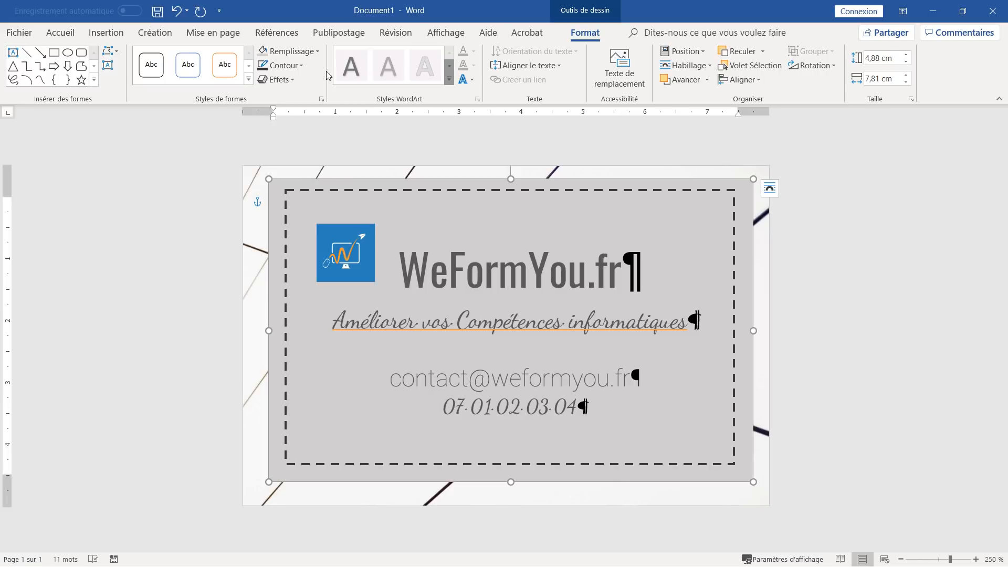
left_click(306, 53)
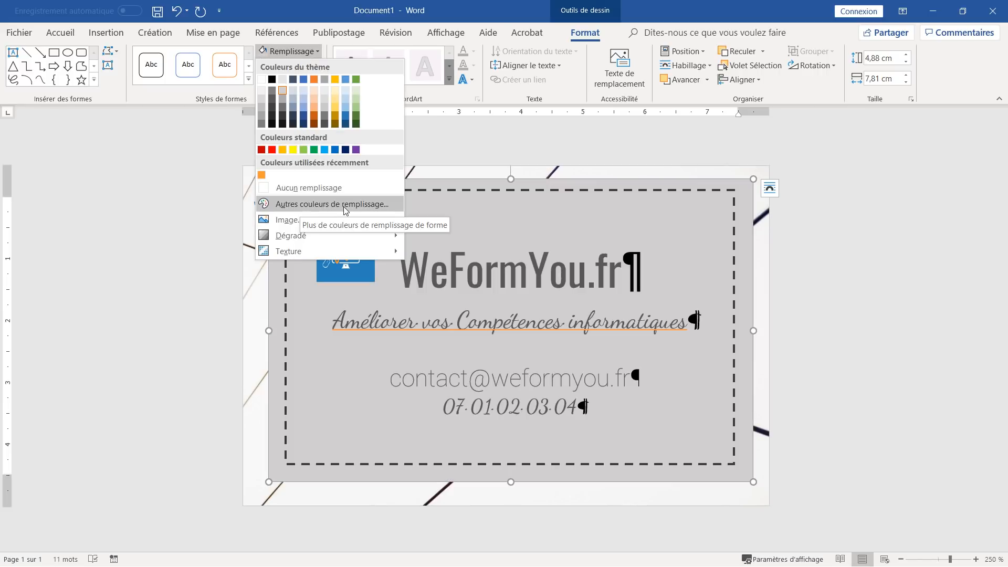
left_click(343, 206)
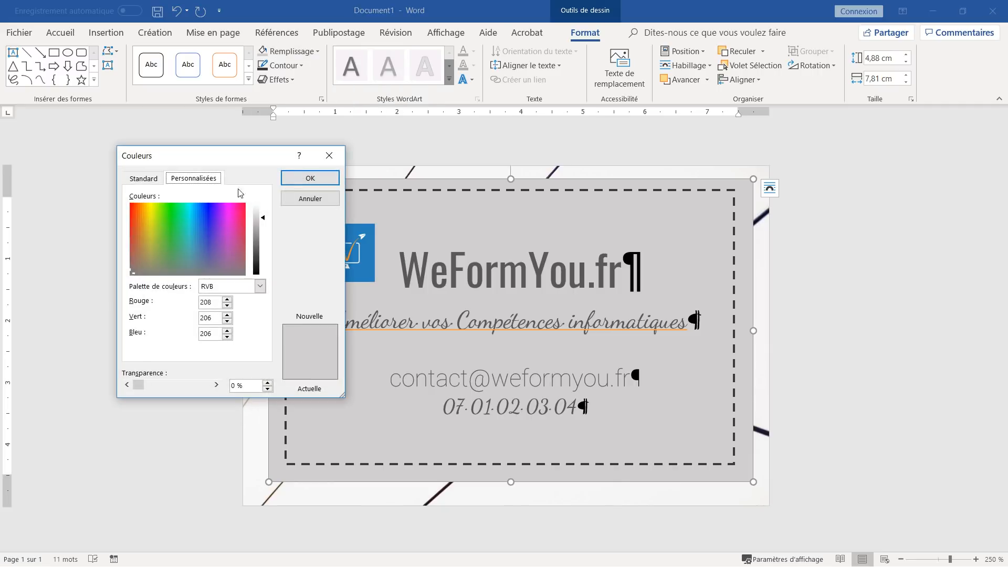
left_click_drag(229, 148, 220, 118)
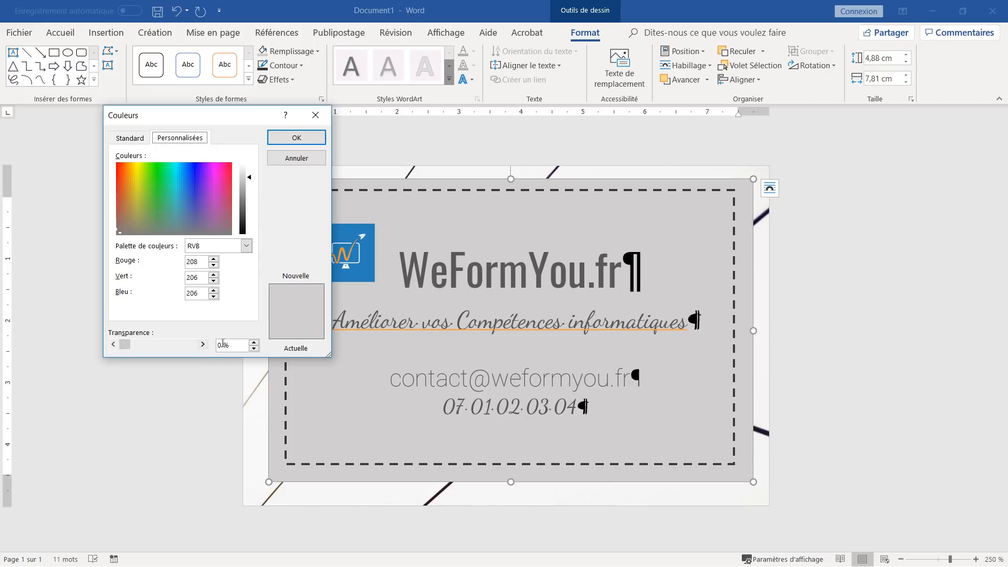
left_click_drag(224, 345, 196, 342)
type("3")
left_click(297, 138)
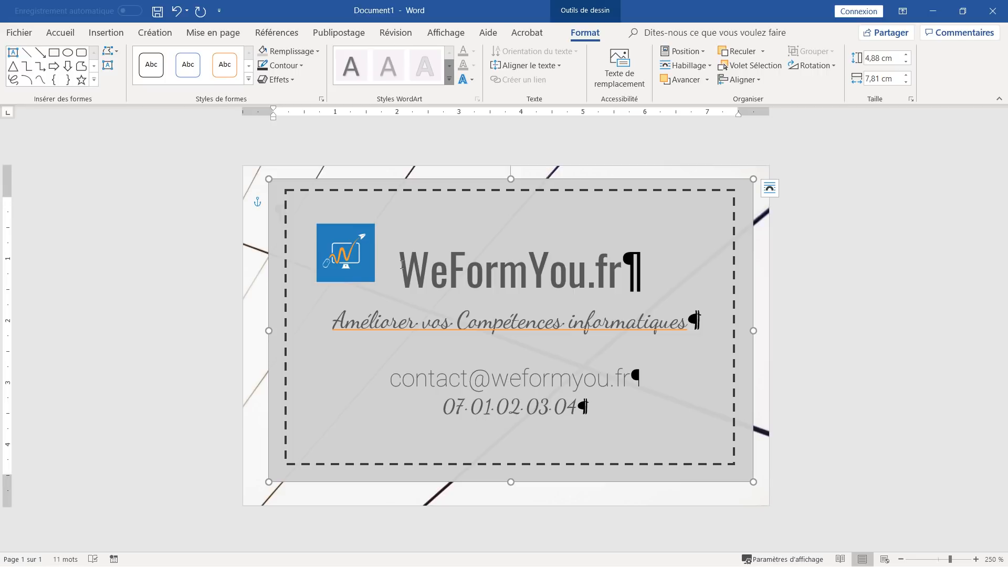
left_click_drag(401, 264, 647, 269)
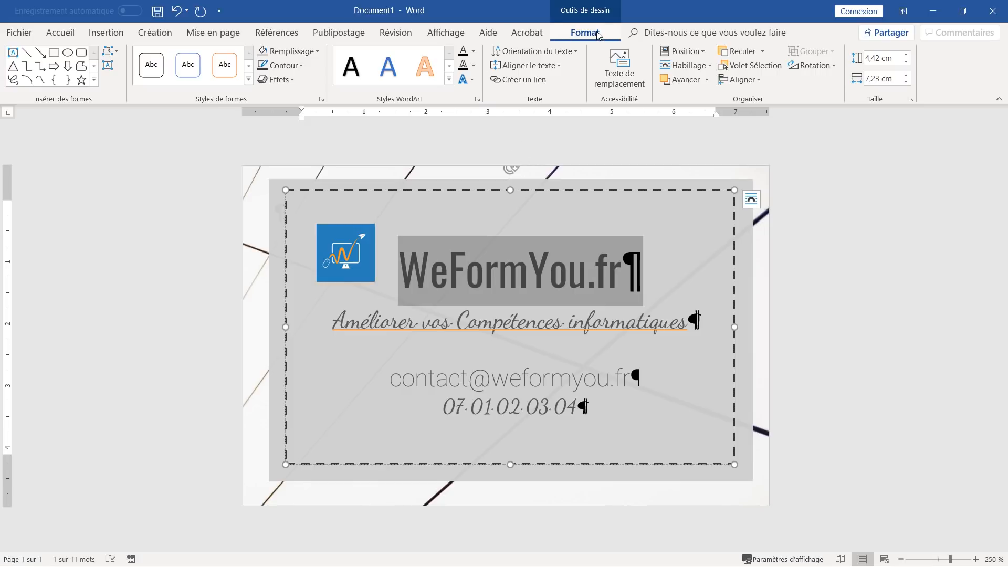
- Give the WeFormYou.fr title an outer shadow, Décalage : bas
left_click(473, 81)
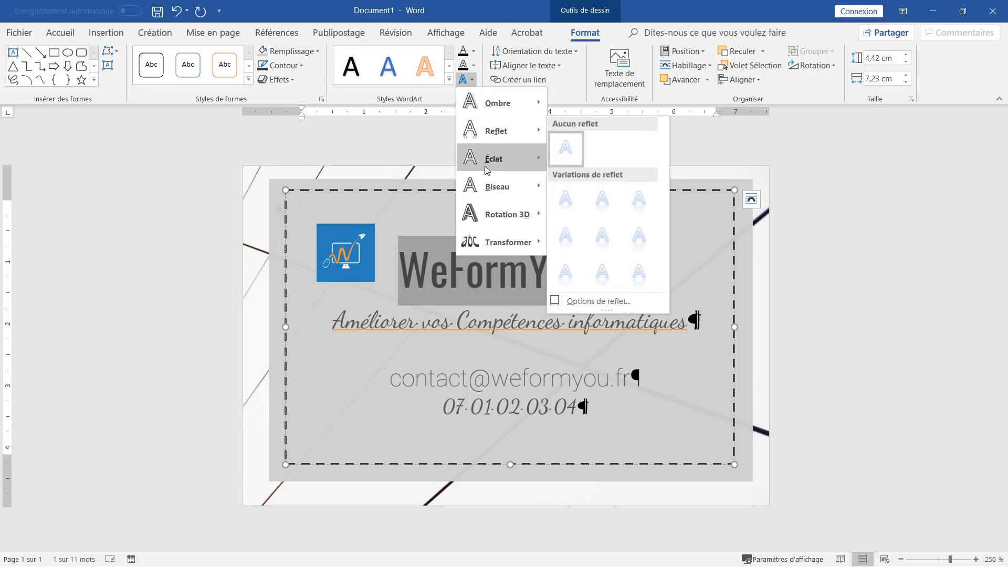
mouse_move(500, 107)
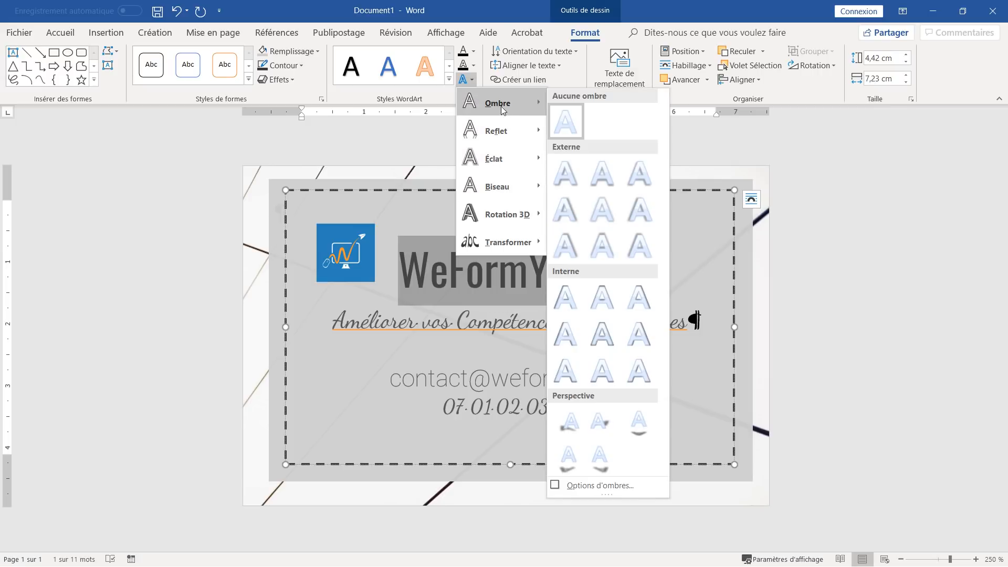
left_click(612, 176)
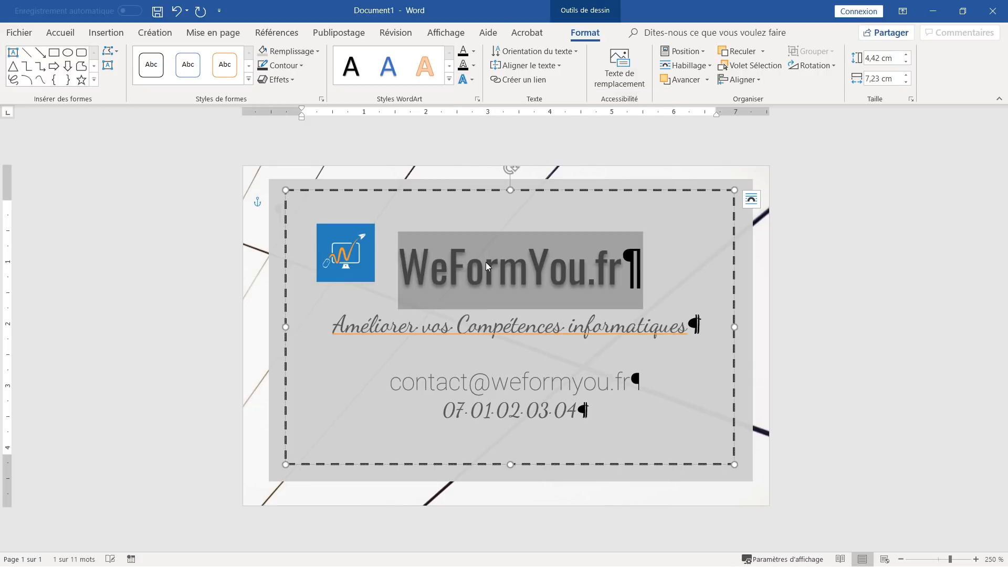
- Add the first close reflection effect to the logo and nudge it slightly up-left
left_click(335, 264)
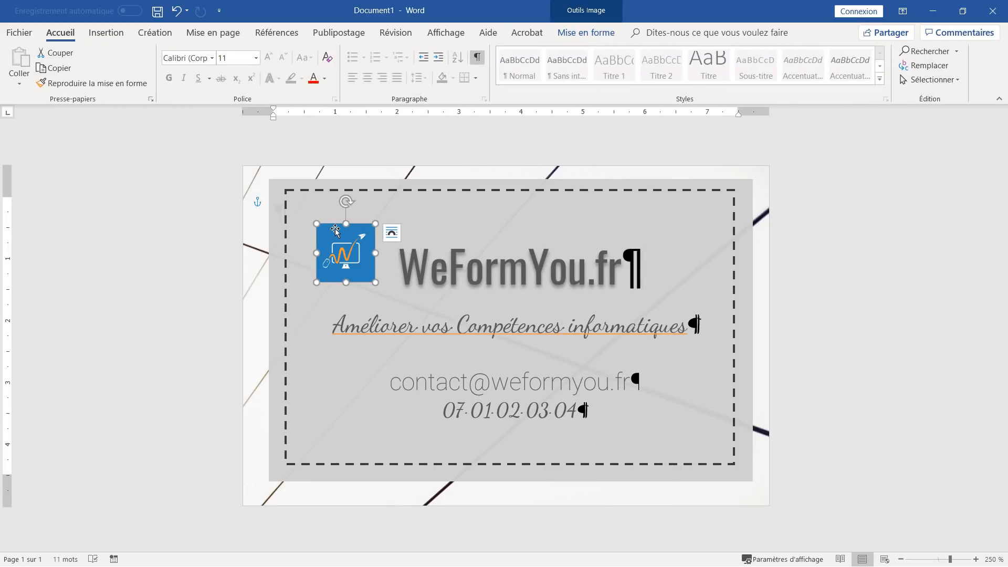
left_click(589, 40)
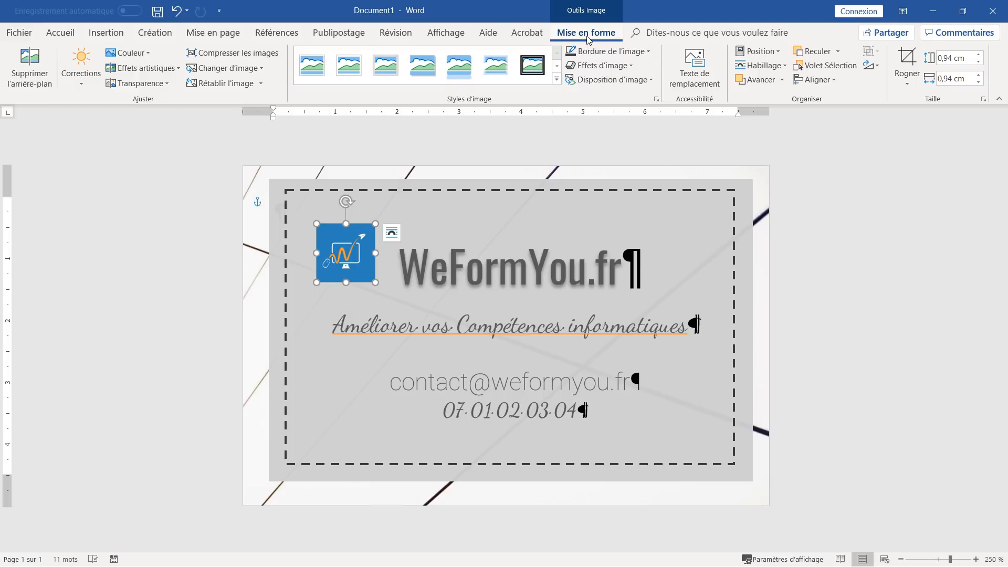
left_click(600, 66)
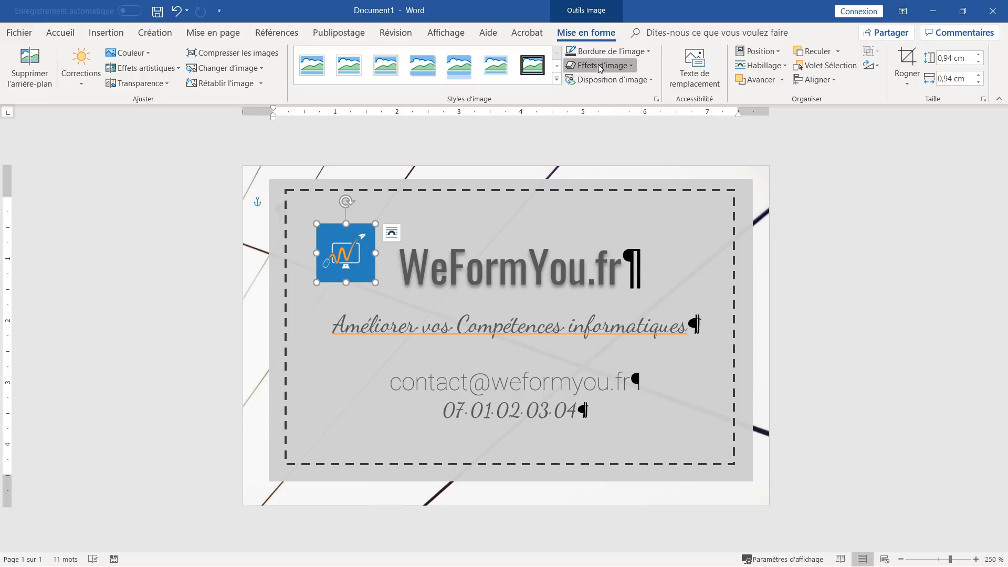
mouse_move(604, 150)
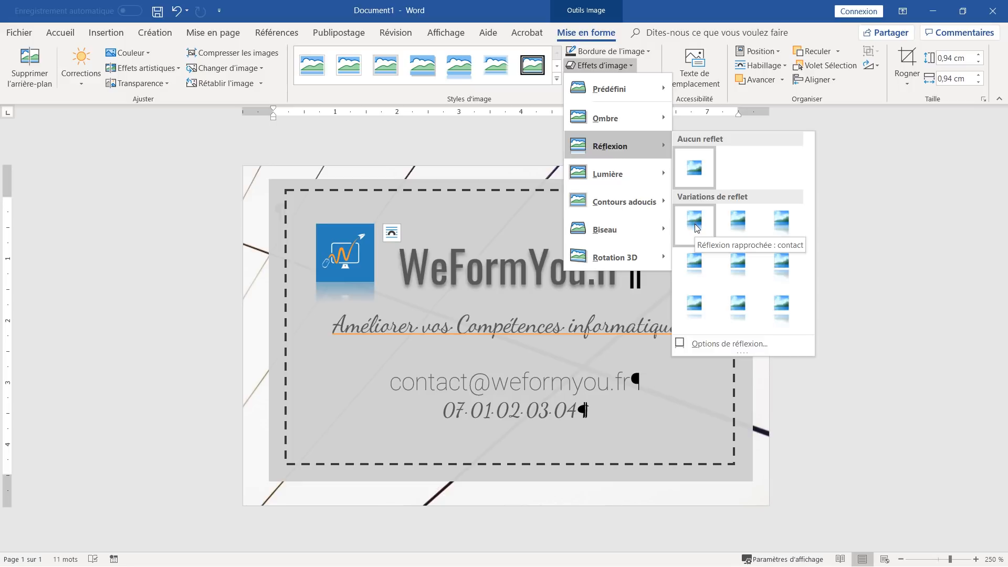
left_click(697, 228)
left_click_drag(336, 272, 329, 261)
left_click(484, 265)
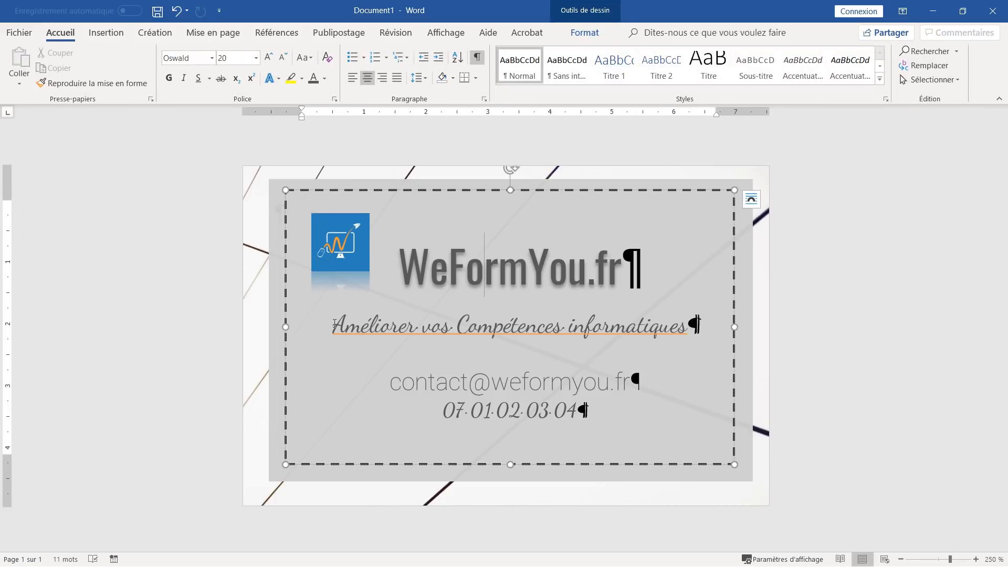
- Make the tagline bold with Ctrl+G
left_click_drag(334, 323, 740, 334)
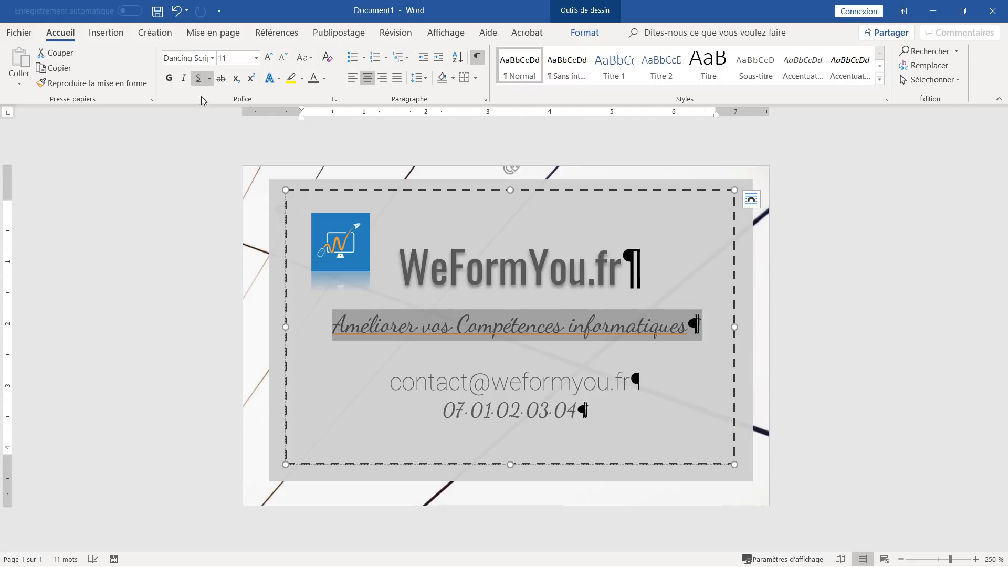
key("ctrl+g")
left_click(553, 355)
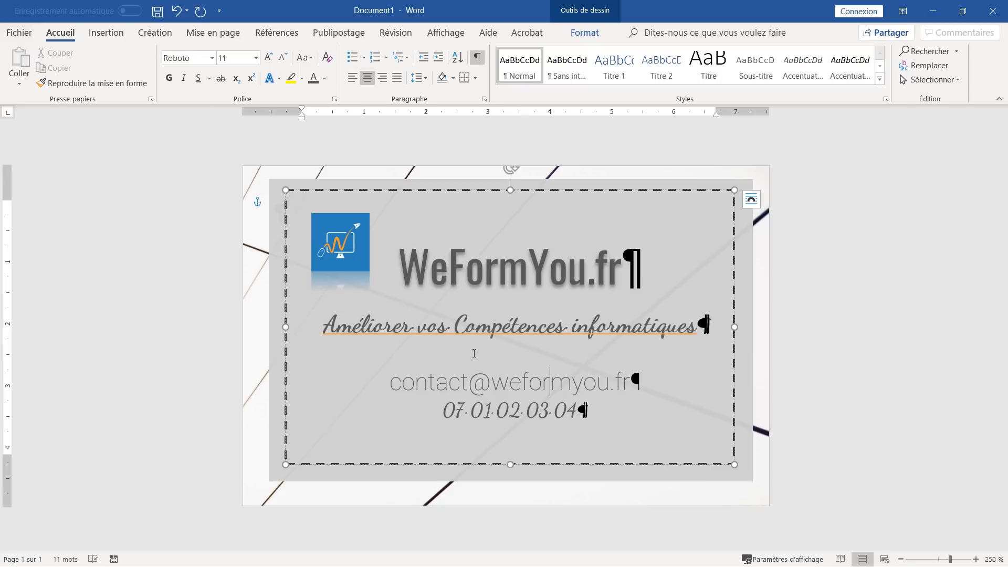
- Colour the WeFormYou.fr title Noir, Texte 1, plus clair 25 %
left_click_drag(401, 266, 644, 268)
left_click(325, 78)
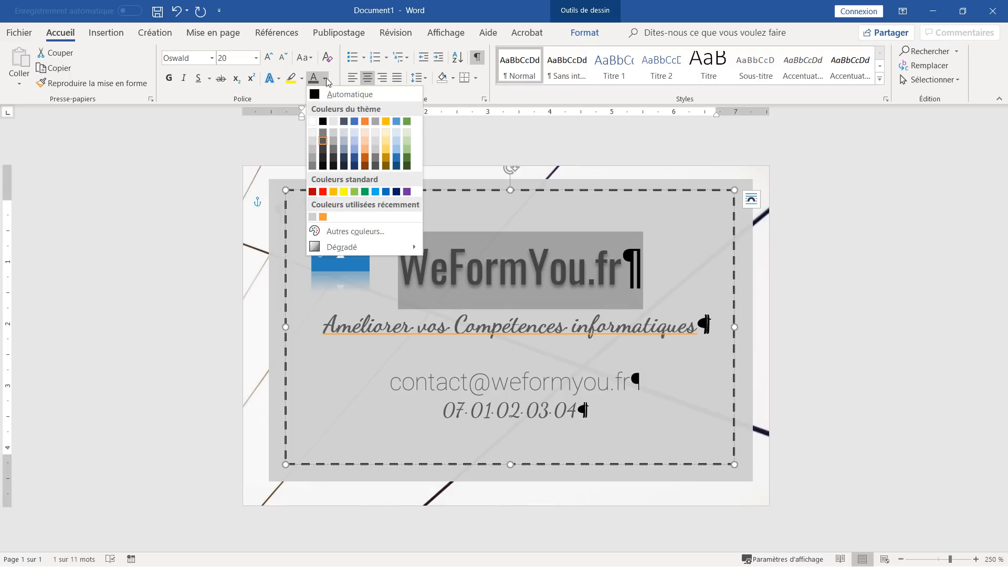
left_click(324, 149)
left_click(548, 293)
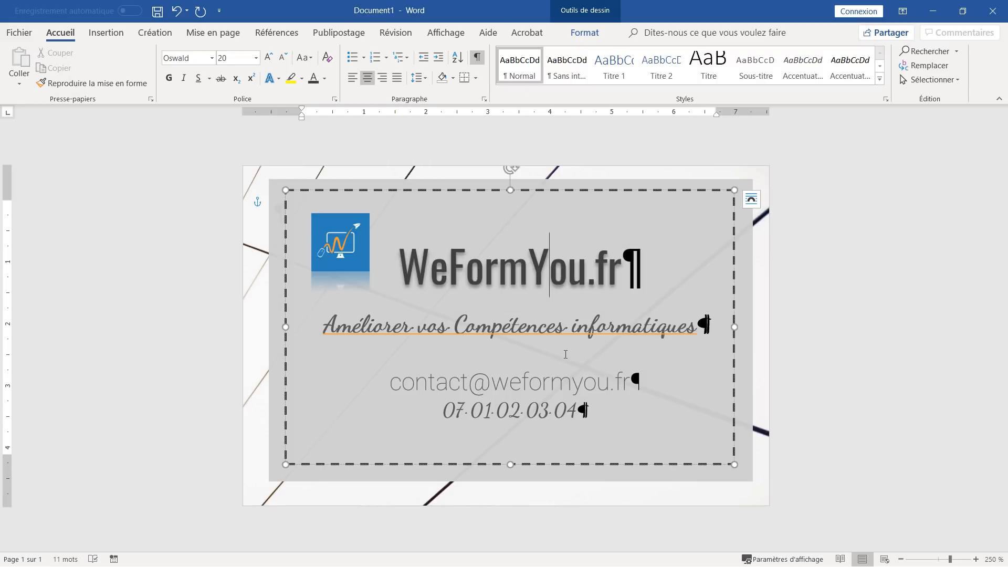
- Hide formatting marks and select the text box, grey rectangle and background picture
left_click(745, 299)
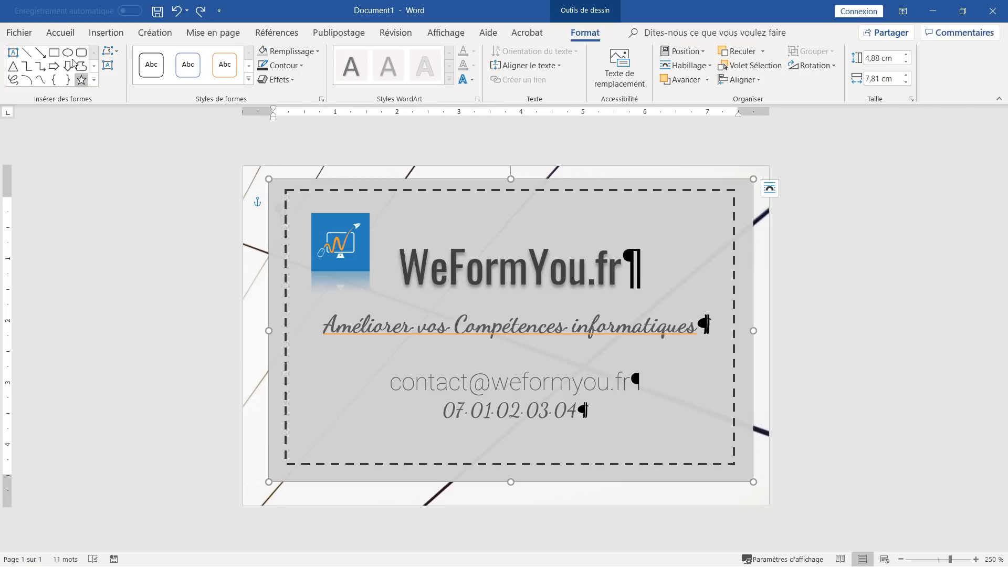
left_click(61, 34)
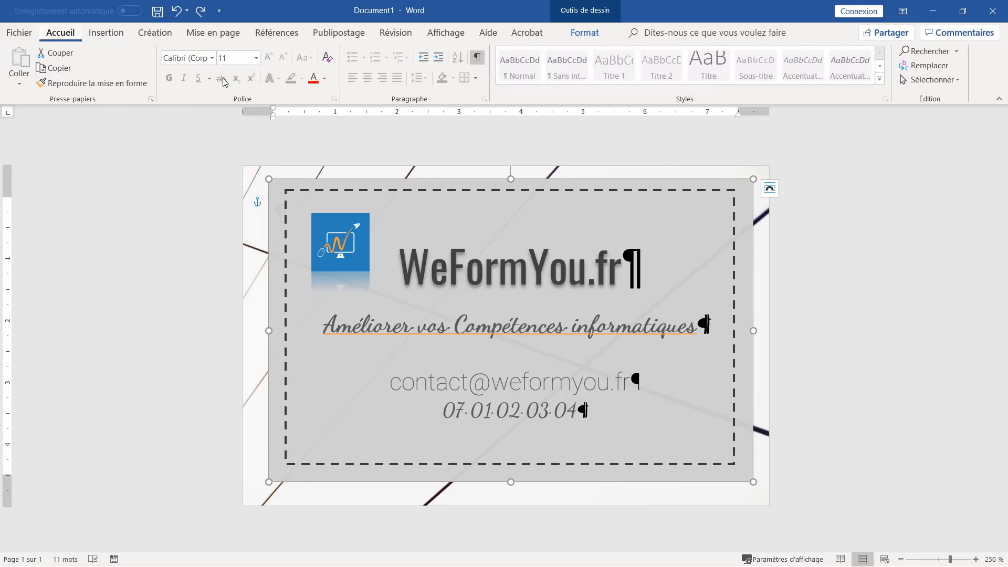
left_click(478, 57)
left_click(715, 357)
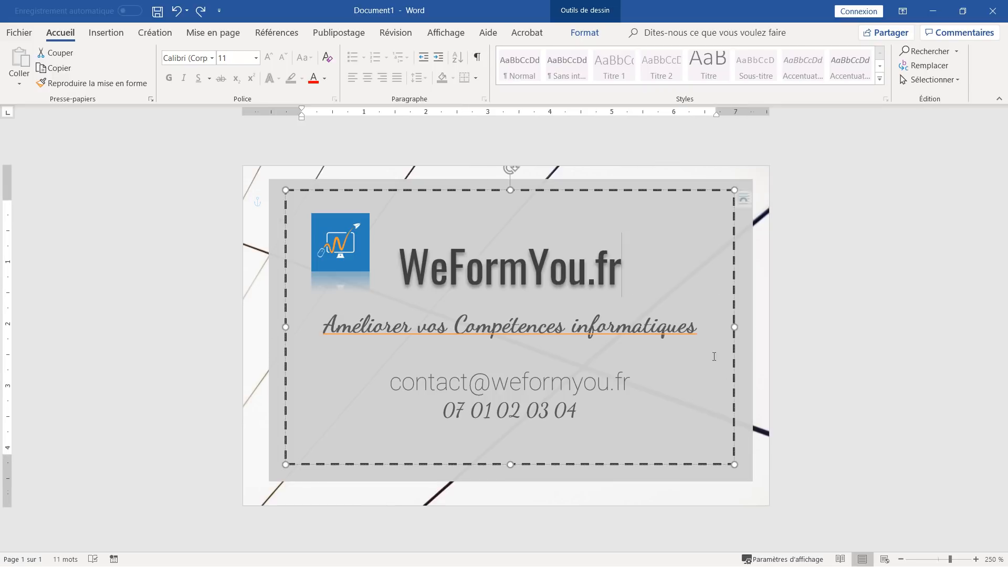
left_click(760, 333)
left_click(761, 500)
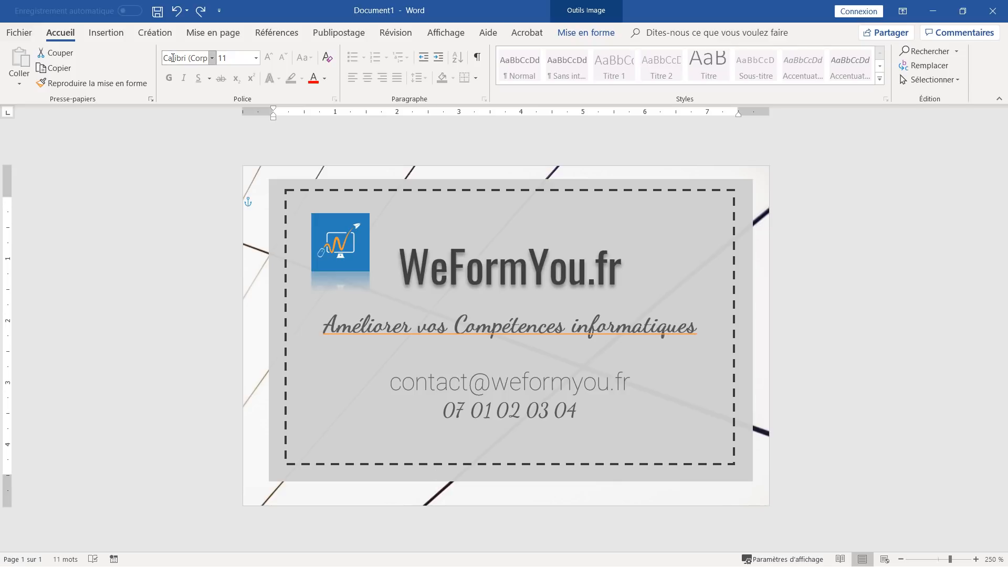
left_click(19, 32)
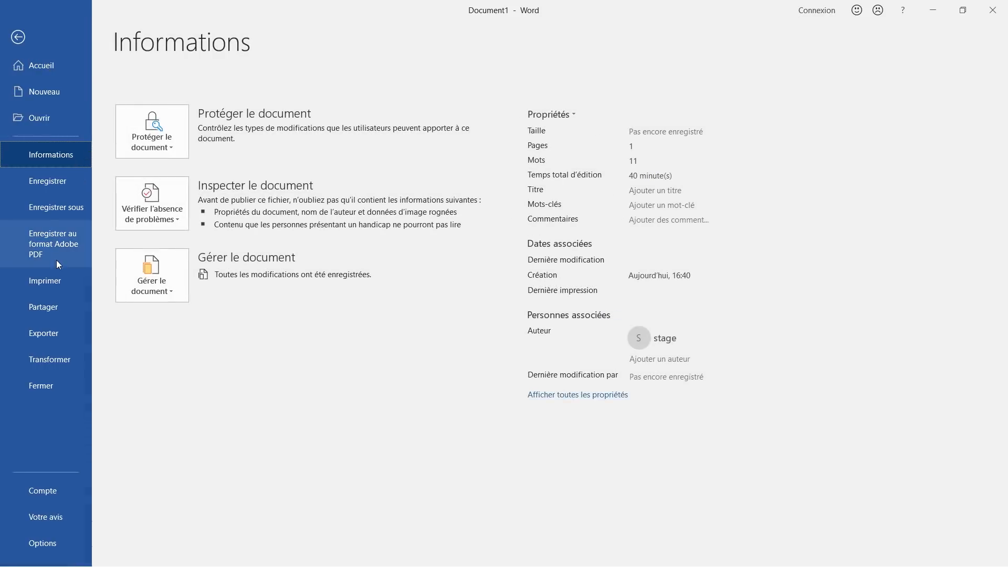
left_click(58, 276)
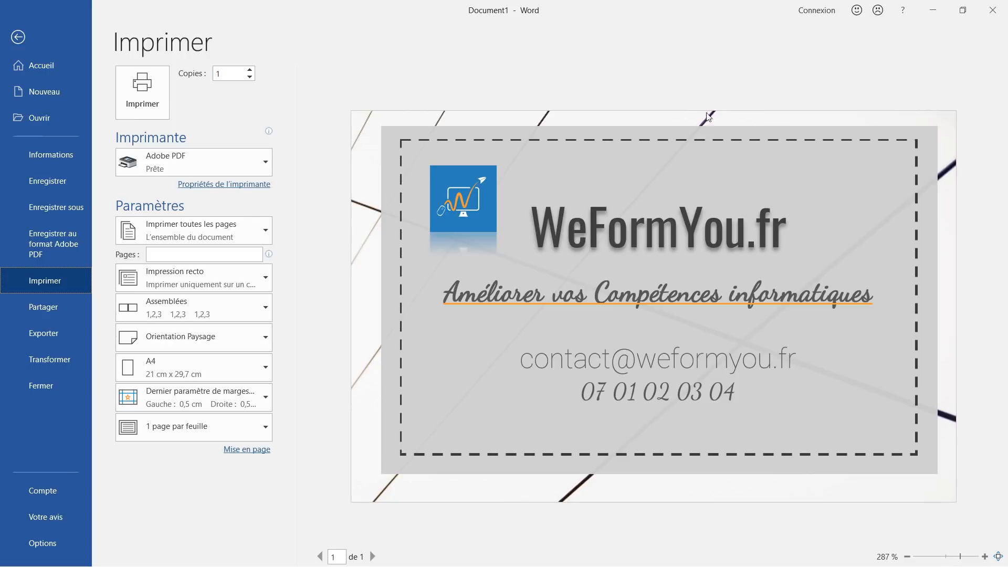
left_click(19, 37)
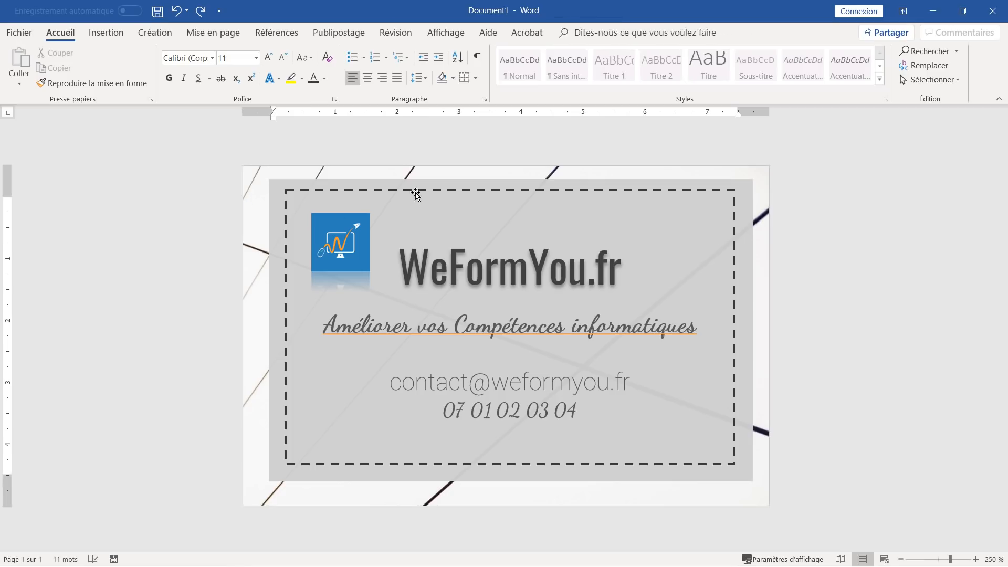
- Apply a centred outer shadow (Décalage : centre) to the grey card rectangle
left_click(748, 232)
left_click(577, 34)
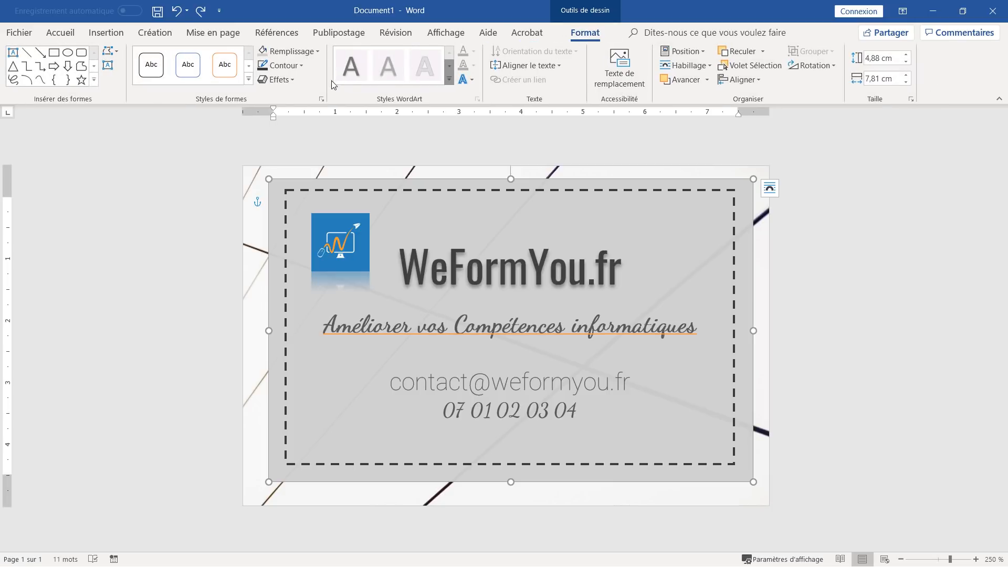
left_click(289, 80)
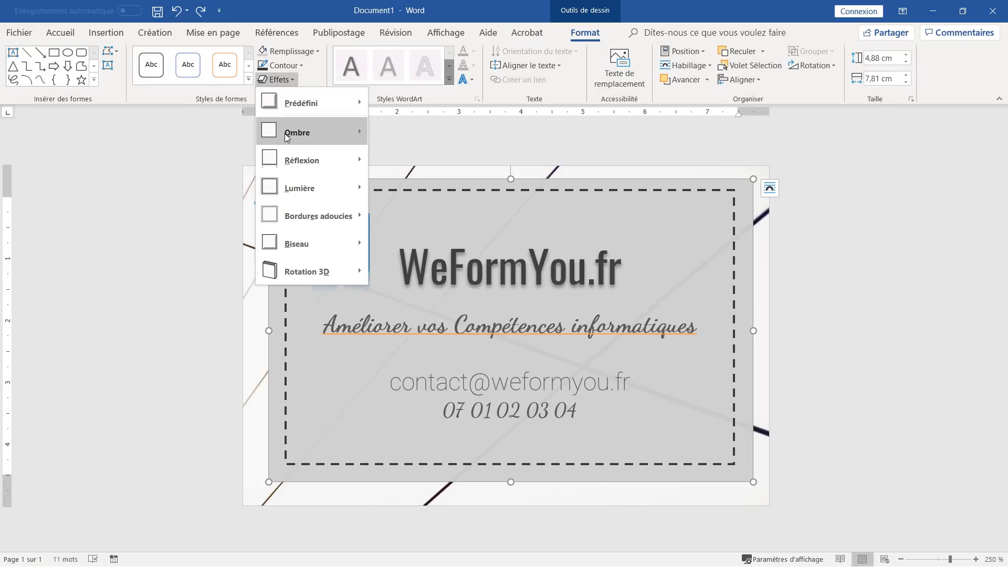
mouse_move(287, 137)
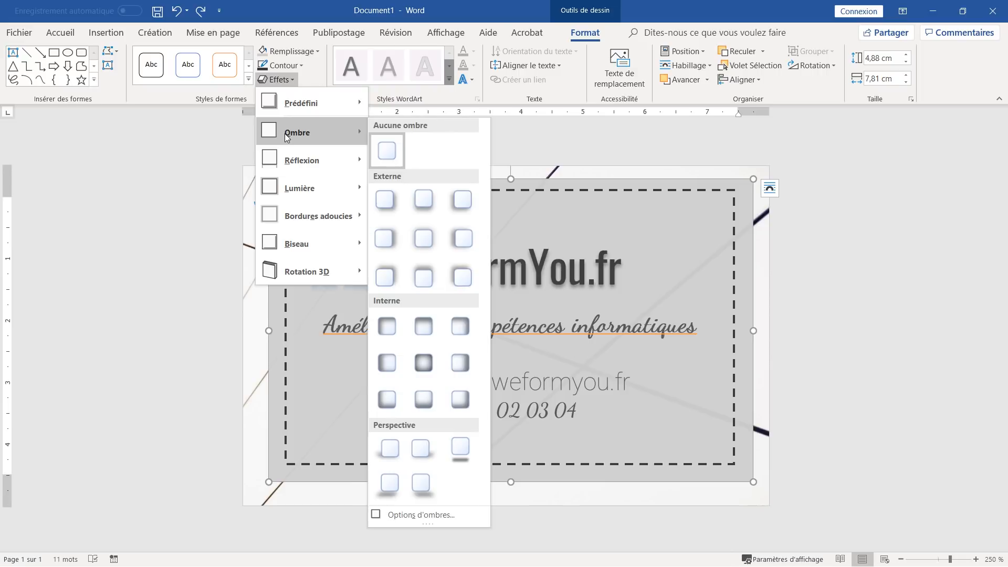
left_click(427, 240)
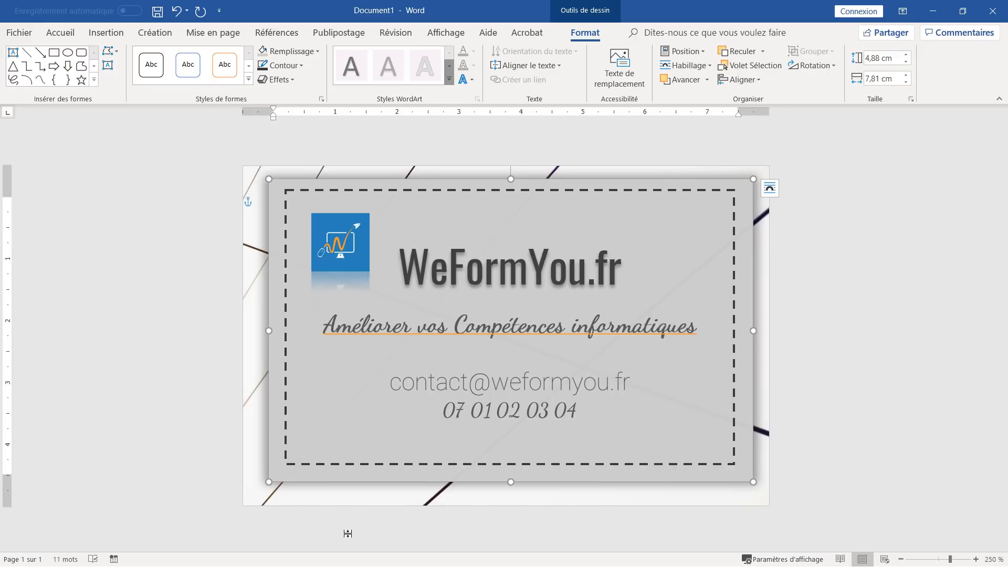
left_click(356, 505)
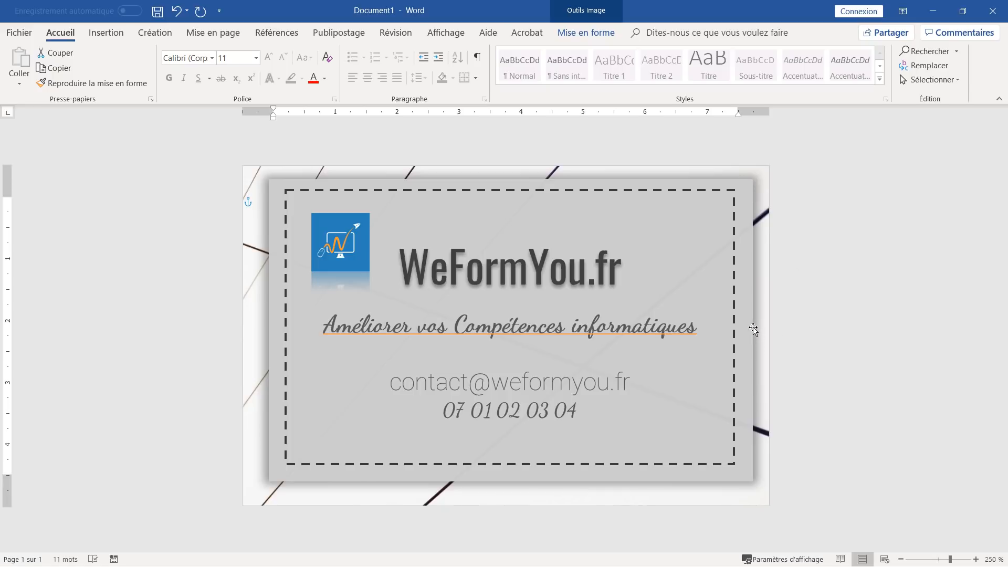
- Set the rectangle's shadow blur to 3 pt and size to 101 %
left_click(650, 289)
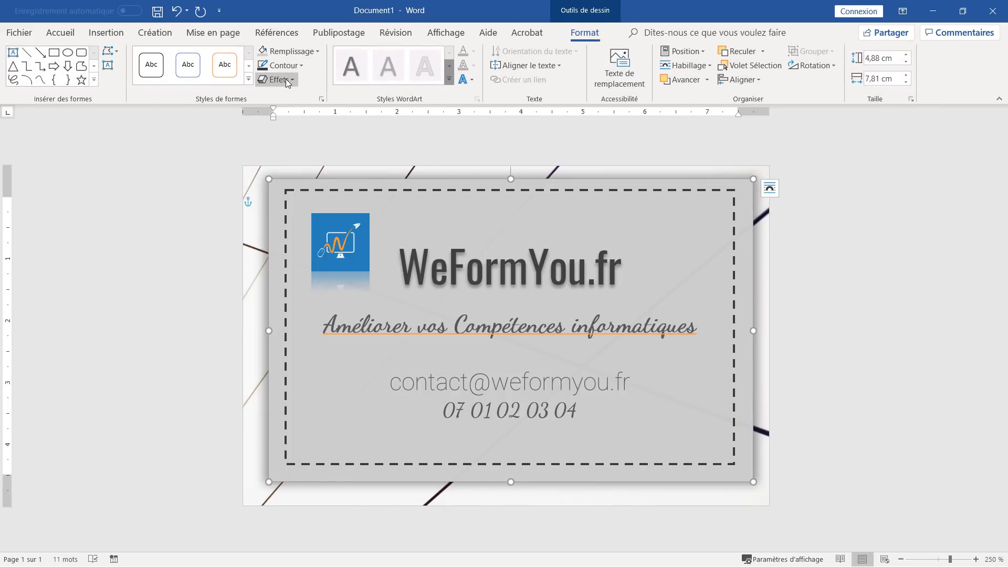
left_click(286, 78)
mouse_move(292, 132)
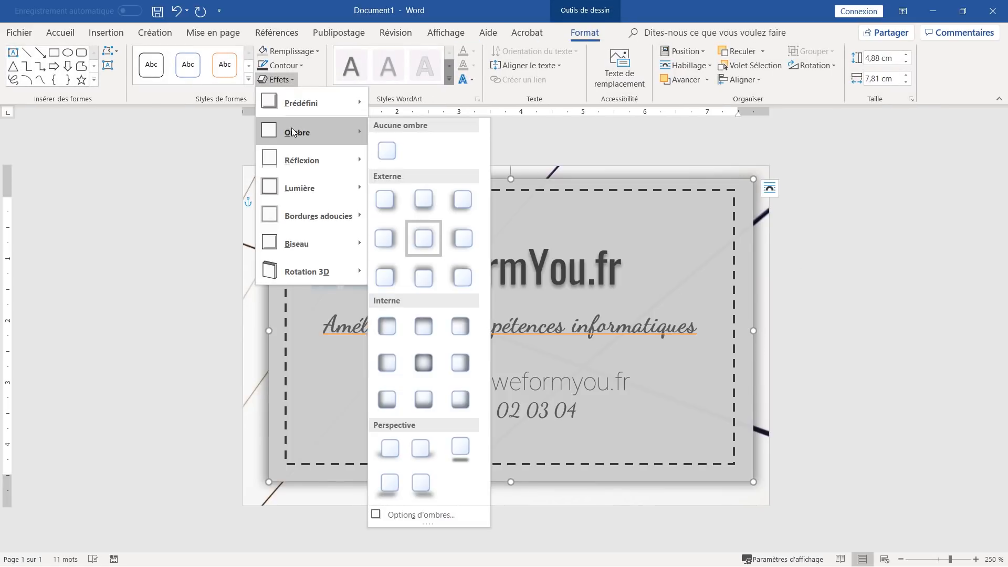
left_click(447, 515)
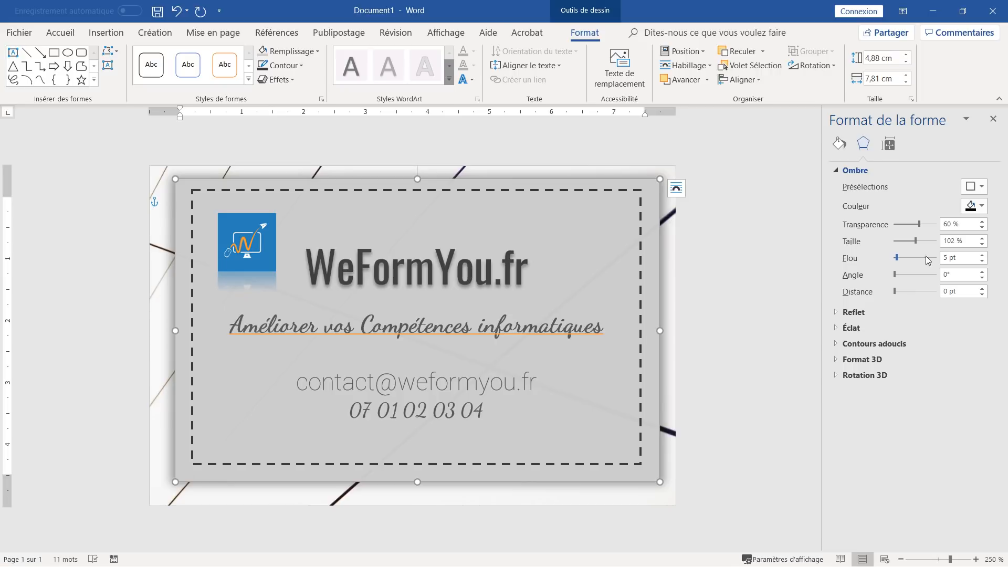
left_click(982, 261)
left_click(982, 261)
left_click(982, 244)
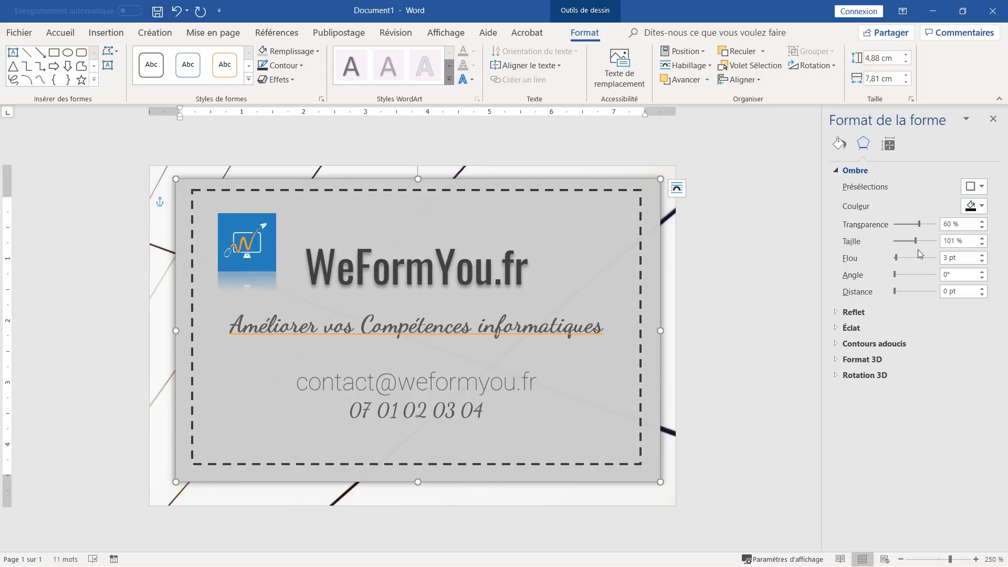
left_click(993, 118)
left_click(778, 229)
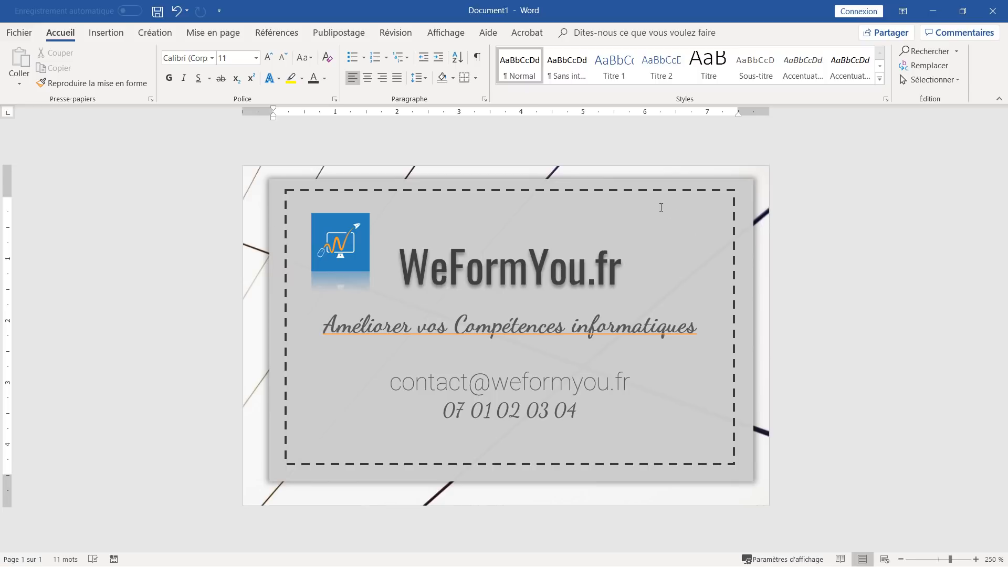
- Select the dashed frame and grey box and centre them on each other horizontally and vertically
left_click(653, 191)
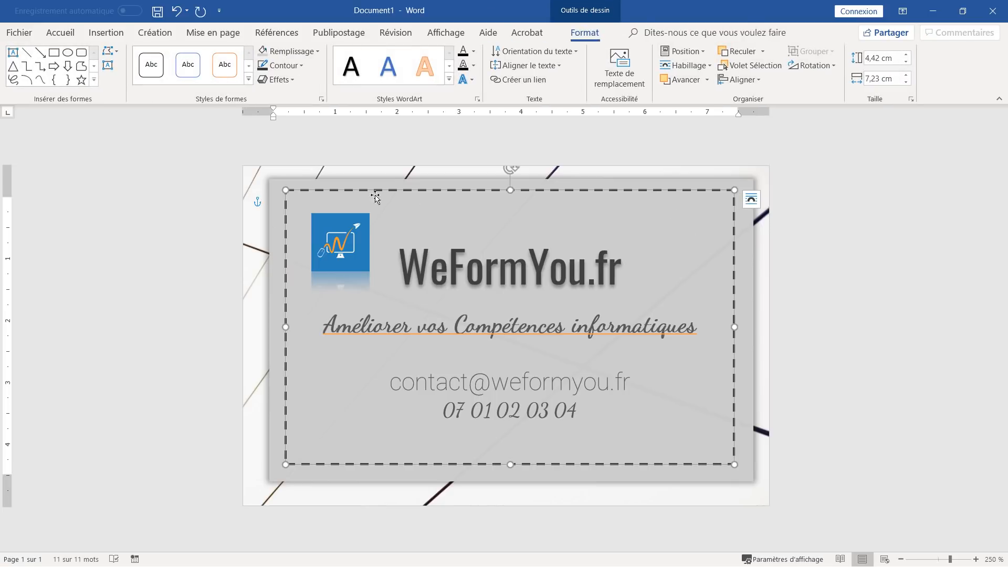
left_click(271, 248, "shift")
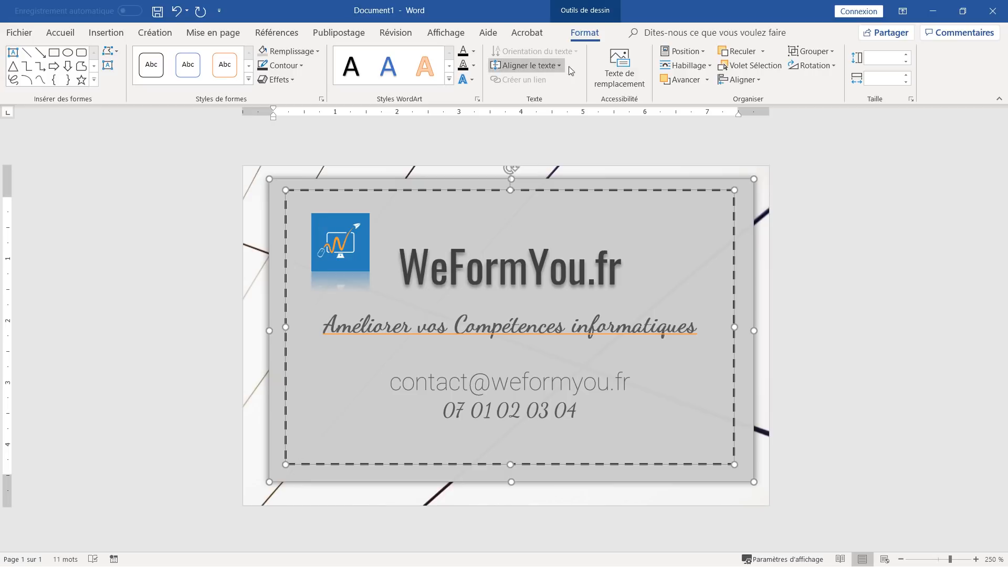
left_click(742, 80)
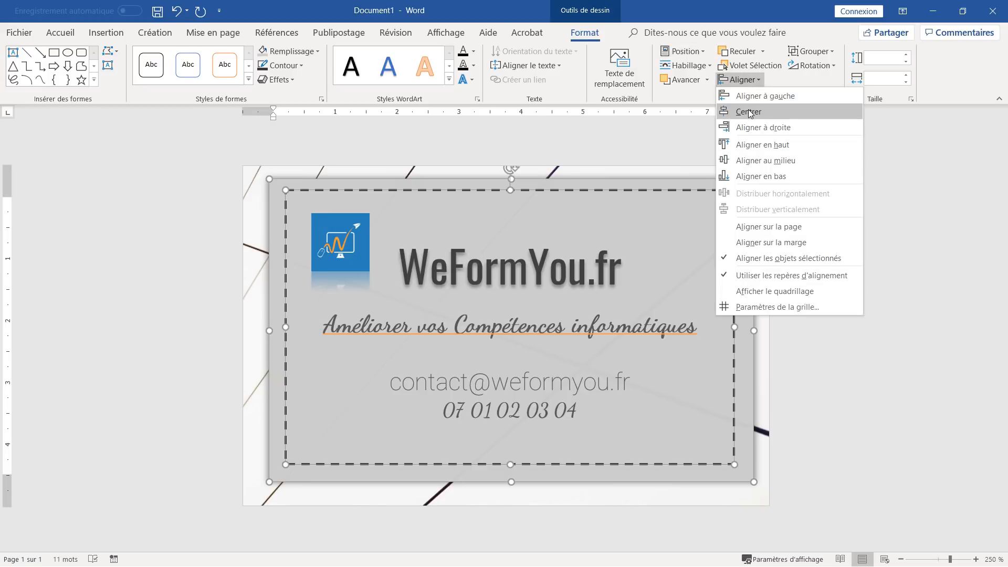
left_click(749, 111)
left_click(749, 81)
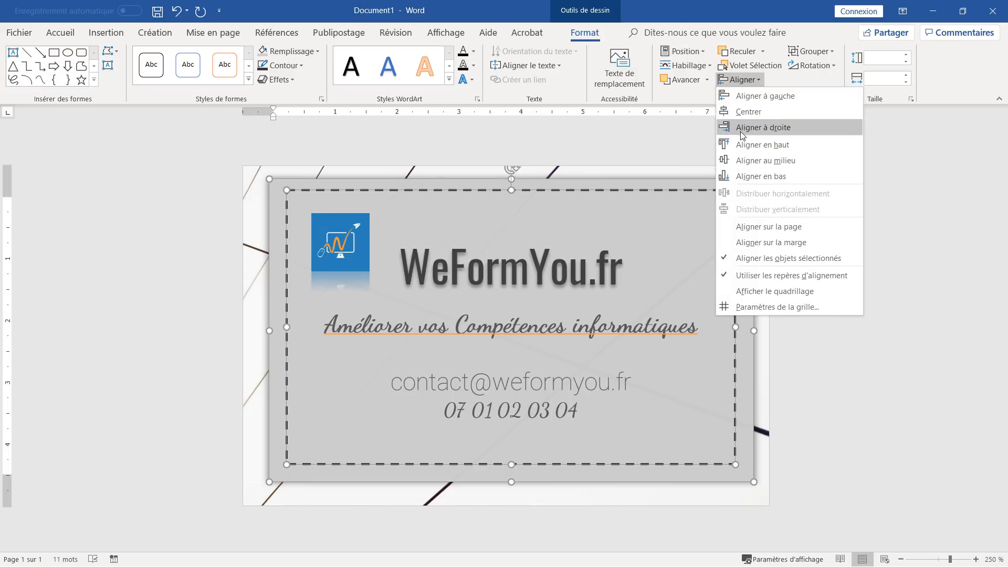
left_click(756, 160)
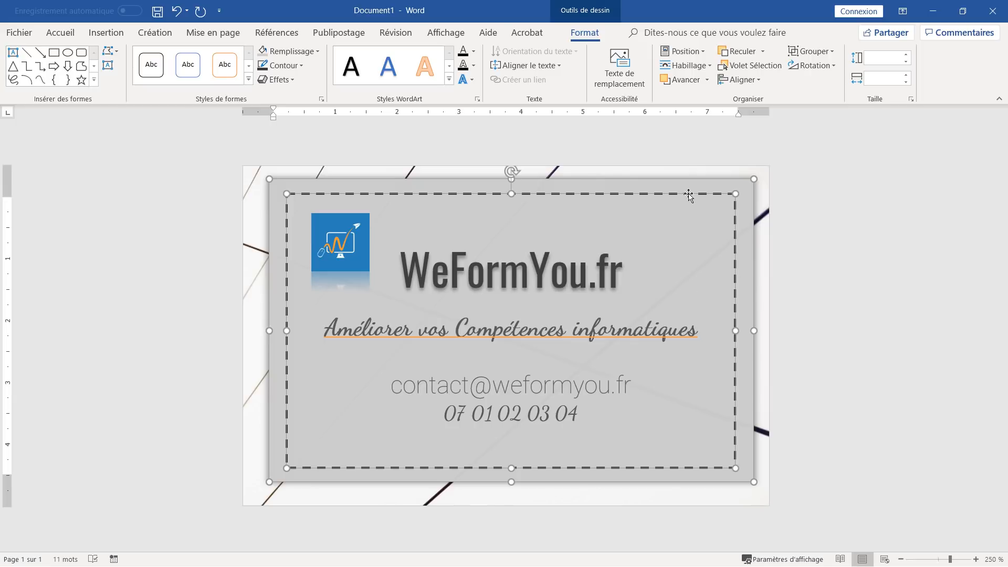
- Group the card's shapes and centre the group horizontally and vertically within the margins
left_click(813, 51)
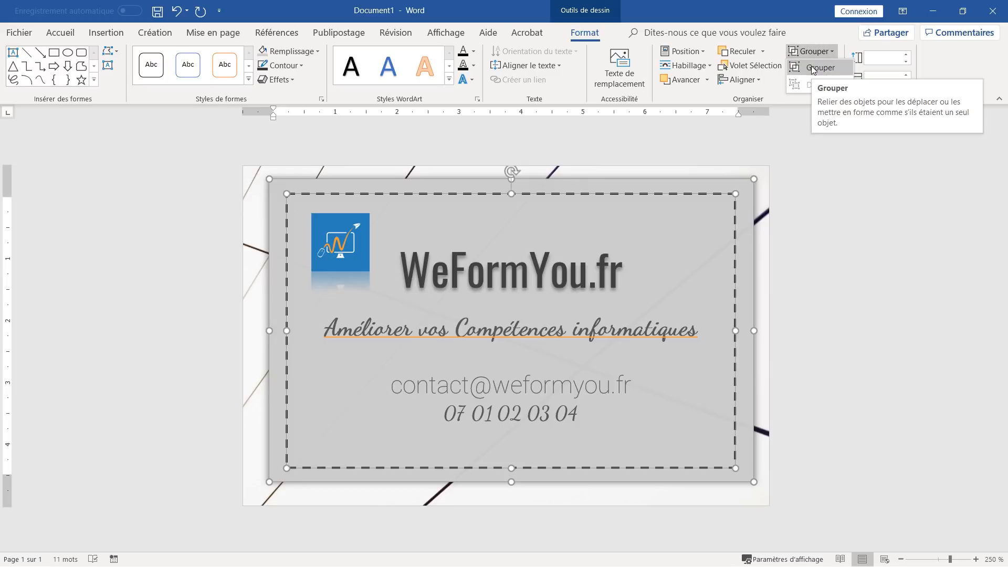
left_click(814, 69)
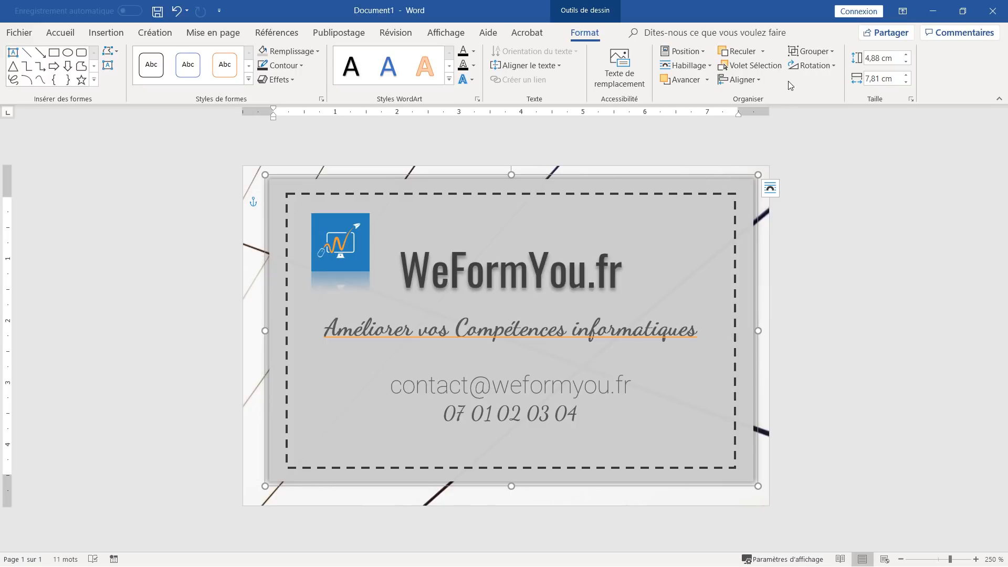
left_click(757, 80)
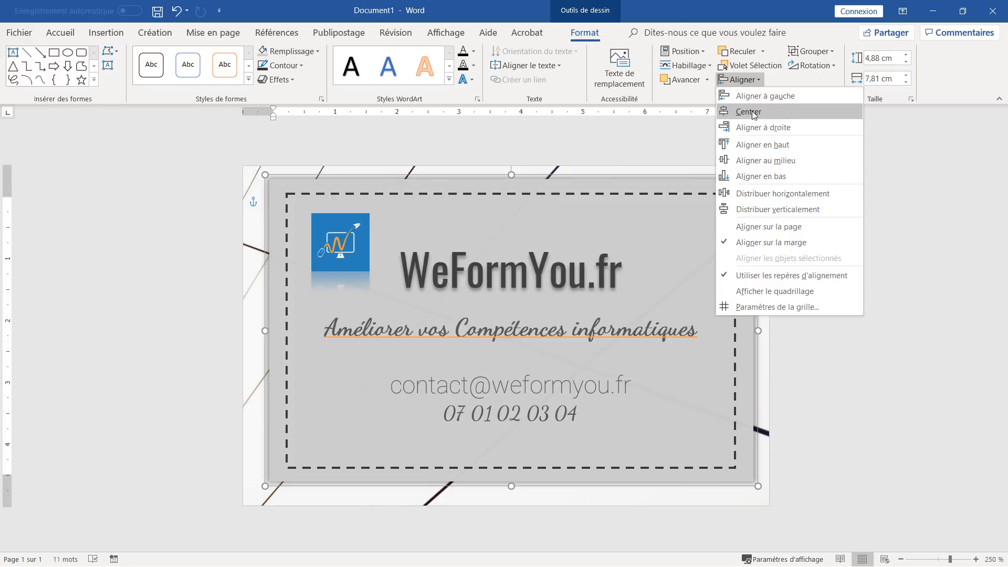
left_click(747, 111)
left_click(745, 80)
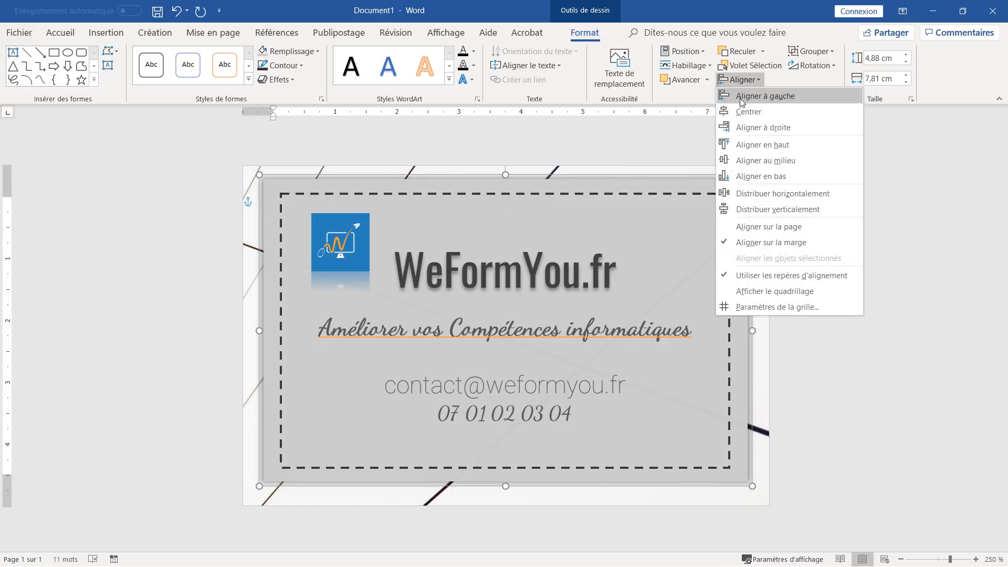
left_click(741, 160)
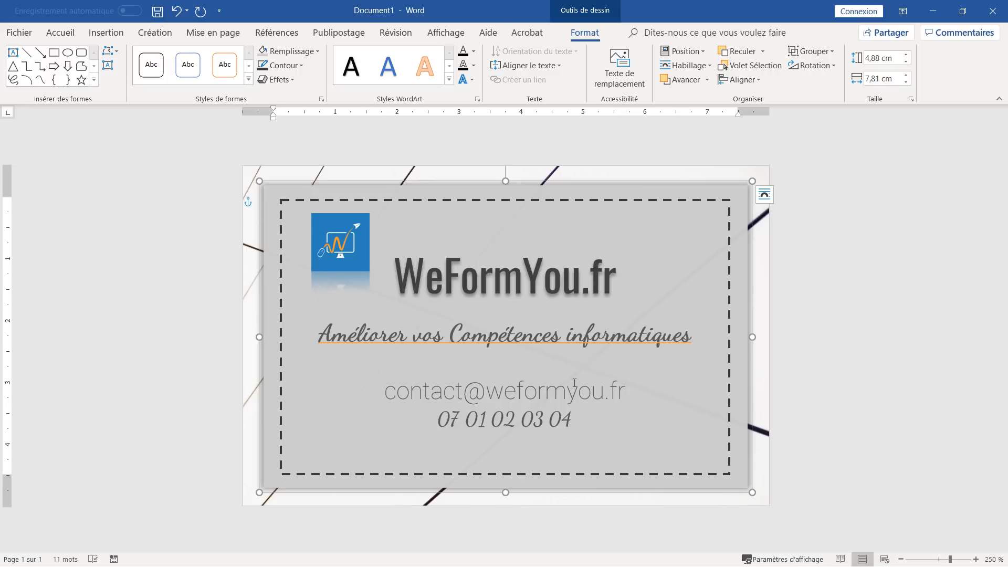
- Shrink the blue logo slightly and shift it down-left beside the WeFormYou.fr title
left_click(356, 241)
left_click_drag(371, 272, 345, 250)
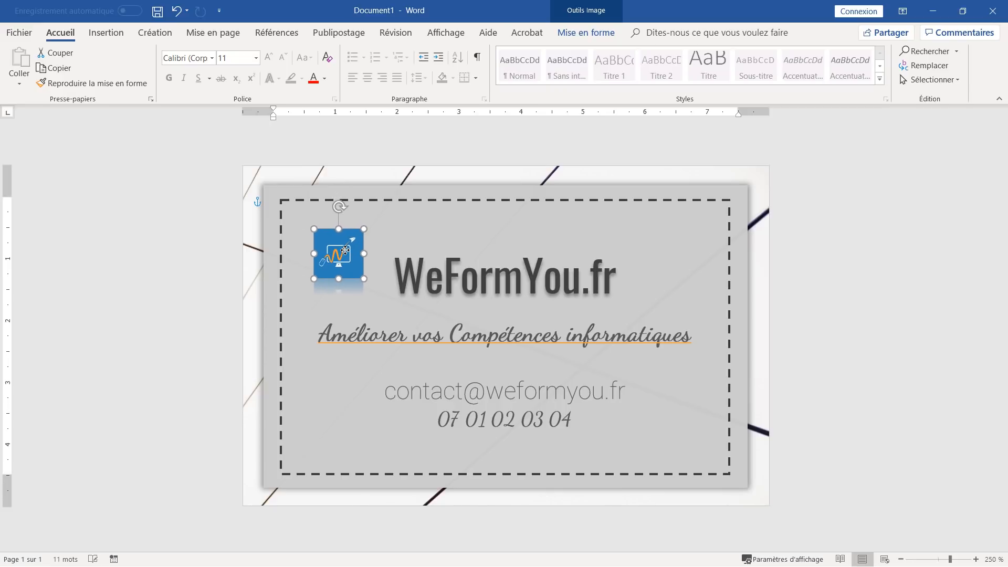
left_click(686, 260)
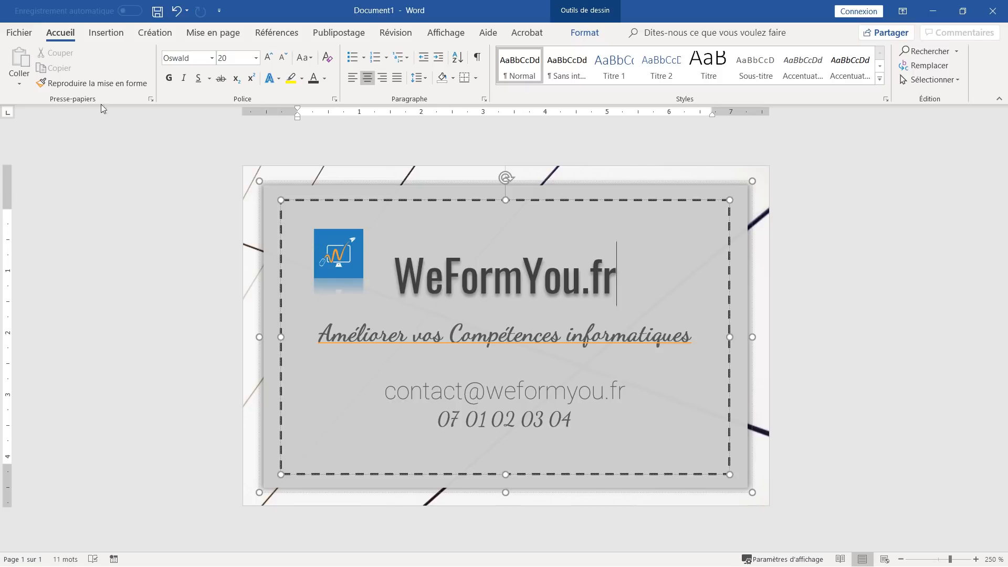
- Save the document as Carte2.docx in the Bureau > a faire > carte visite folder
left_click(15, 33)
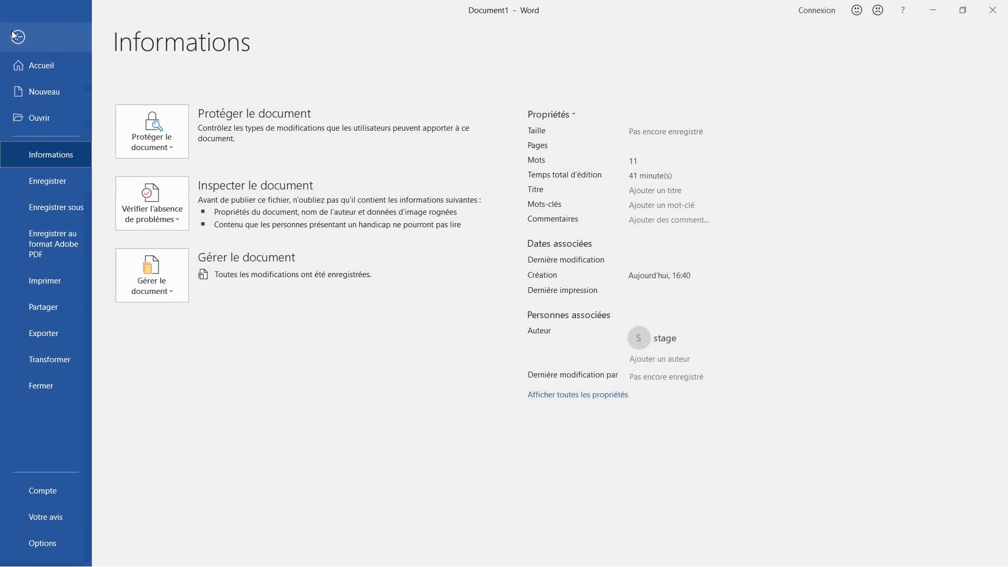
left_click(70, 210)
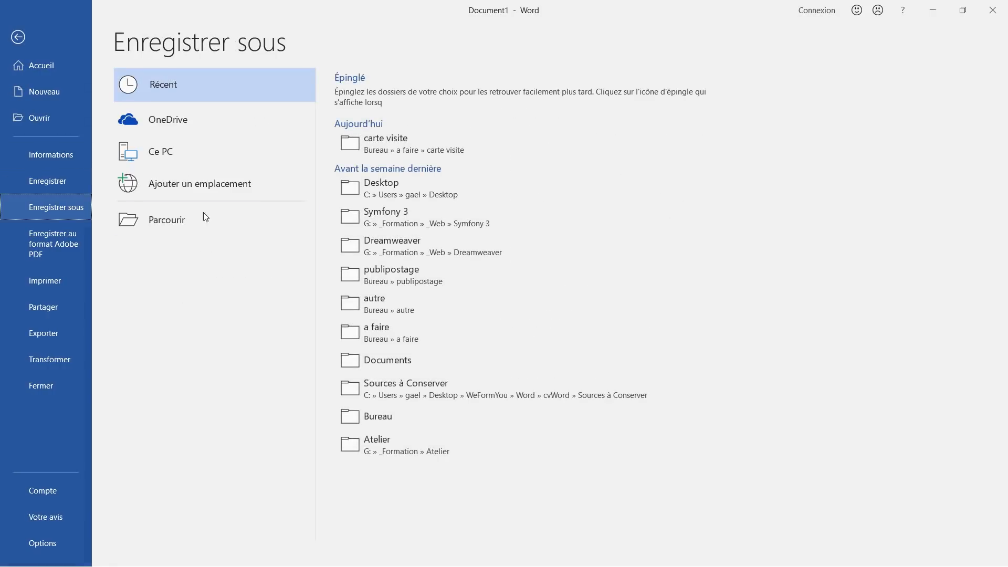
left_click(417, 139)
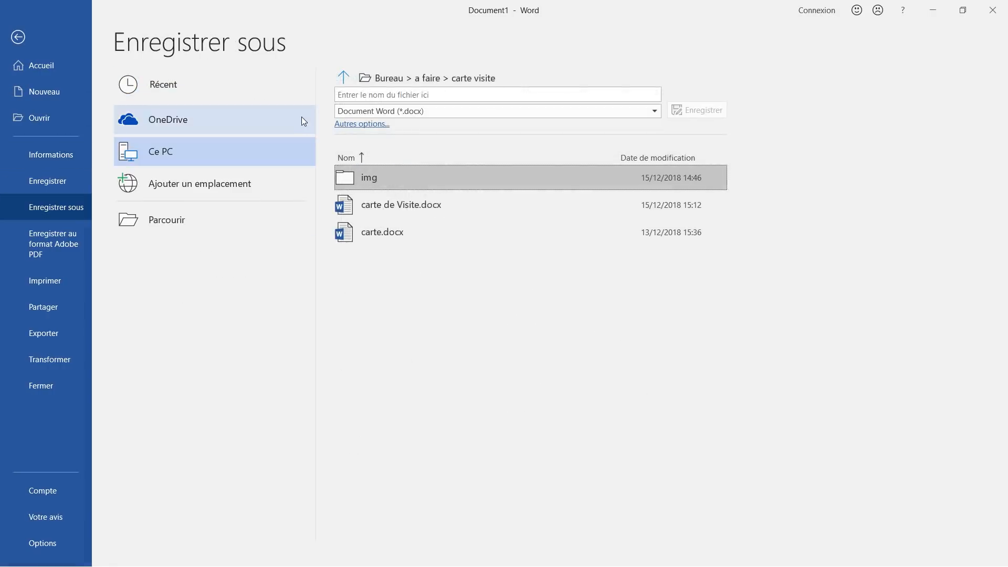
left_click(409, 89)
type("Carte2")
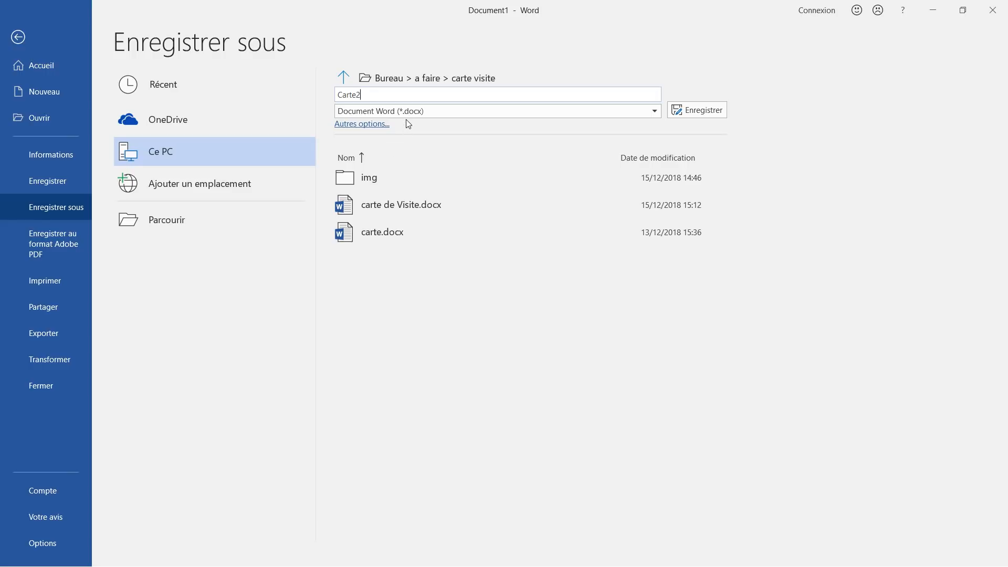
left_click(670, 116)
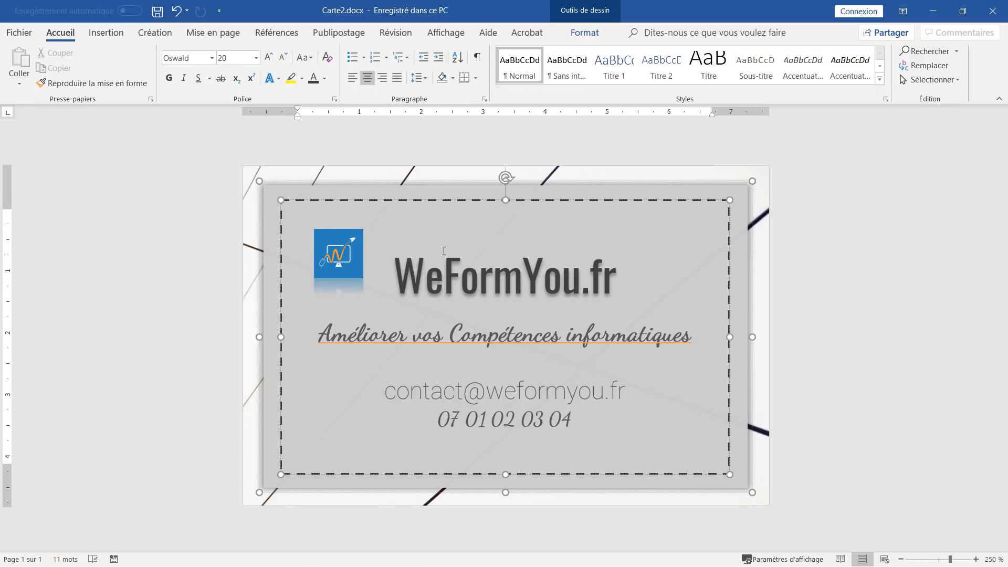
left_click(730, 205)
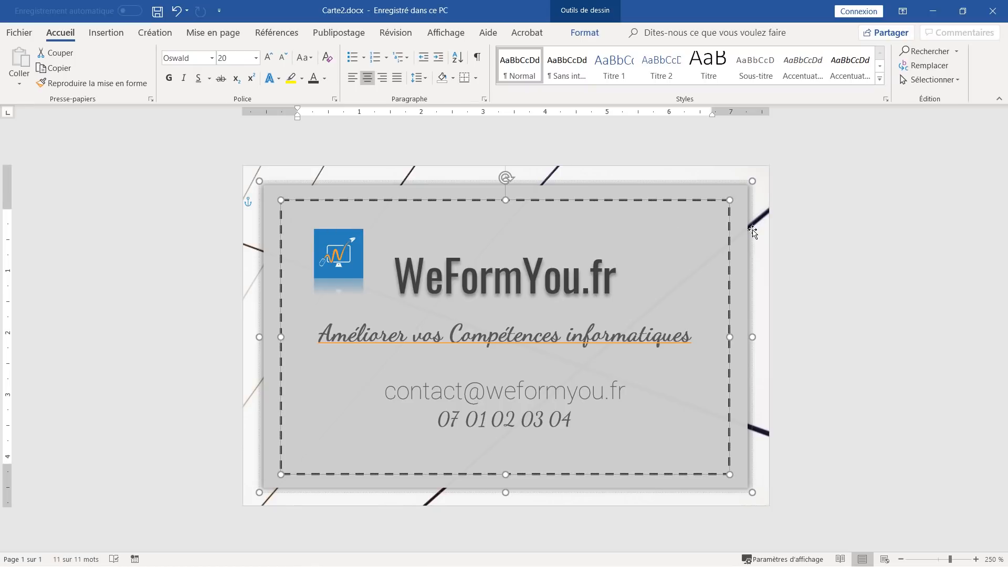
- Deselect the card's title text box
left_click(769, 257)
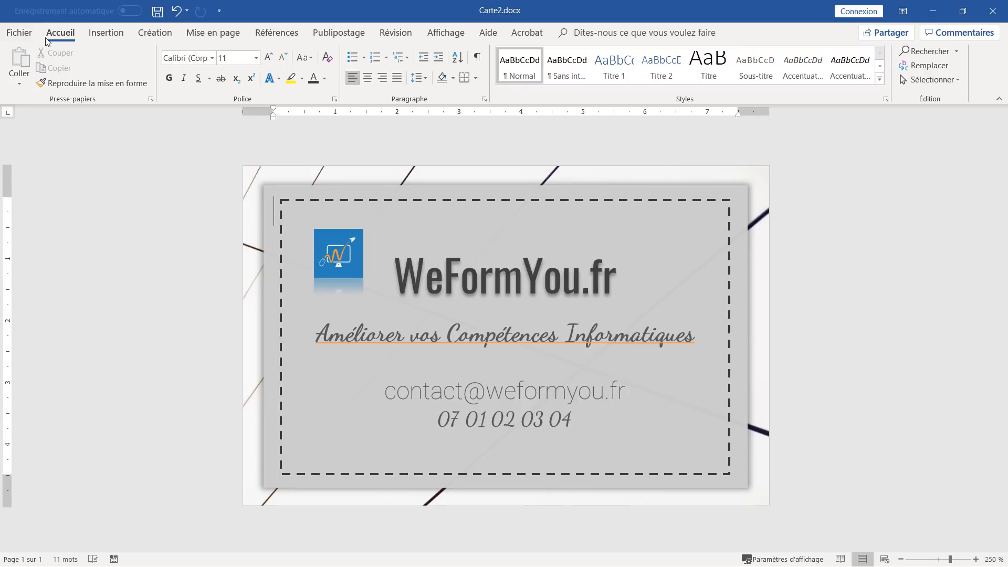
- Export the card as Carte2.pdf in the carte visite folder with Standard optimisation
left_click(26, 33)
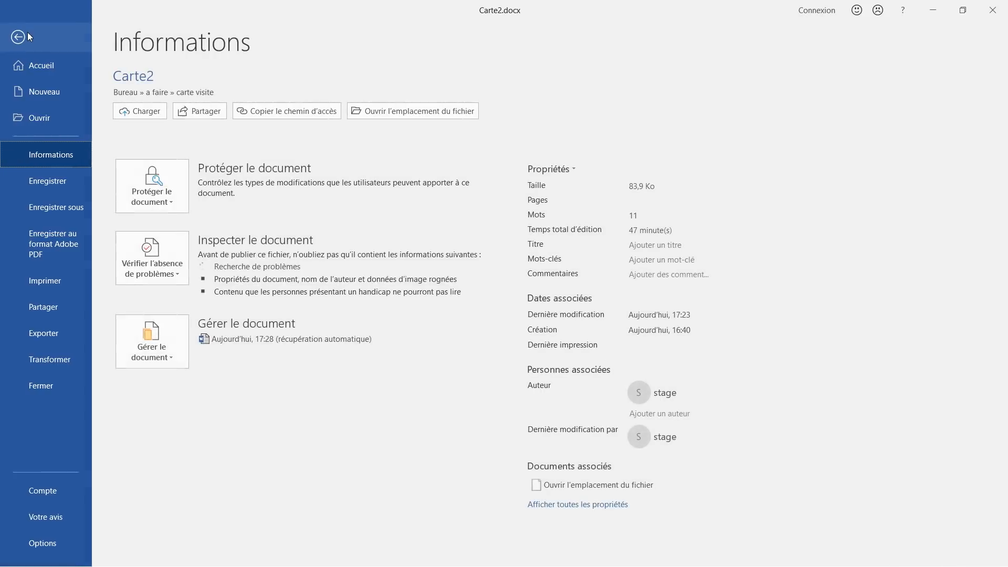
left_click(54, 207)
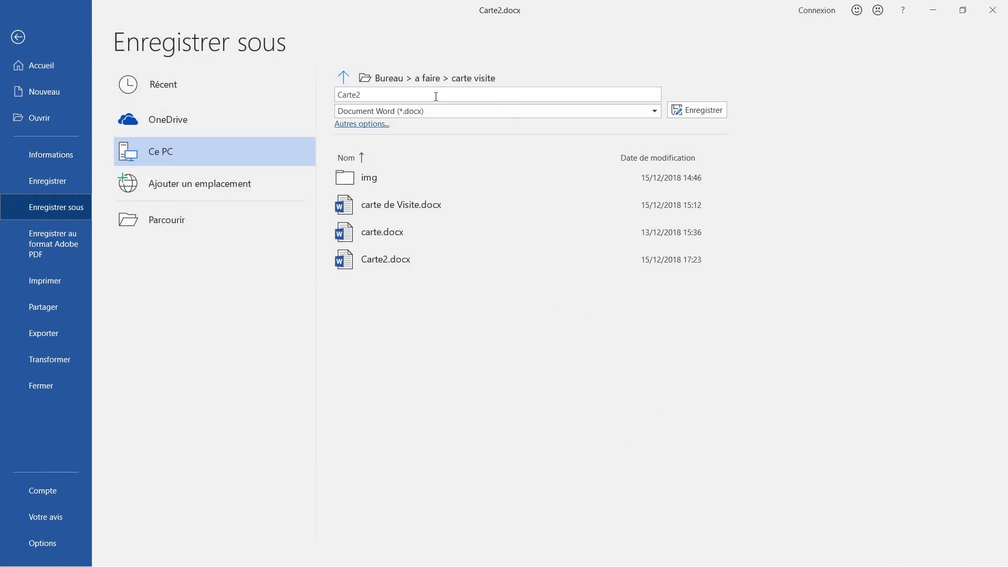
left_click(444, 111)
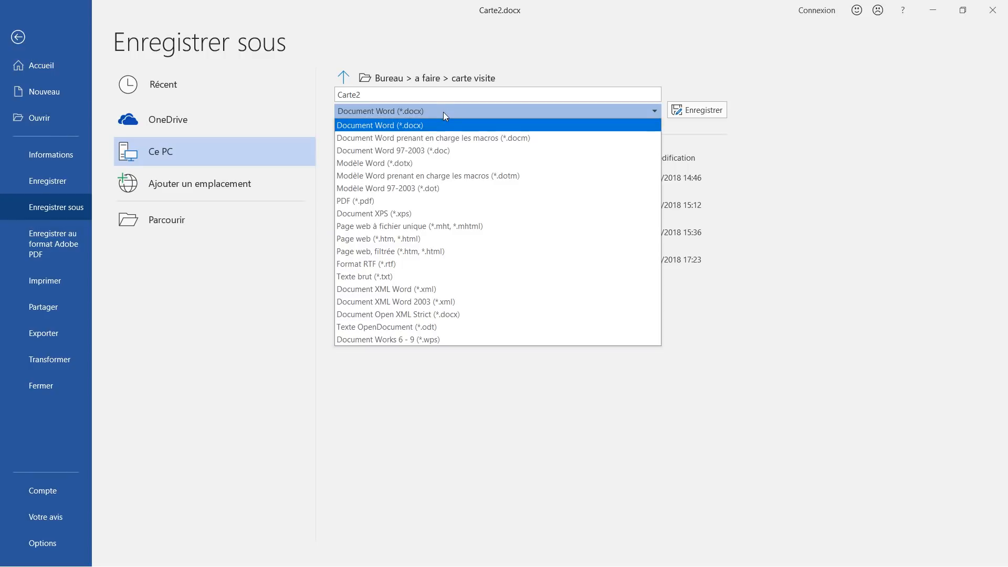
left_click(420, 202)
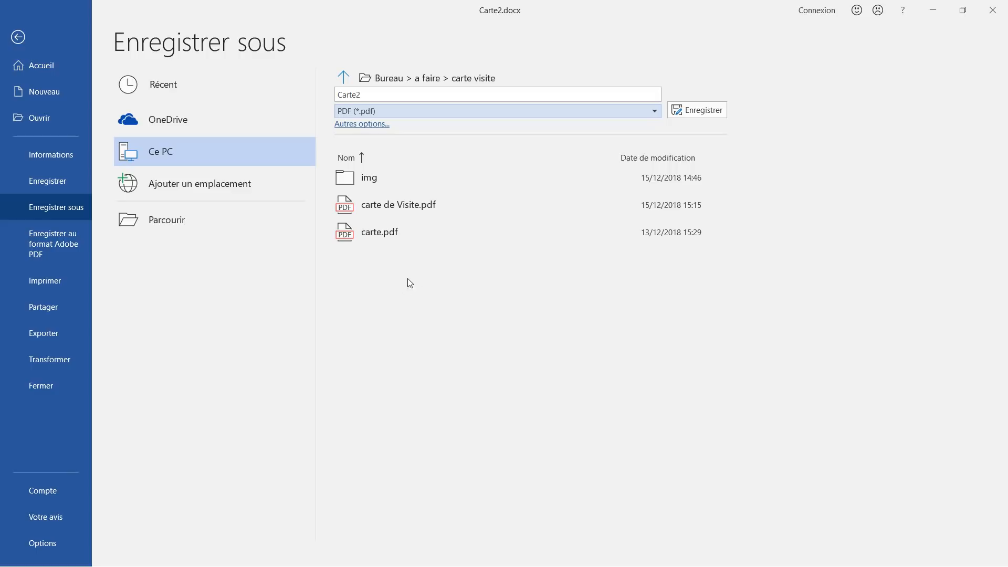
left_click(376, 127)
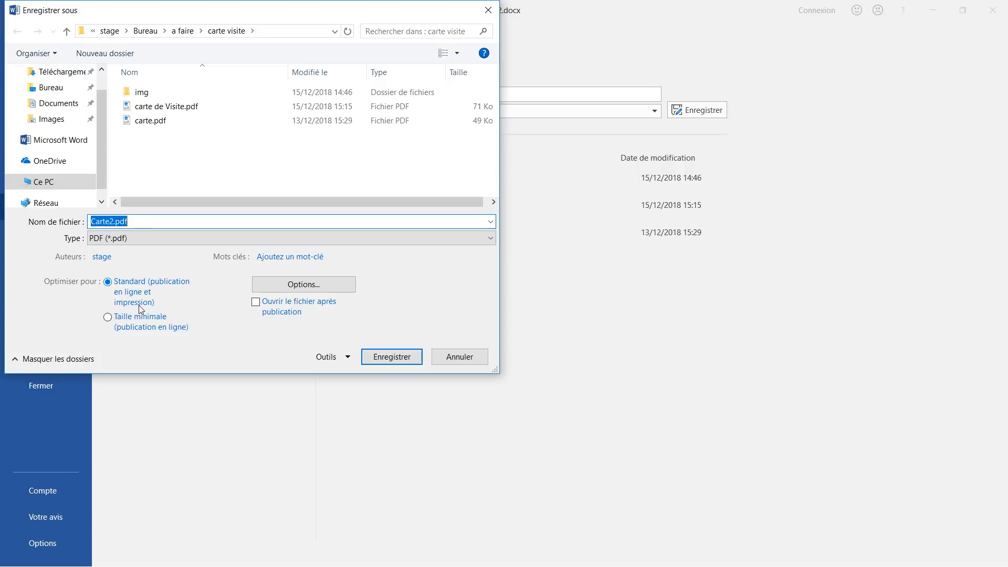
left_click(139, 321)
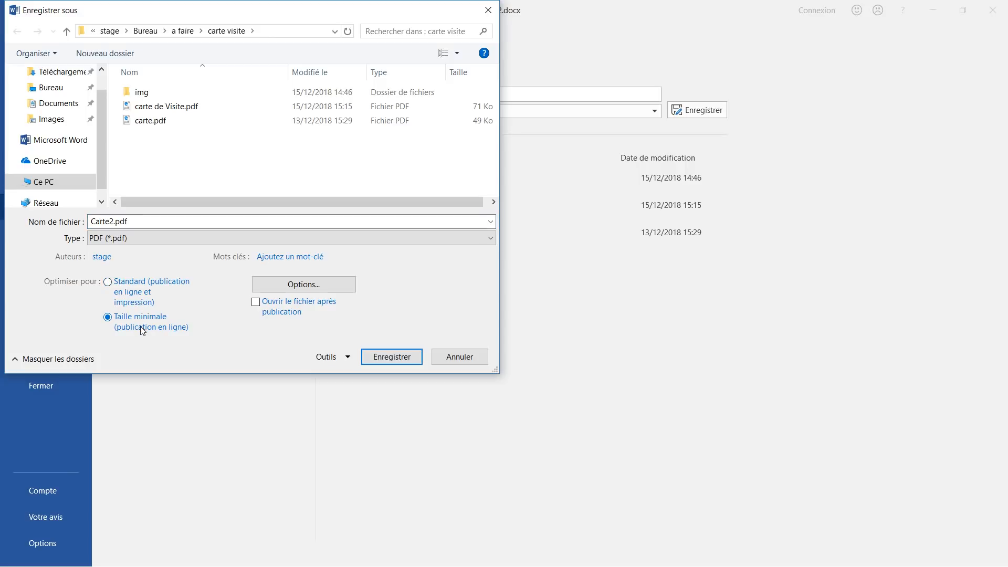
left_click(137, 289)
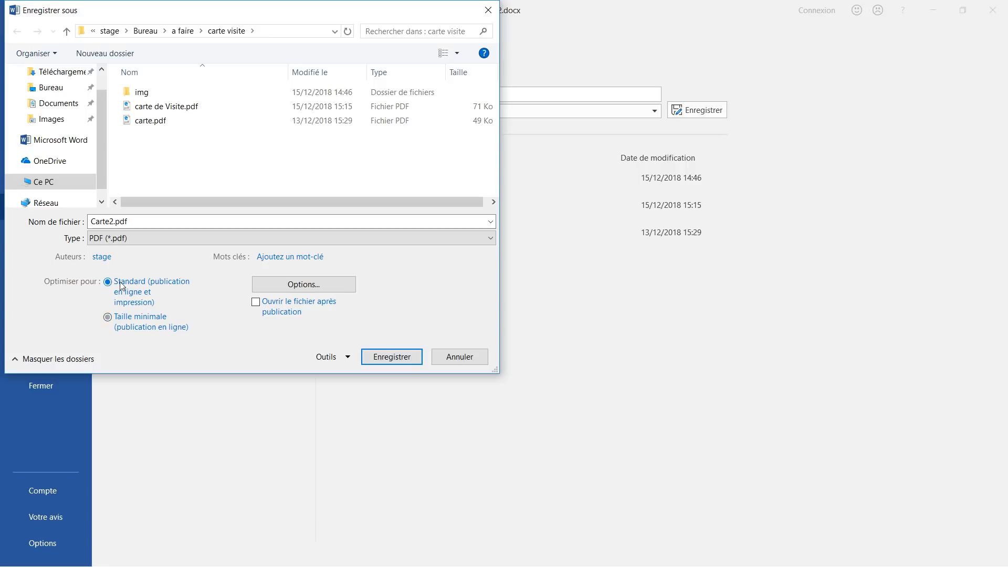
left_click(419, 360)
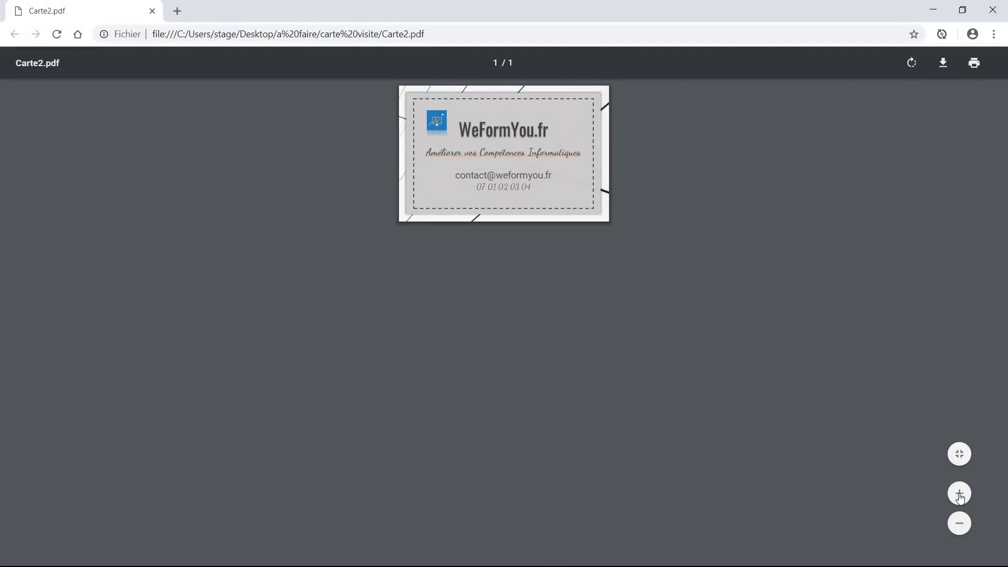
- Zoom in and out on Carte2.pdf in Chrome to inspect the card, then close Chrome
scroll(580, 169, "up", 5, "ctrl")
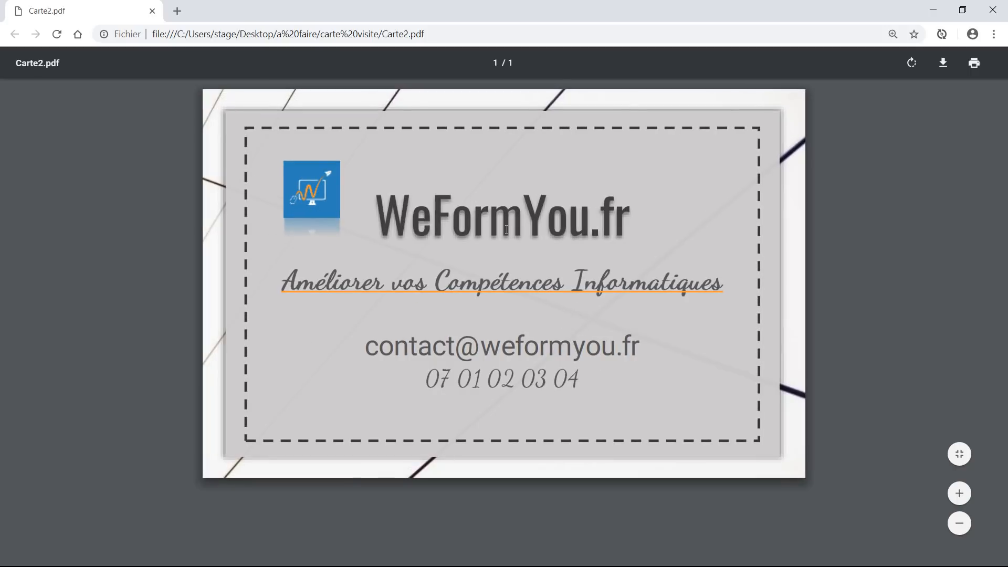
scroll(505, 230, "down", 2)
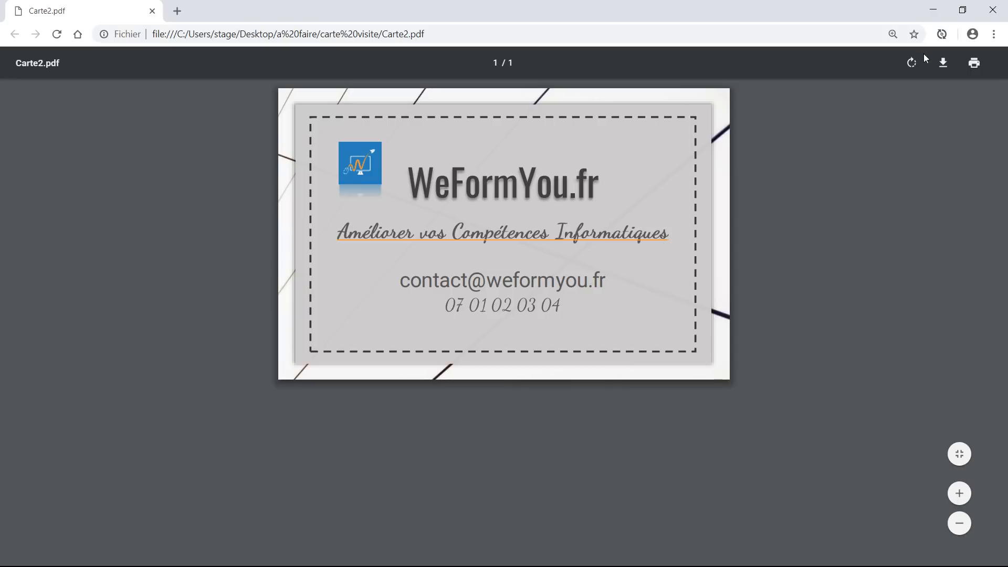
left_click(995, 12)
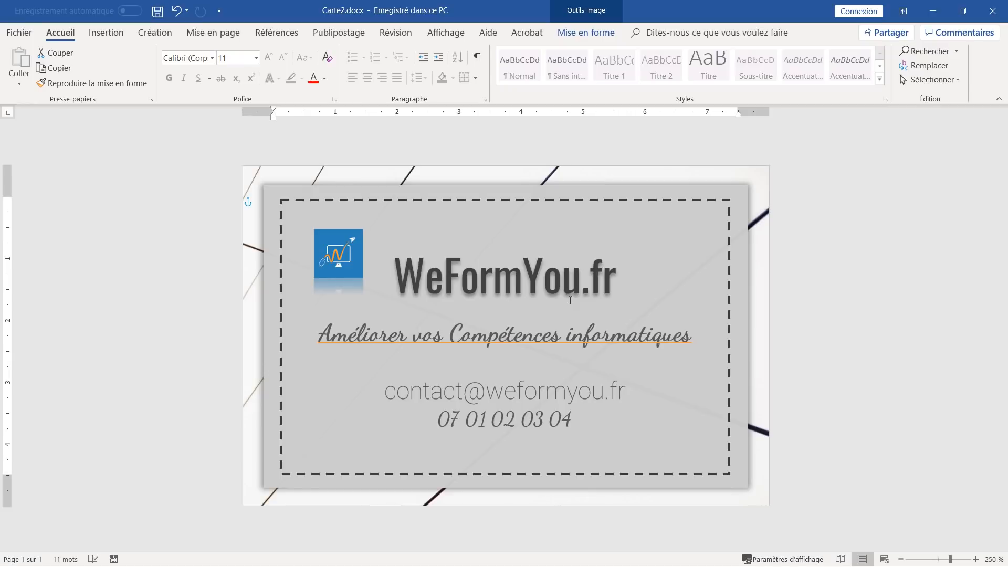